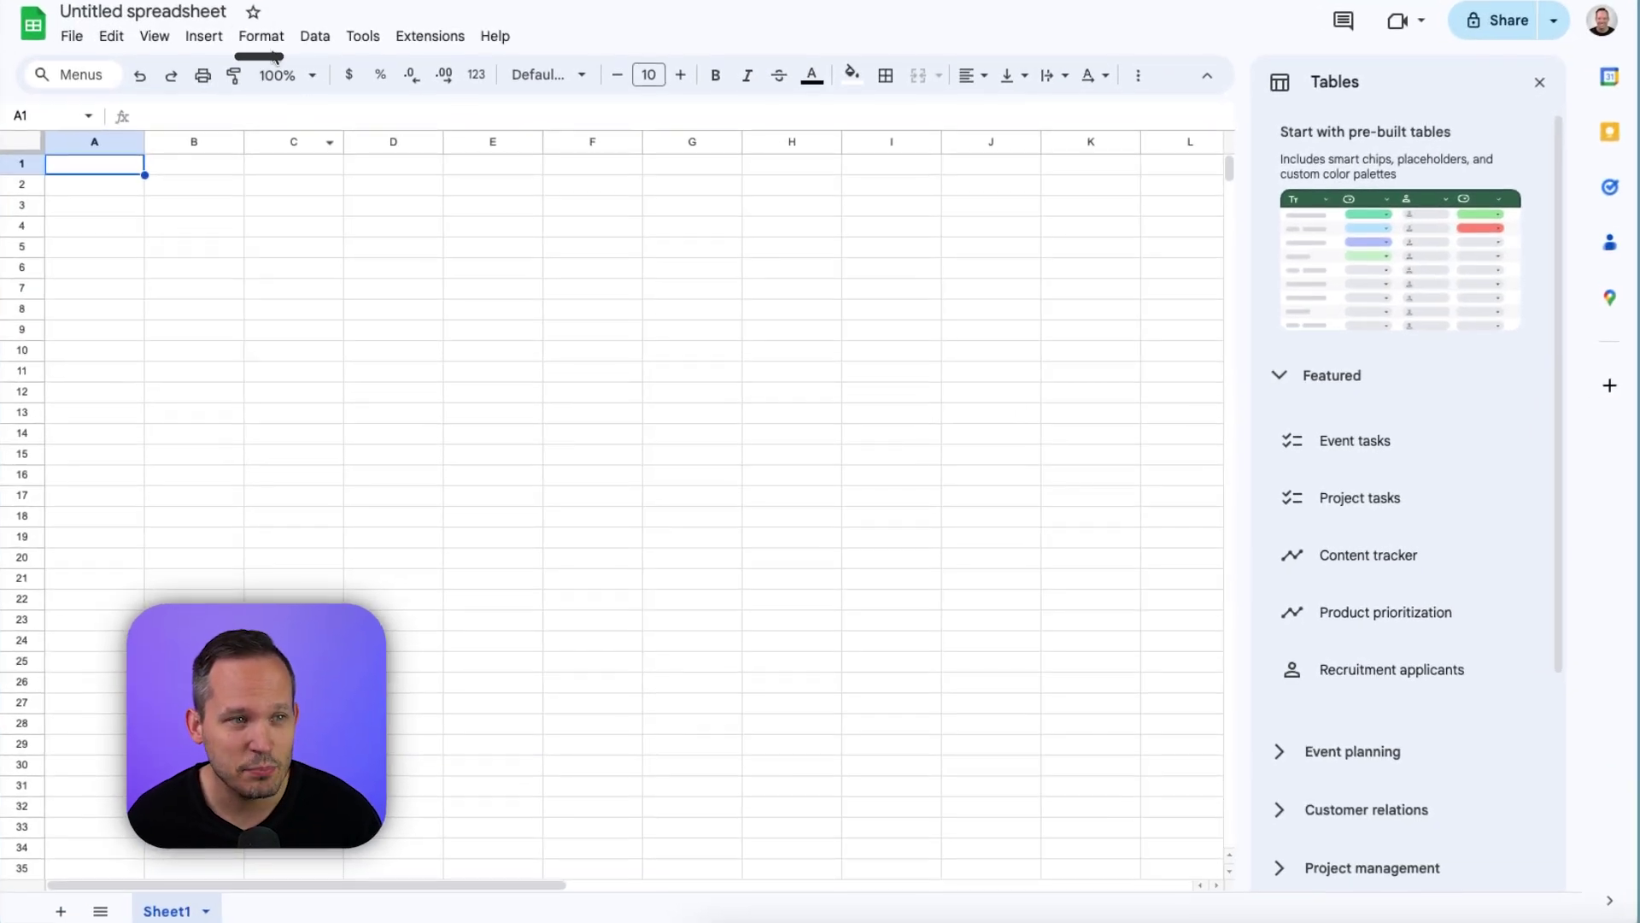
- Insert the Project tasks template table as Project_tasks2 on a new Sheet2
left_click(336, 98)
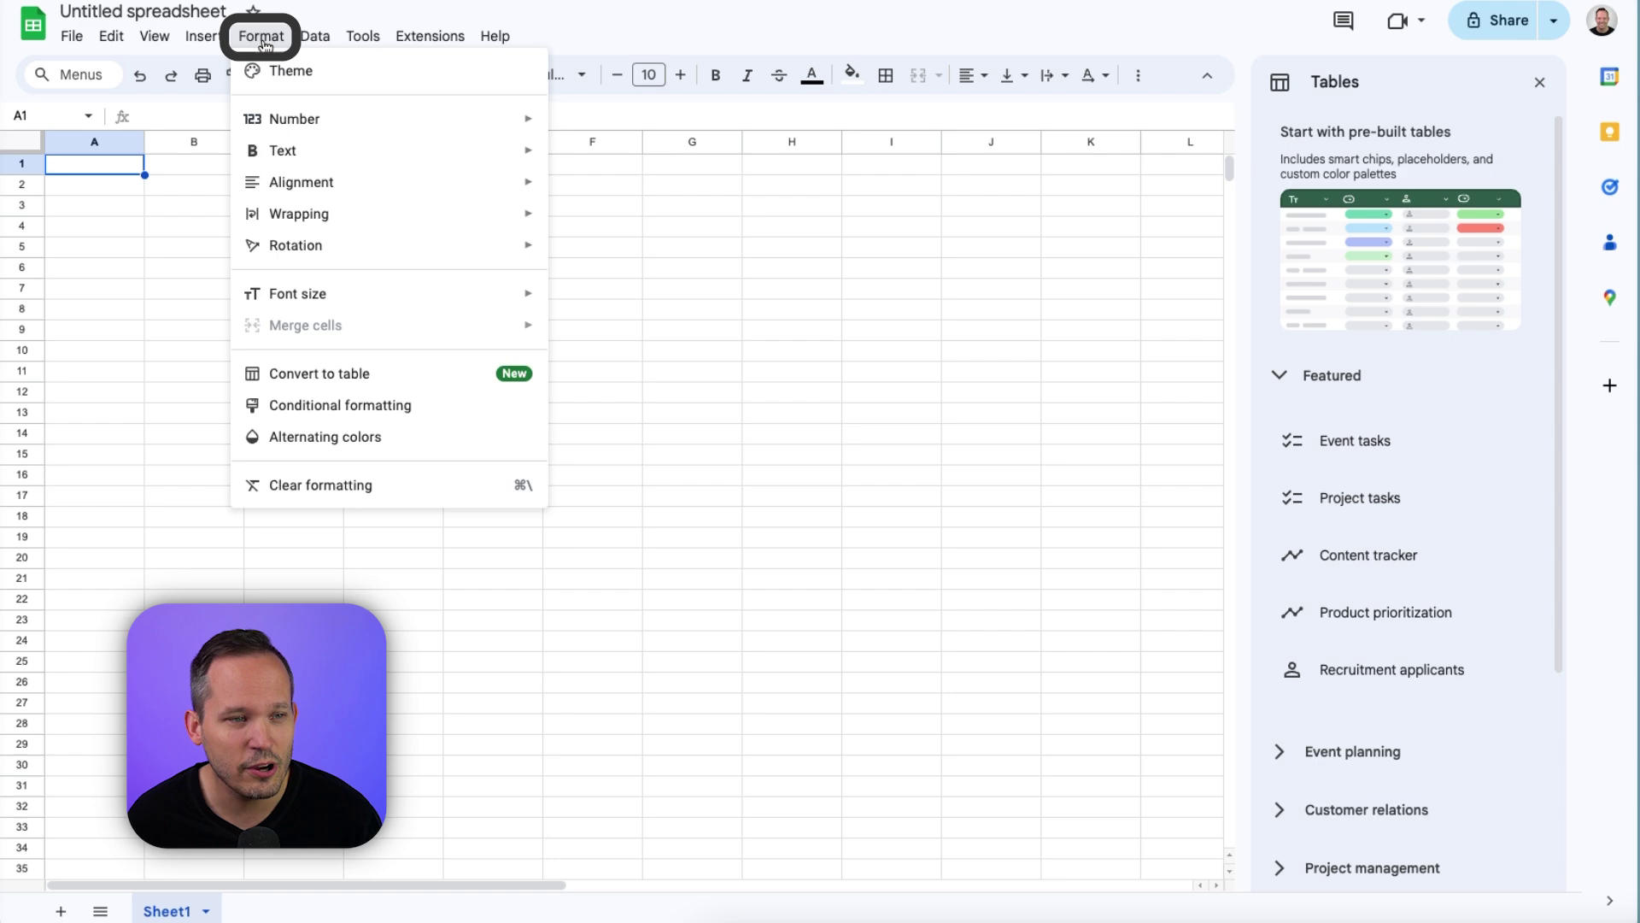
left_click(383, 372)
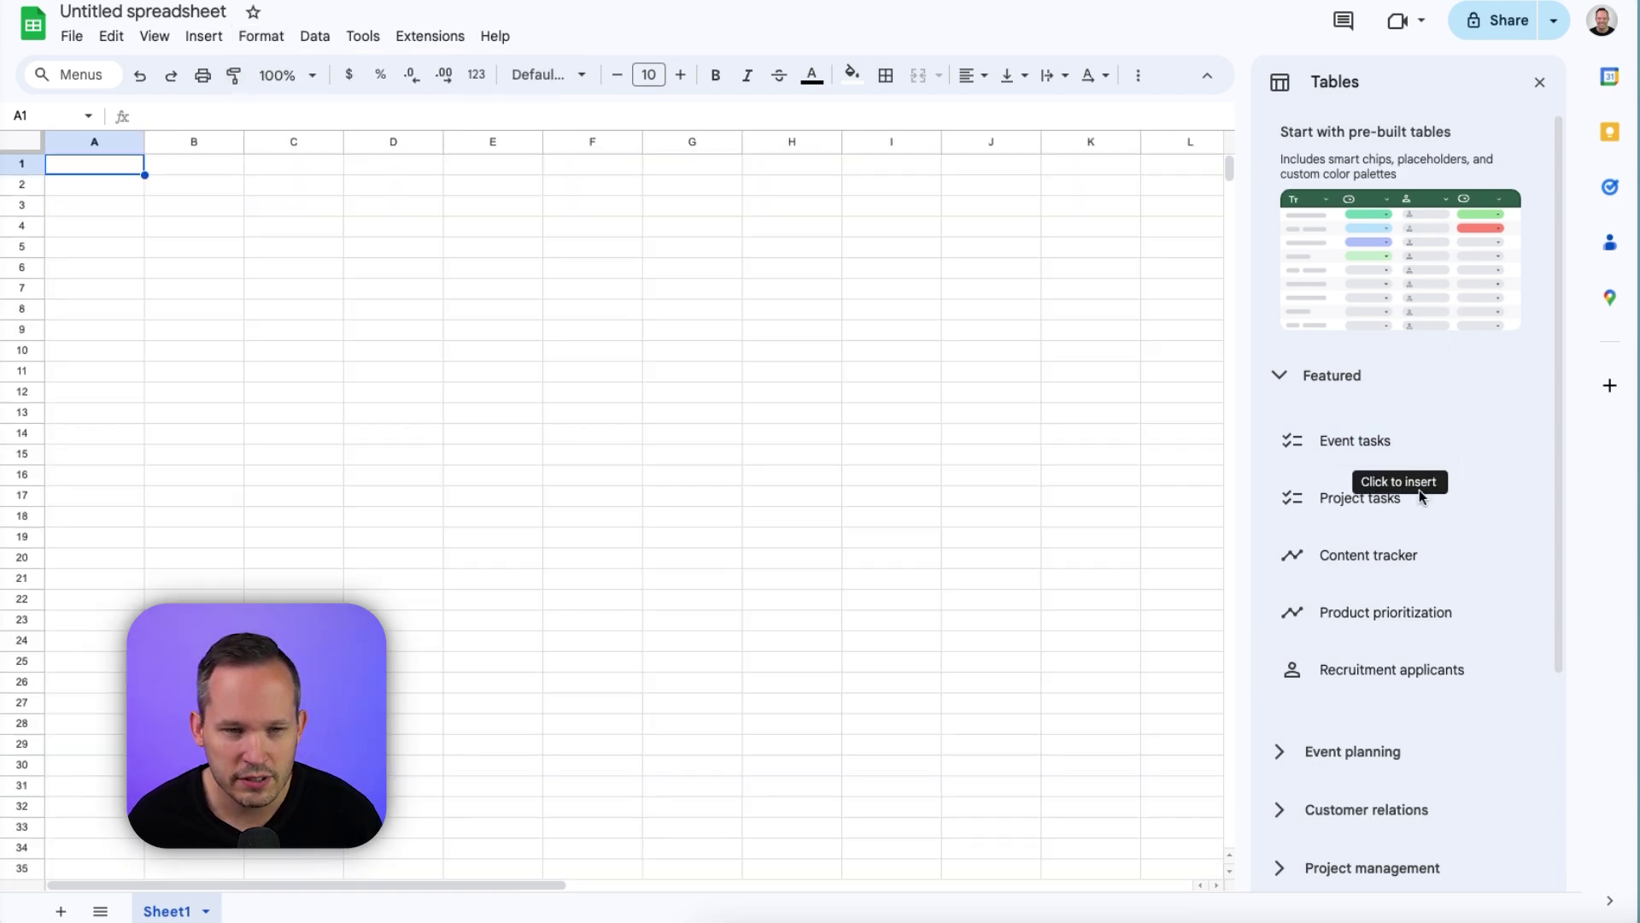
mouse_move(1418, 561)
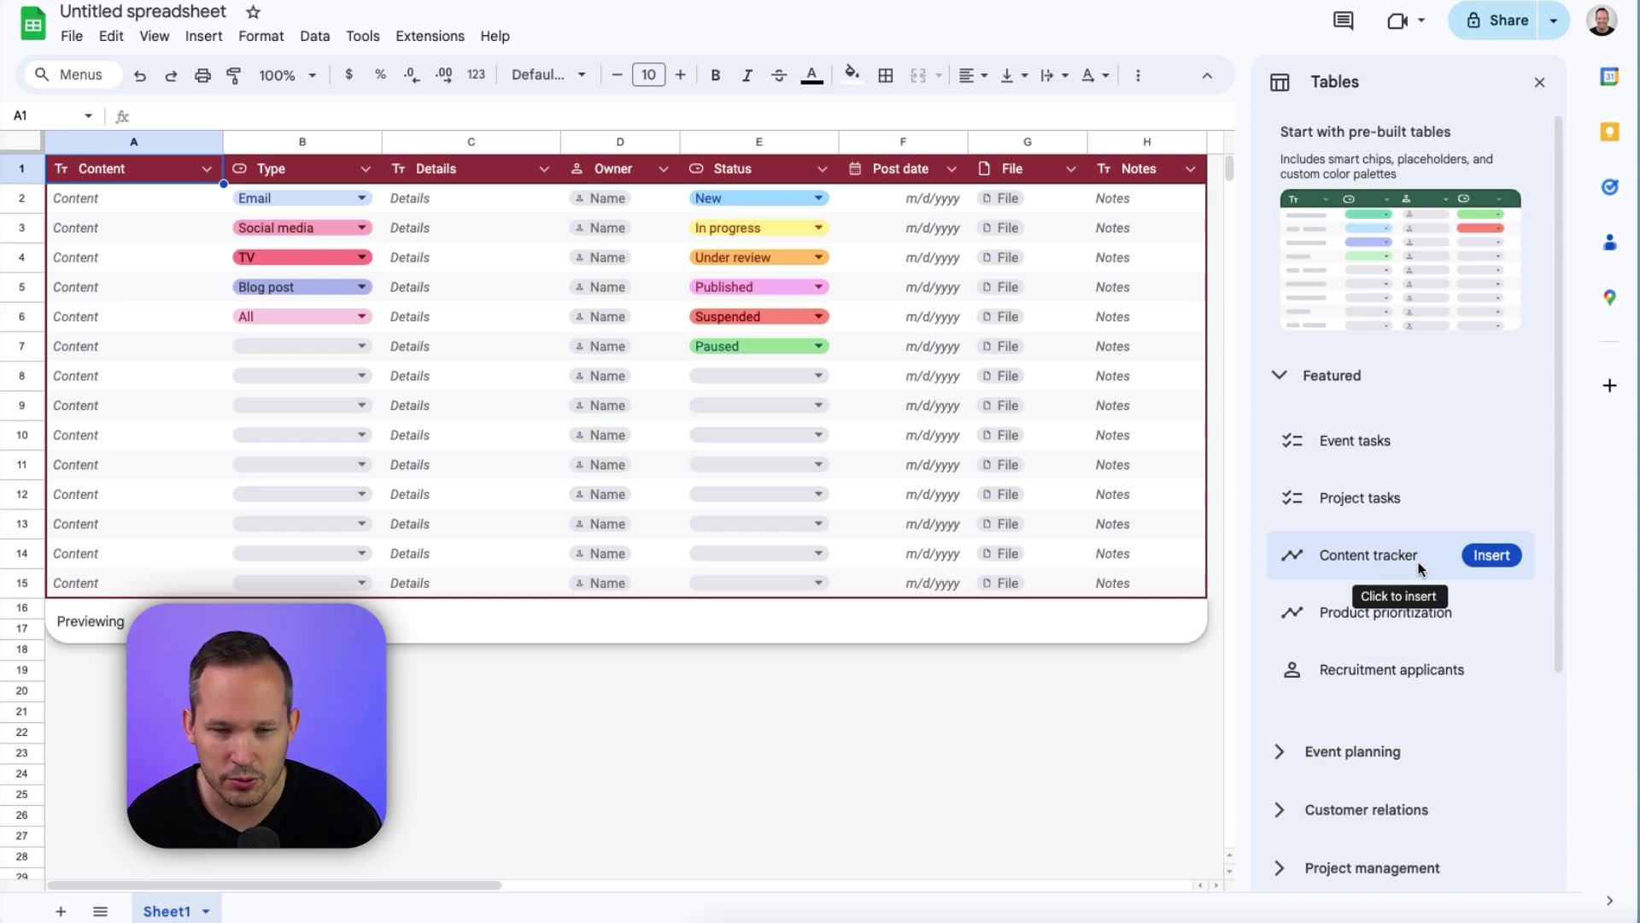
mouse_move(1395, 490)
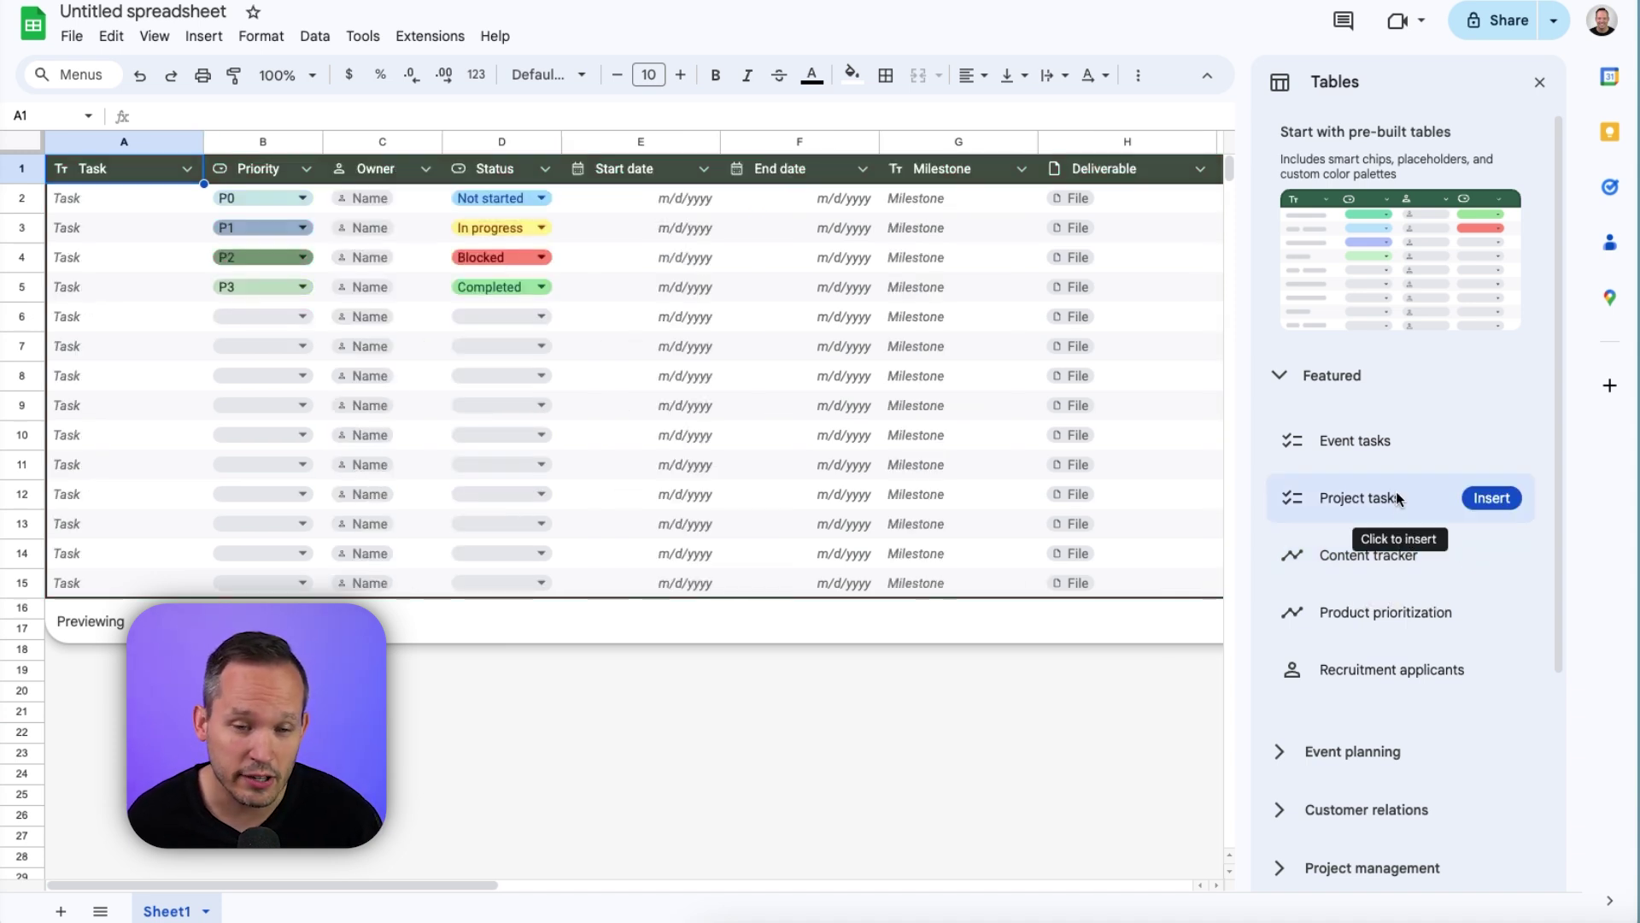
left_click(1490, 499)
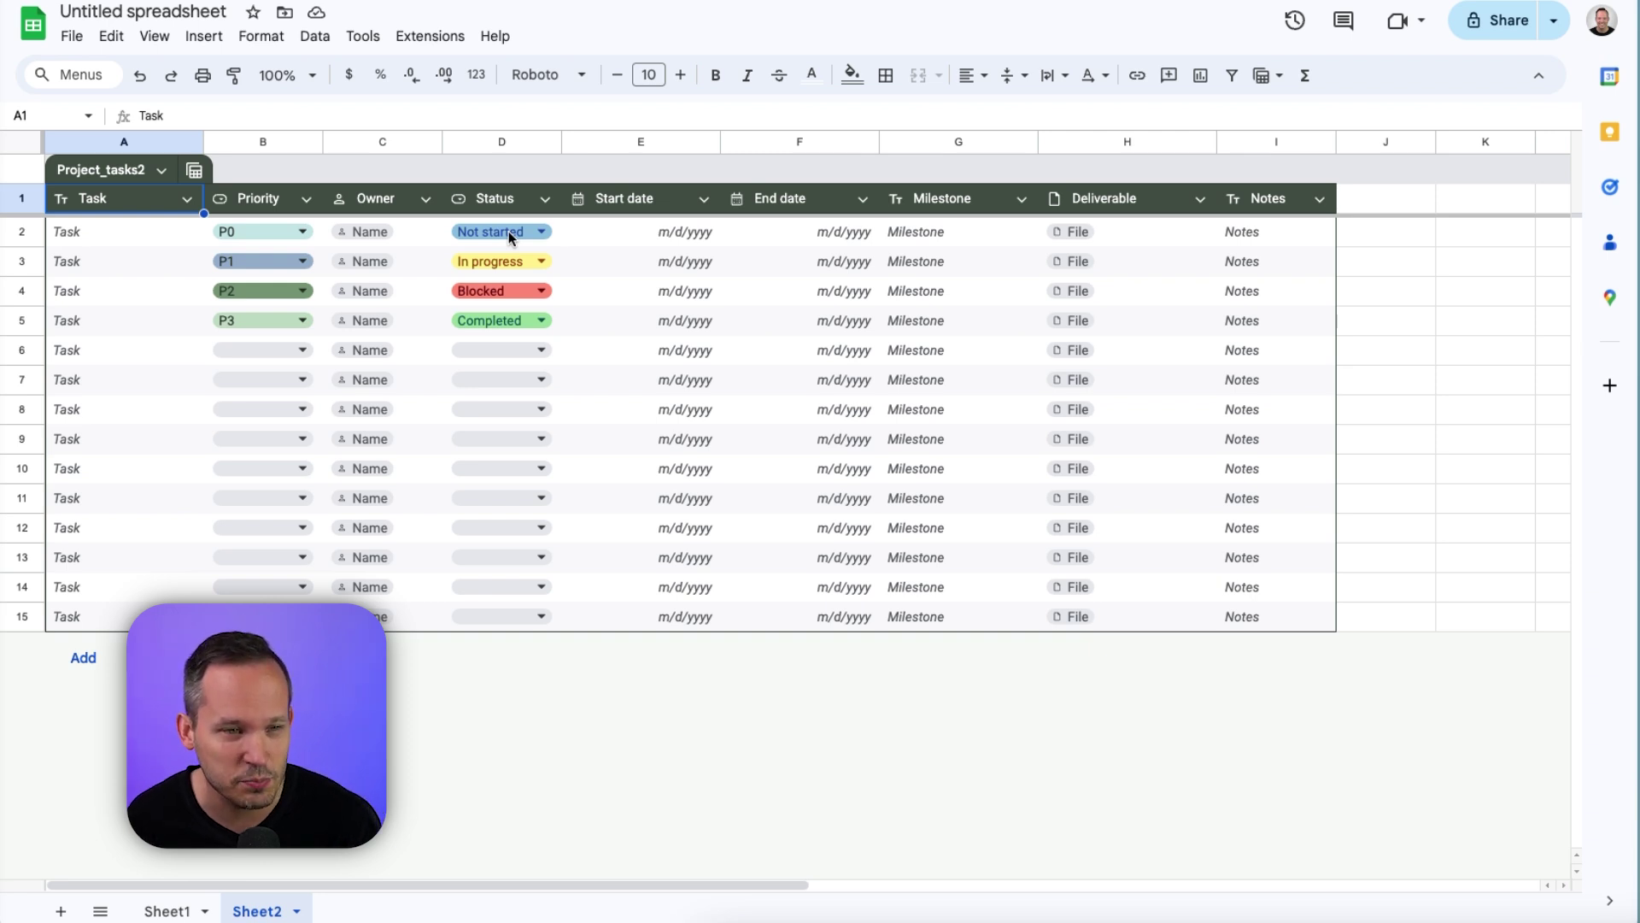
- Inspect the Task column's column type options
left_click(187, 202)
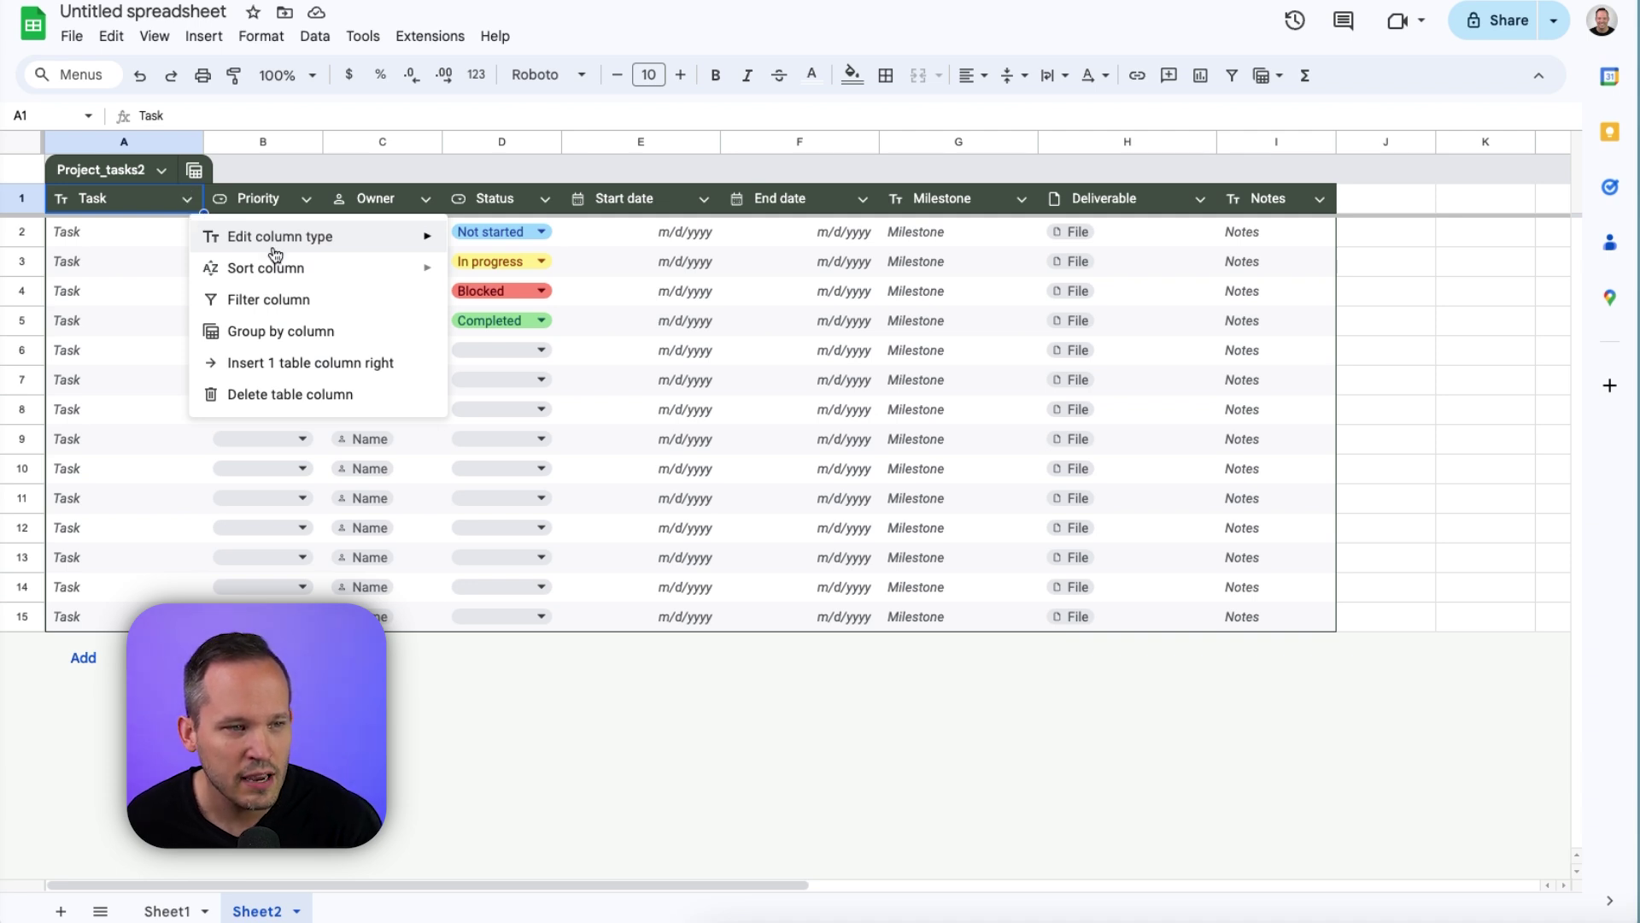
mouse_move(278, 252)
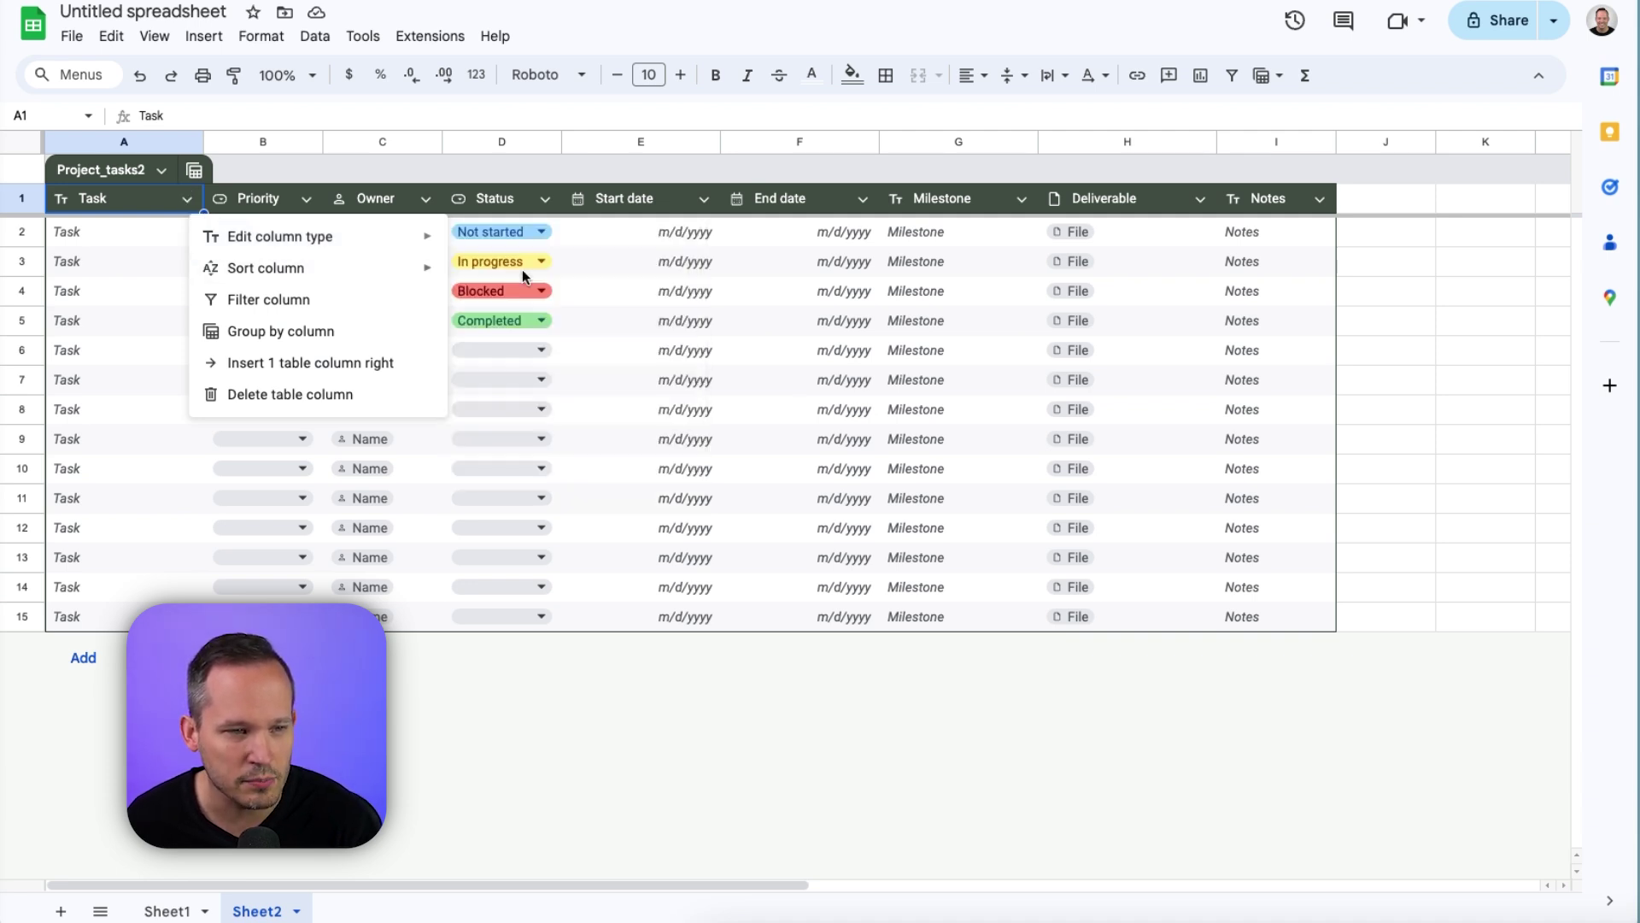
mouse_move(540, 249)
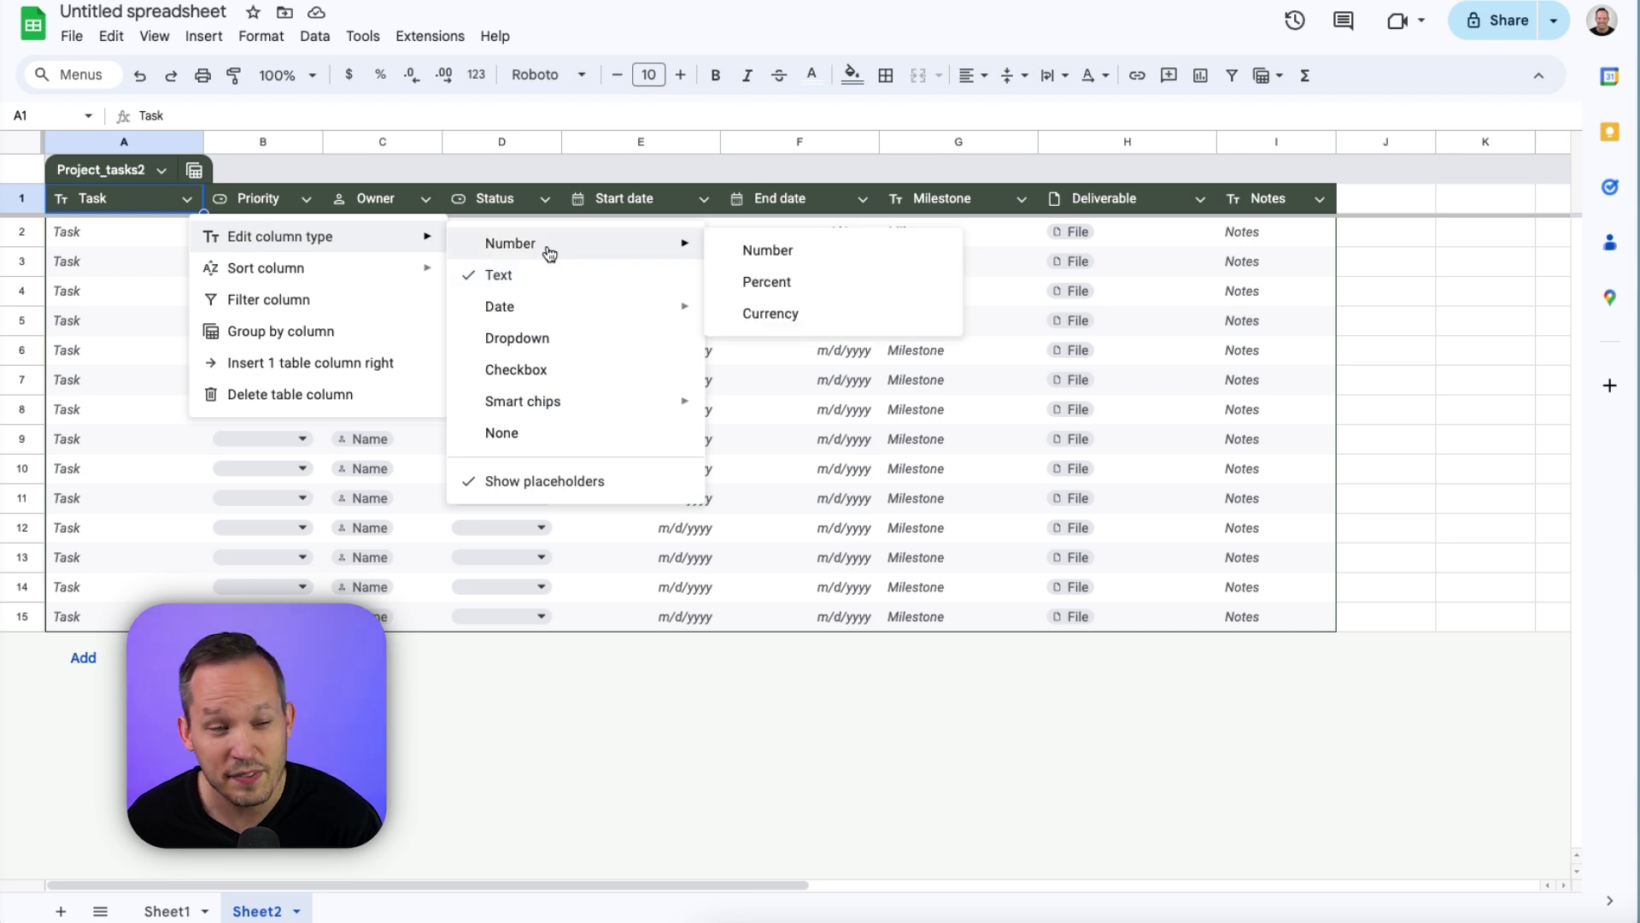
left_click(260, 36)
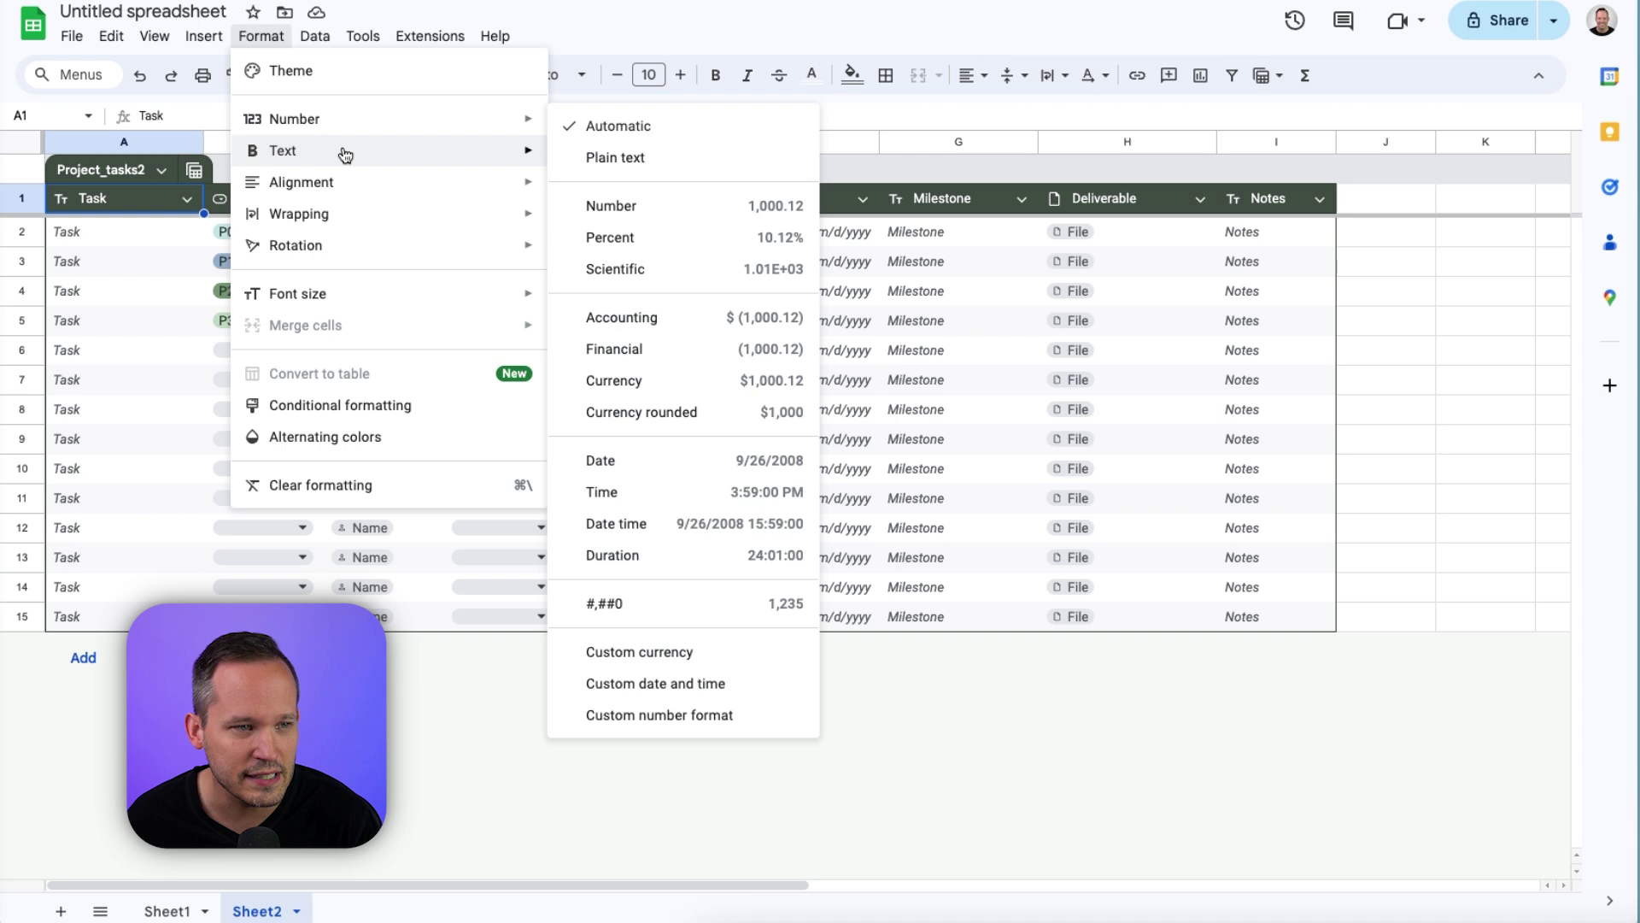
mouse_move(346, 206)
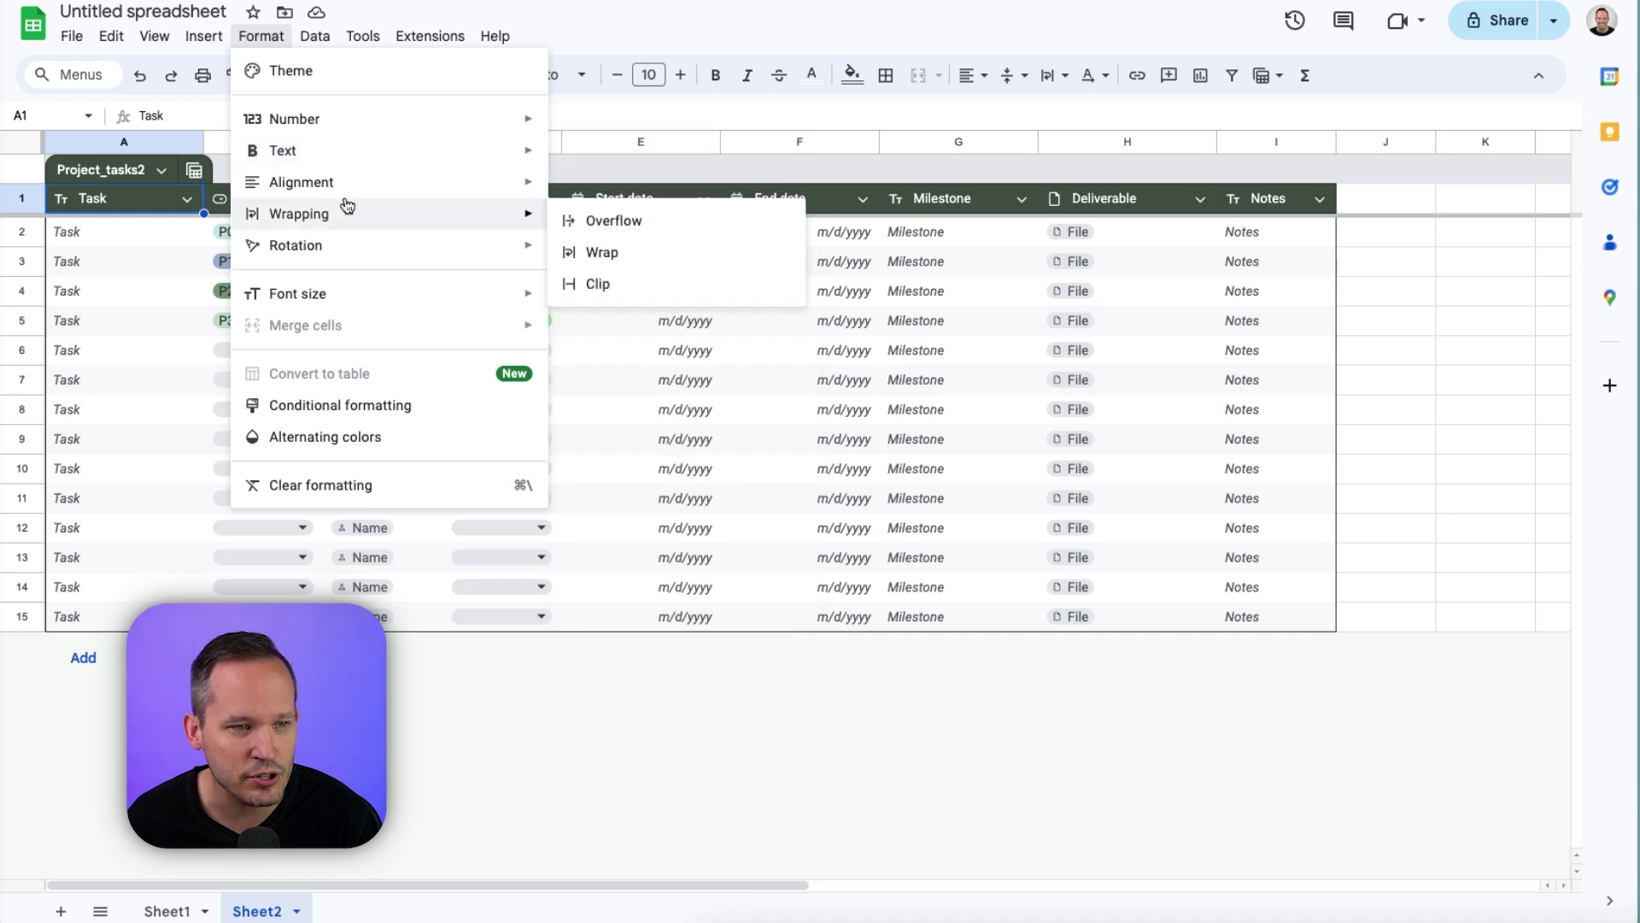
left_click(188, 198)
mouse_move(217, 237)
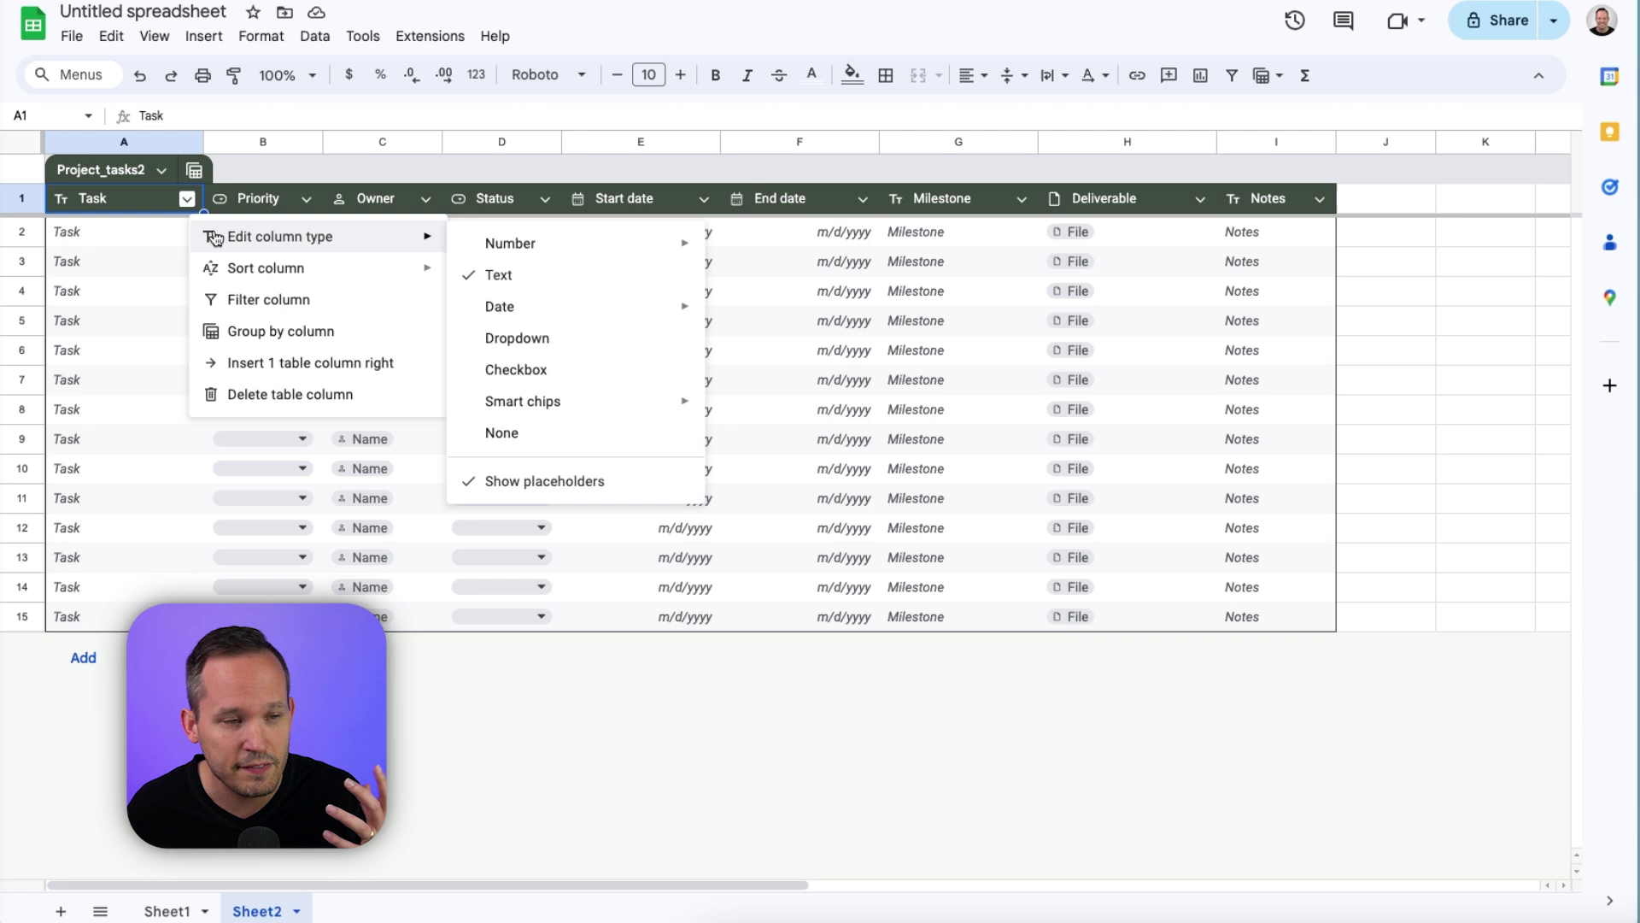
- Check that Start date is typed as Date and Owner as Smart chips
left_click(704, 199)
mouse_move(737, 240)
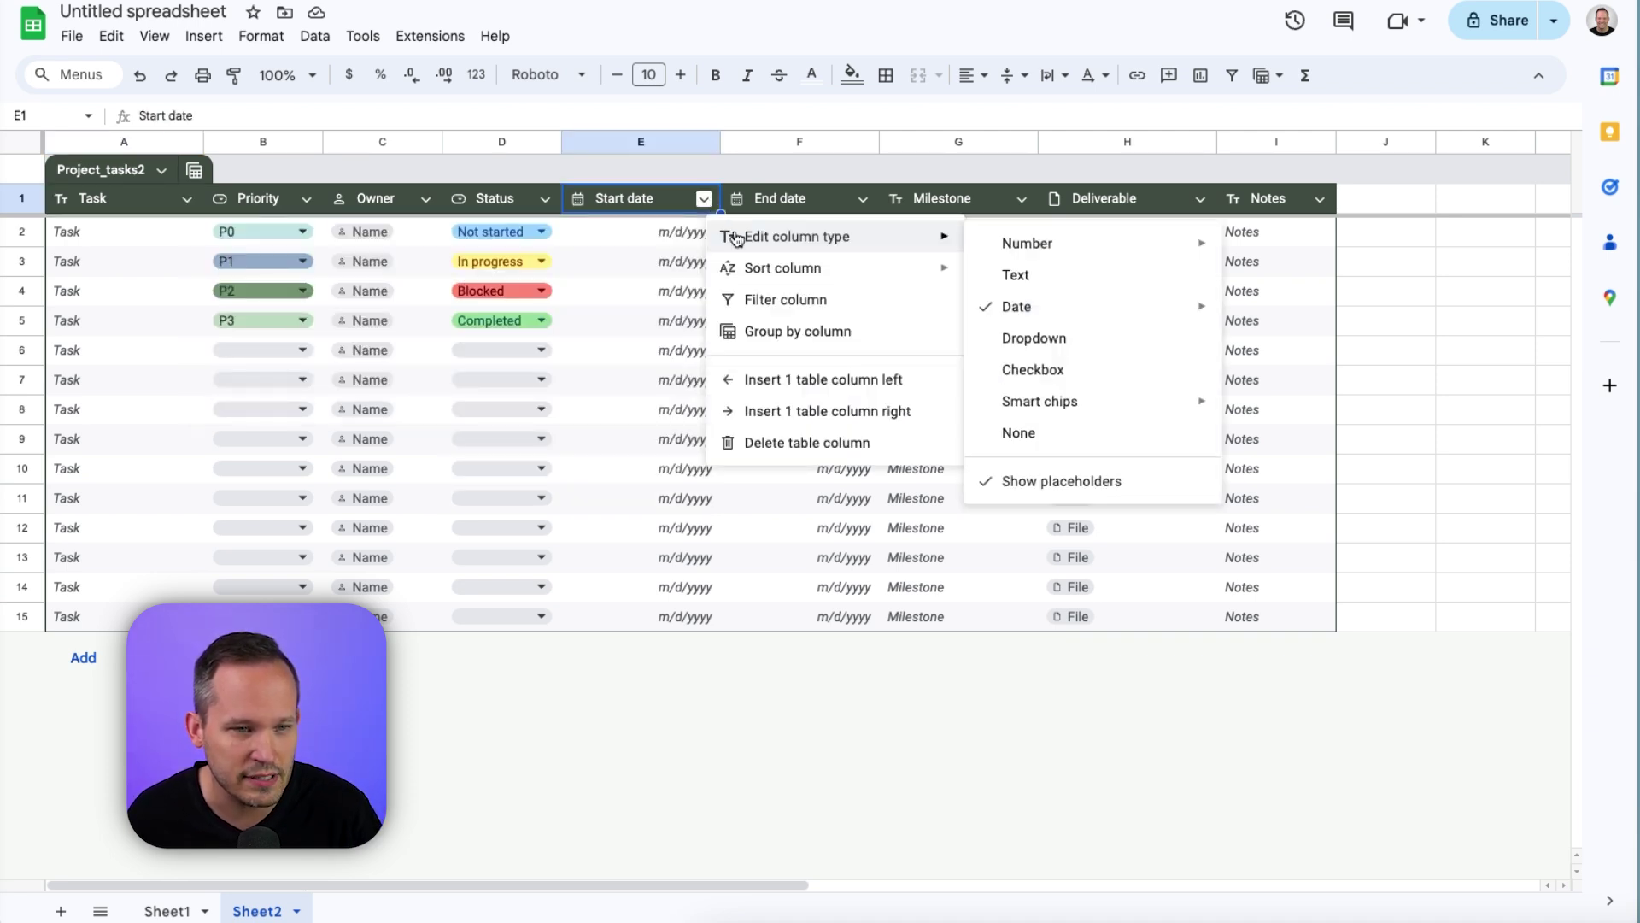
mouse_move(1031, 315)
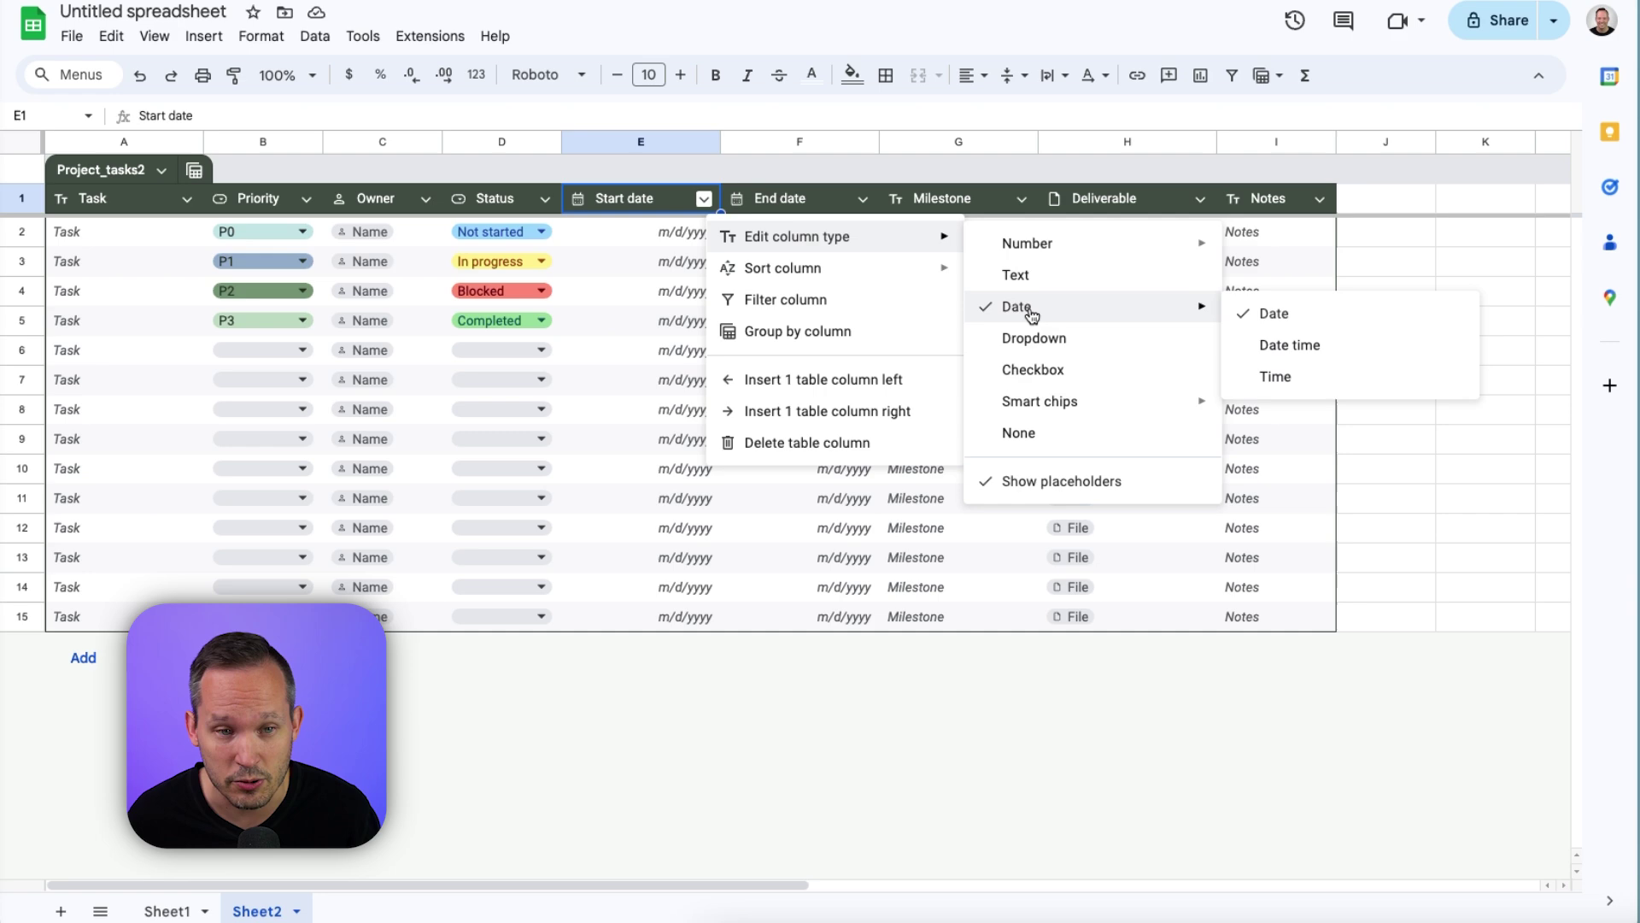
left_click(426, 200)
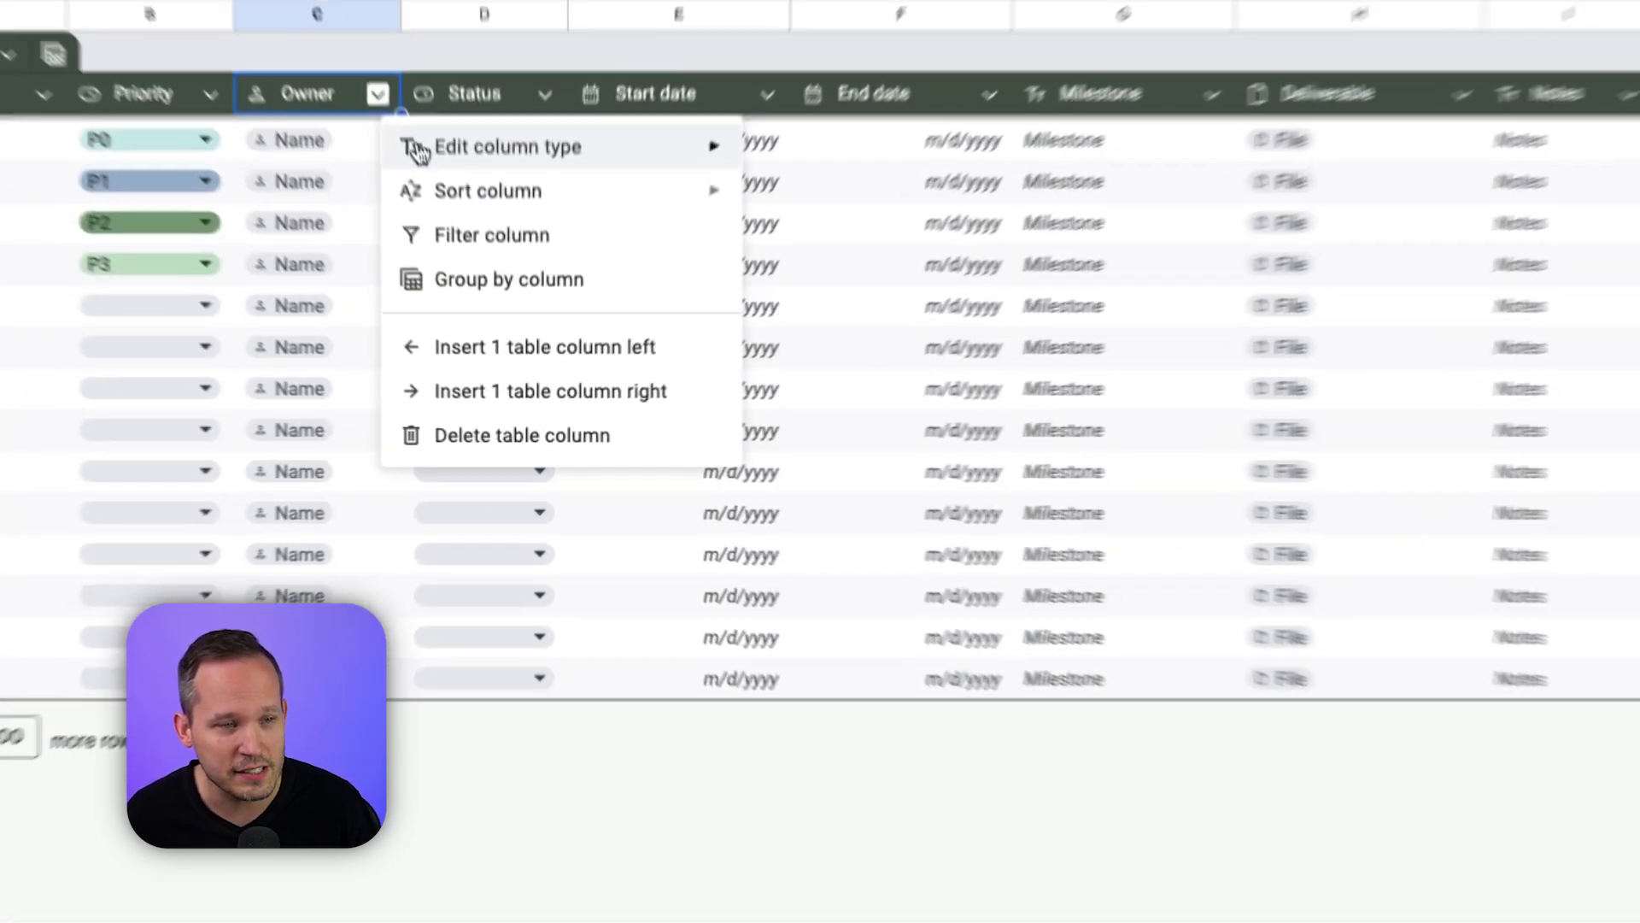
mouse_move(452, 237)
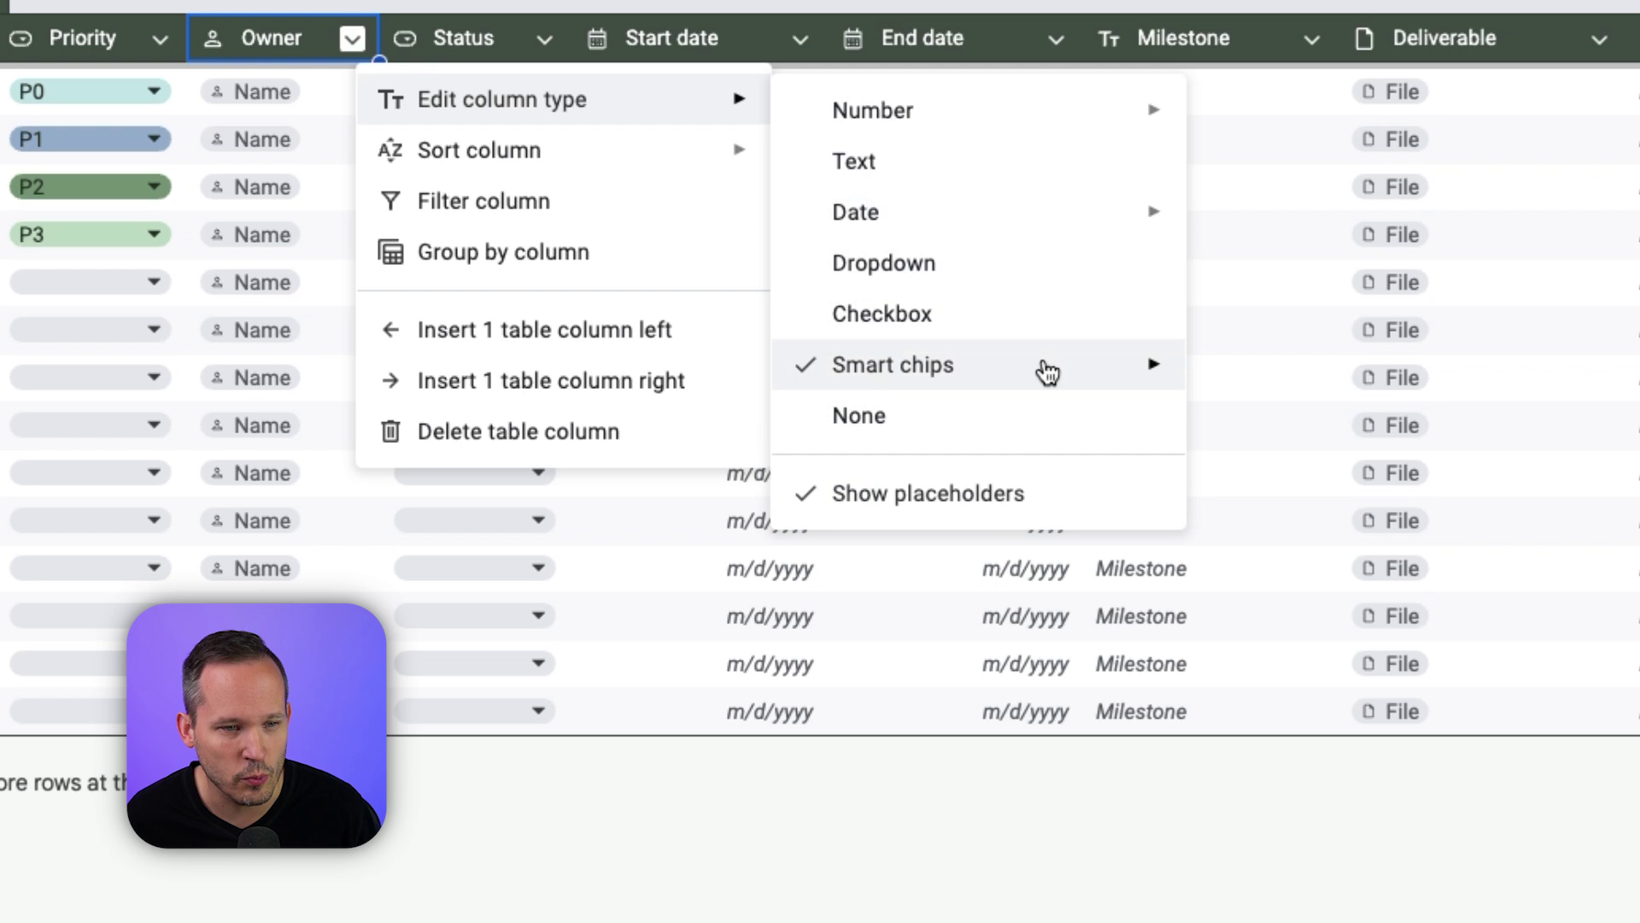
mouse_move(1049, 371)
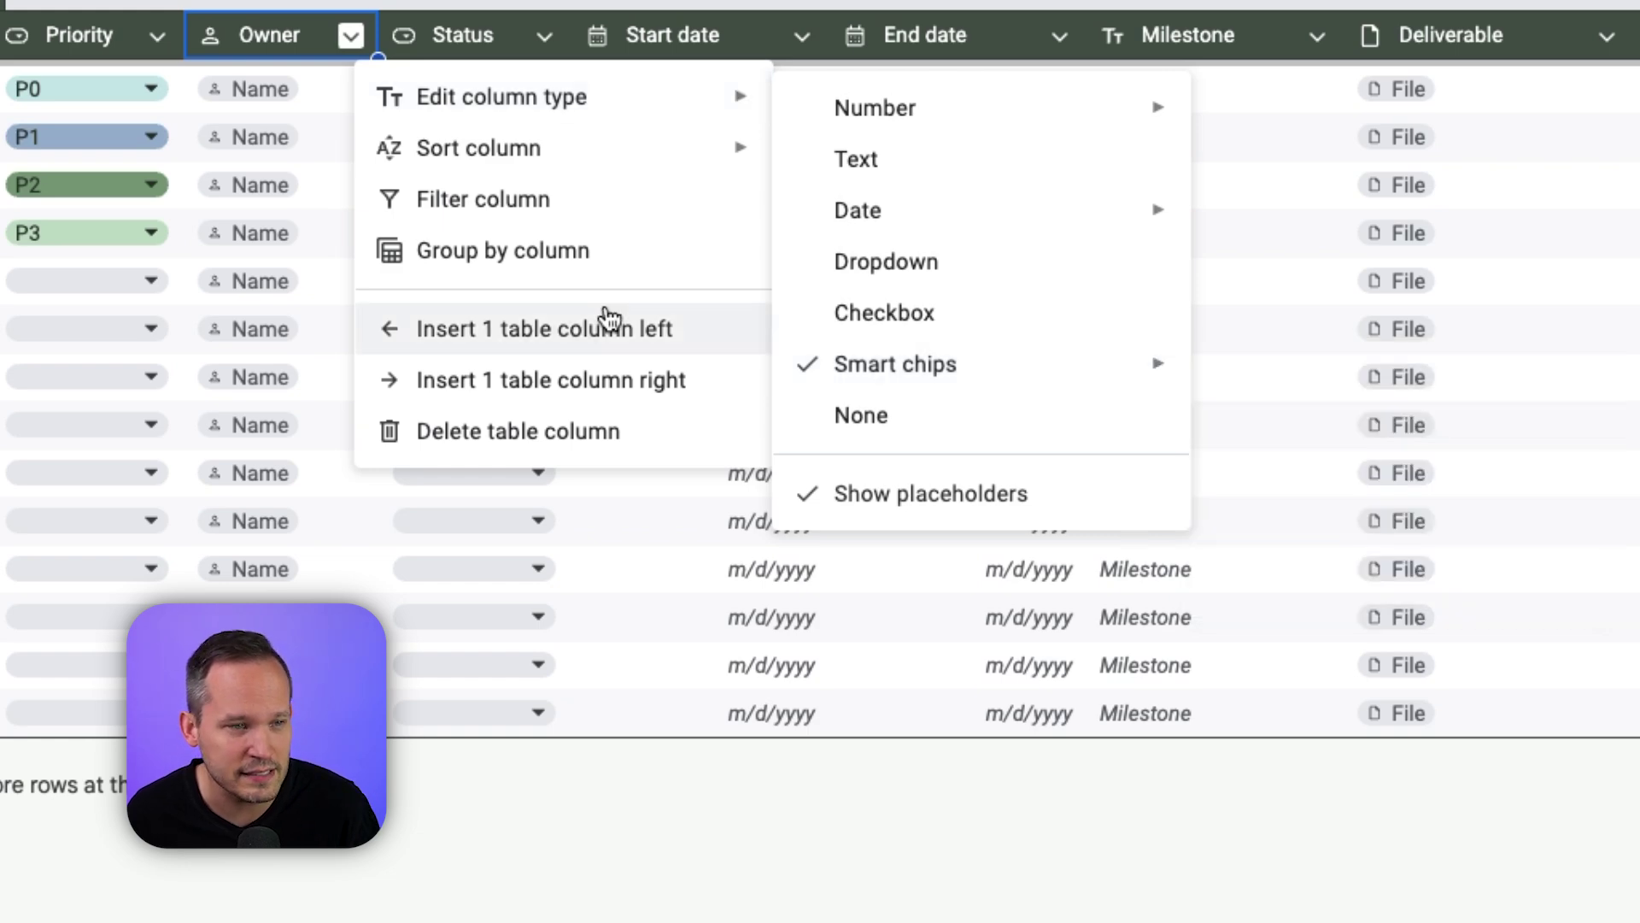
- Replace the P0 task's Name placeholder with a person chip
left_click(304, 110)
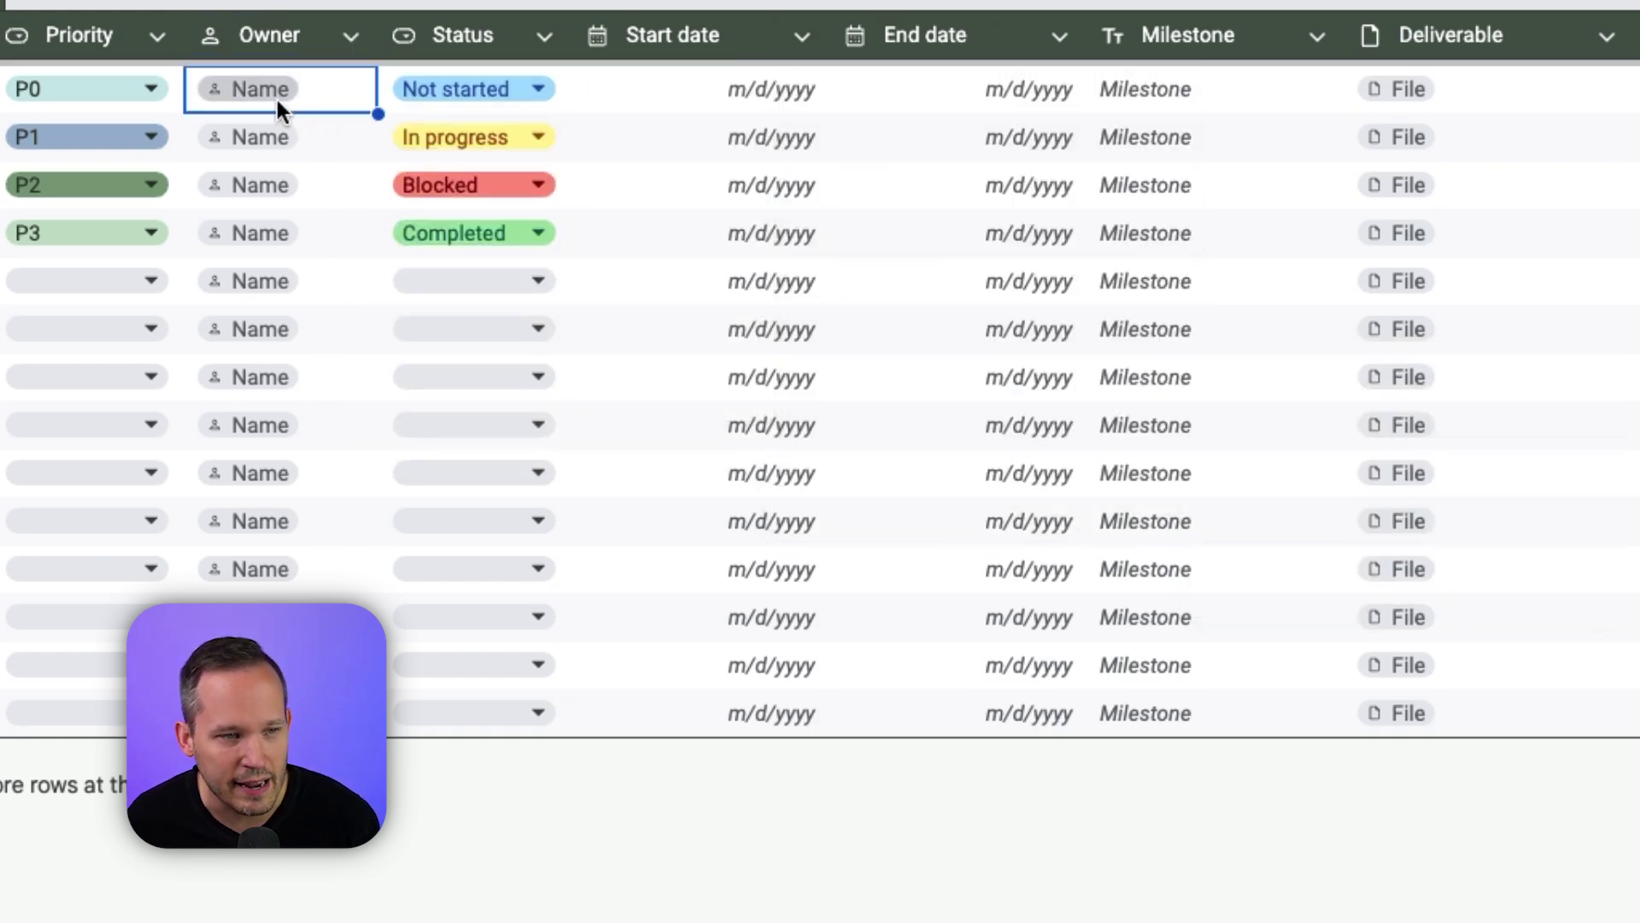
left_click(274, 89)
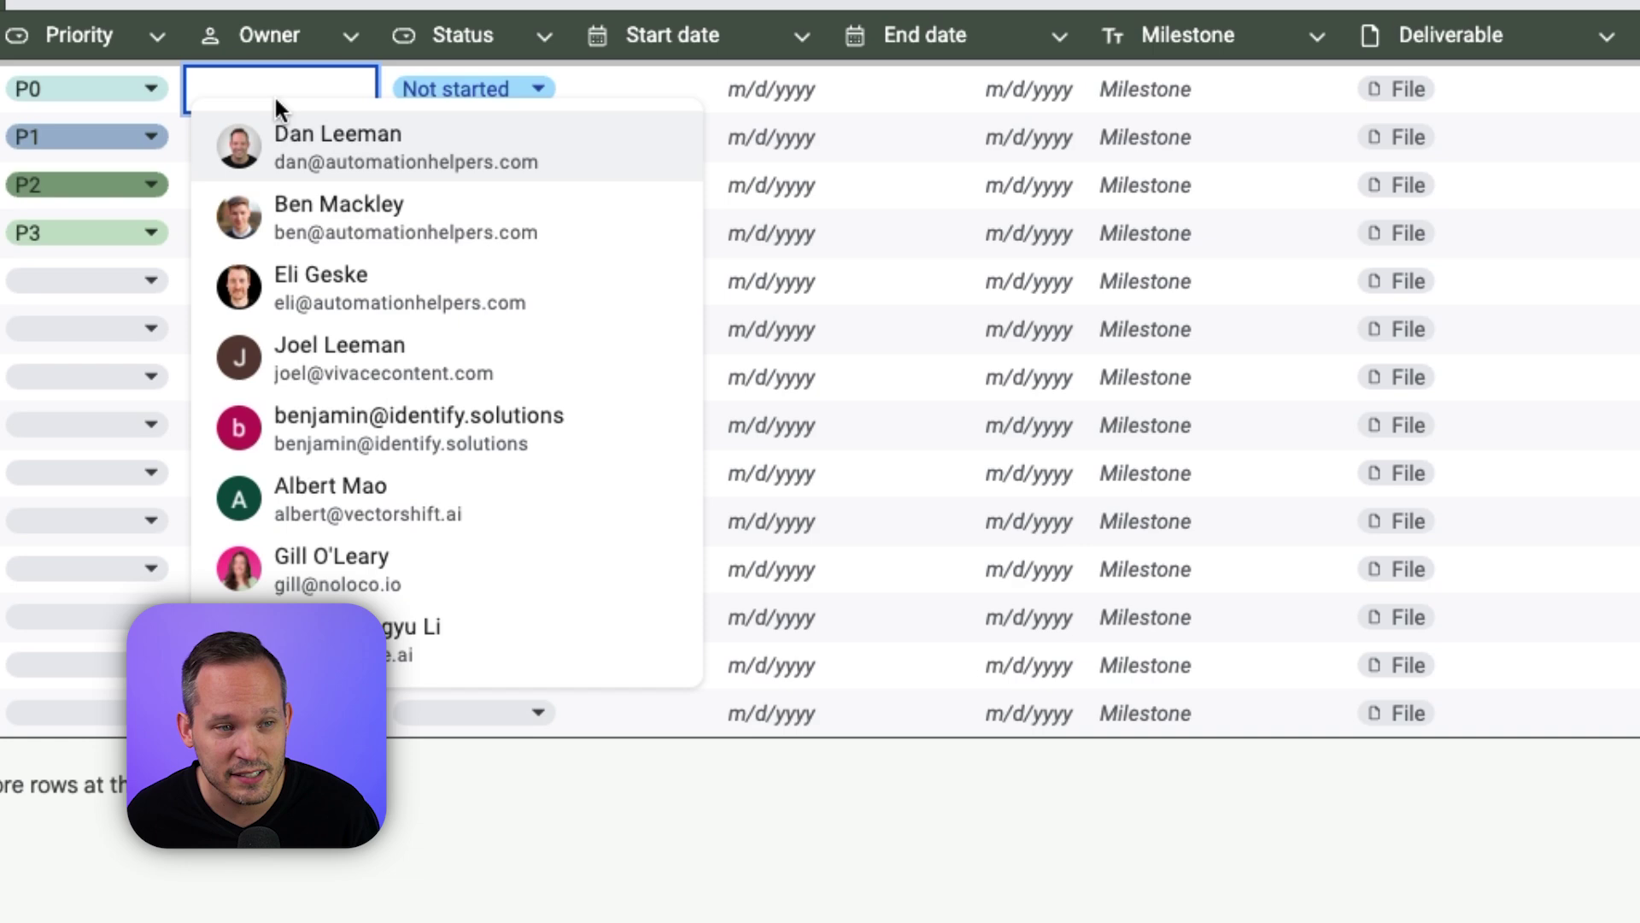
left_click(315, 162)
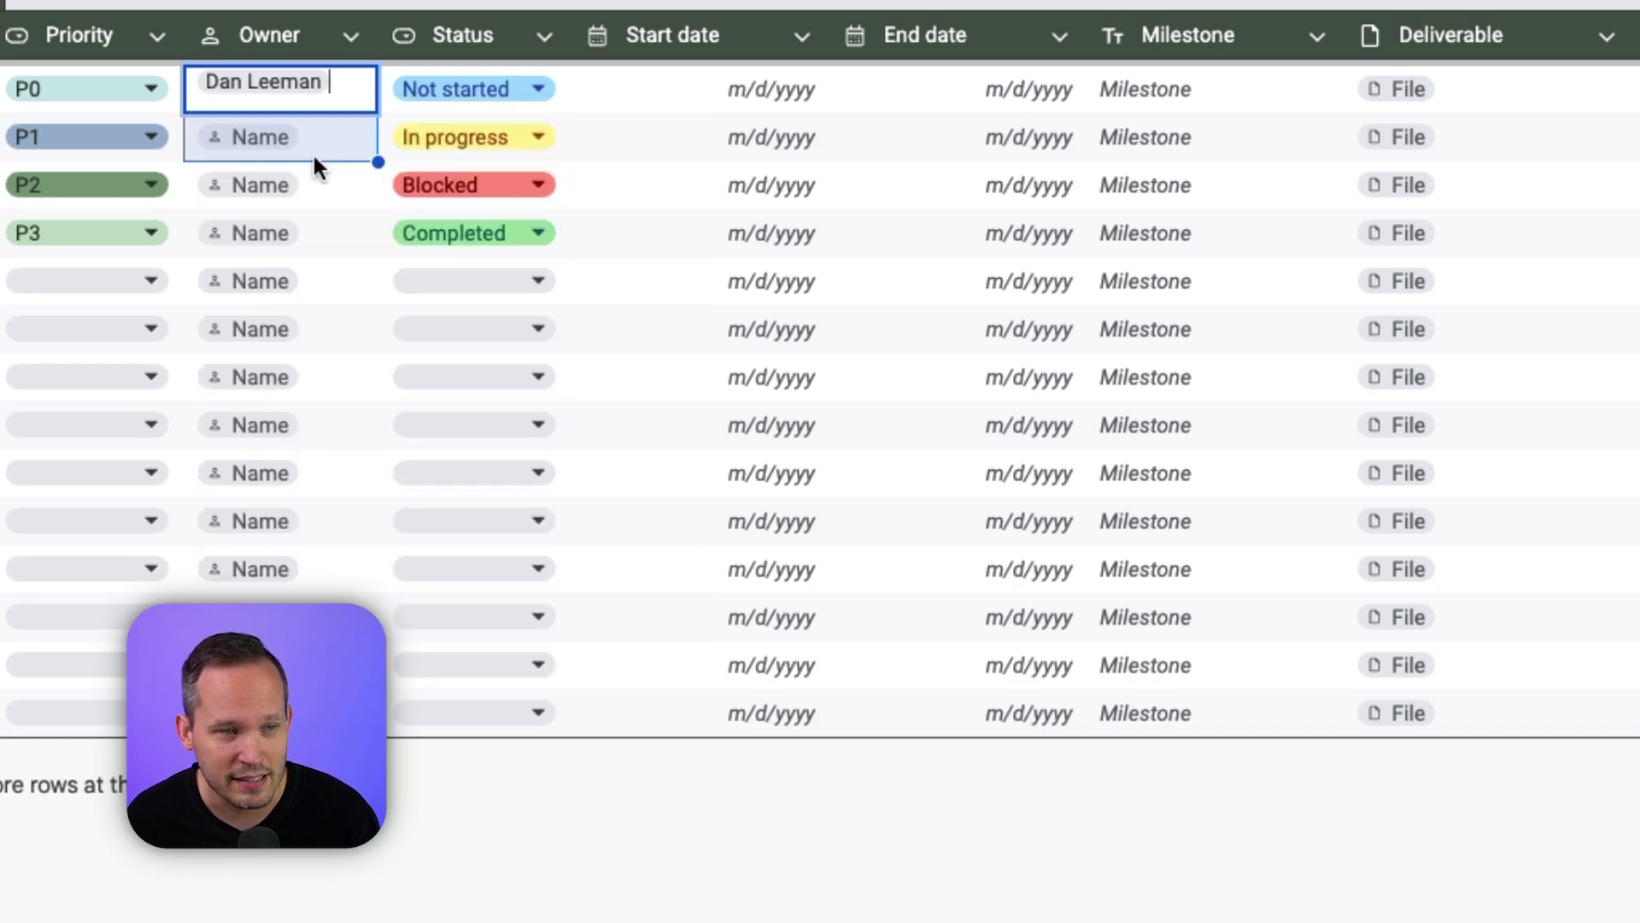
left_click(320, 248)
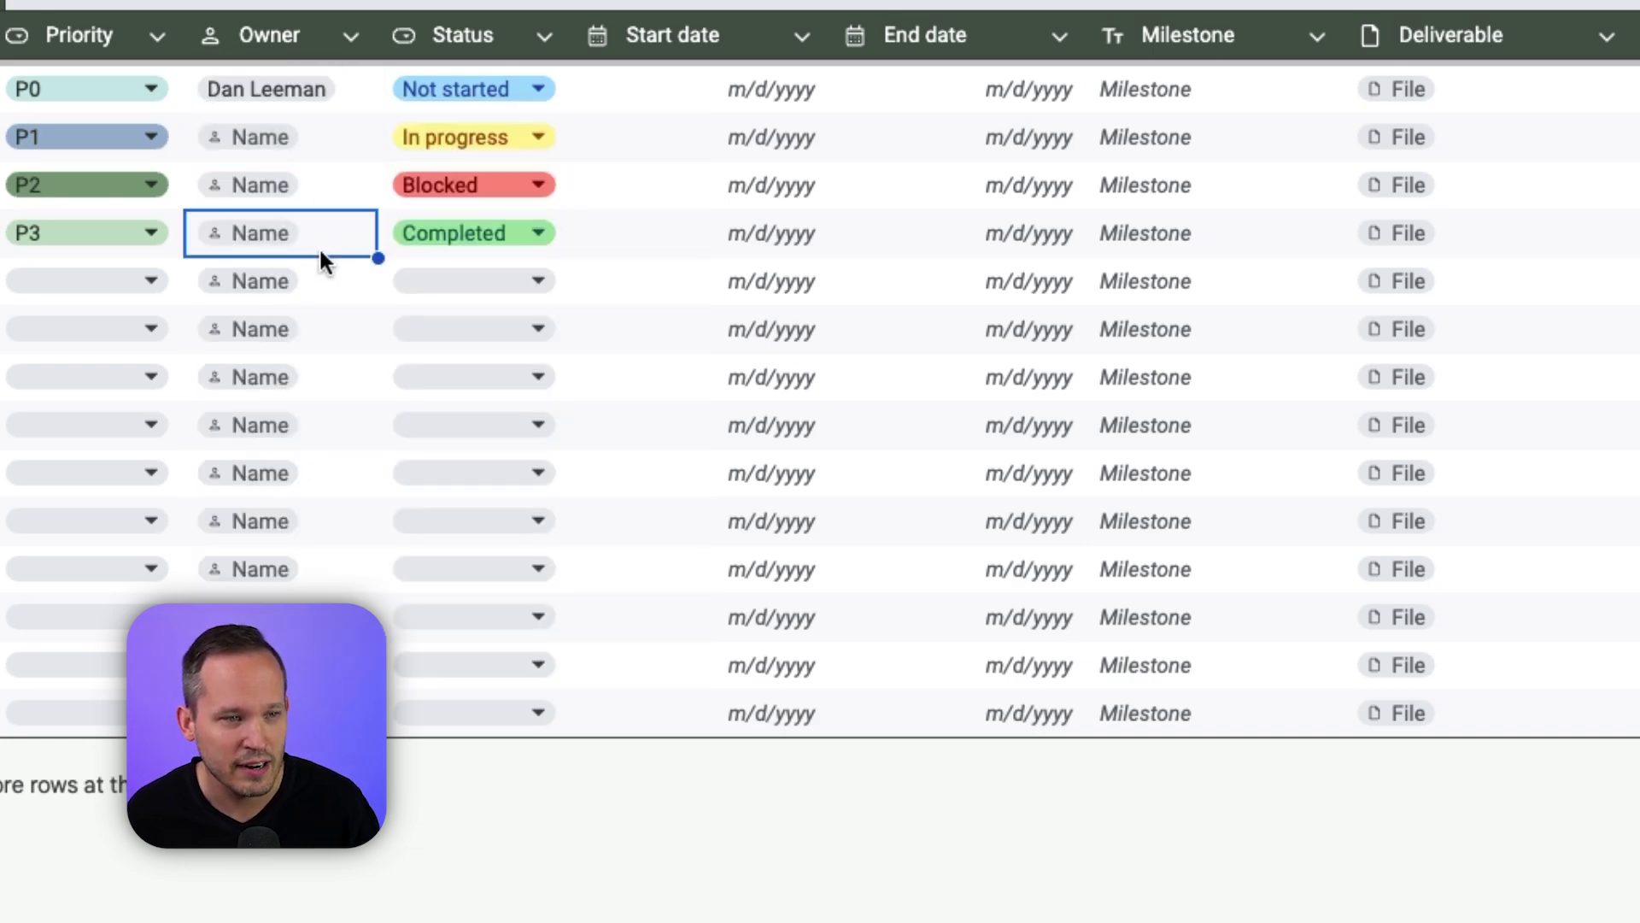
- View the owner's contact card, then browse Drive files for the first Deliverable cell
left_click(295, 88)
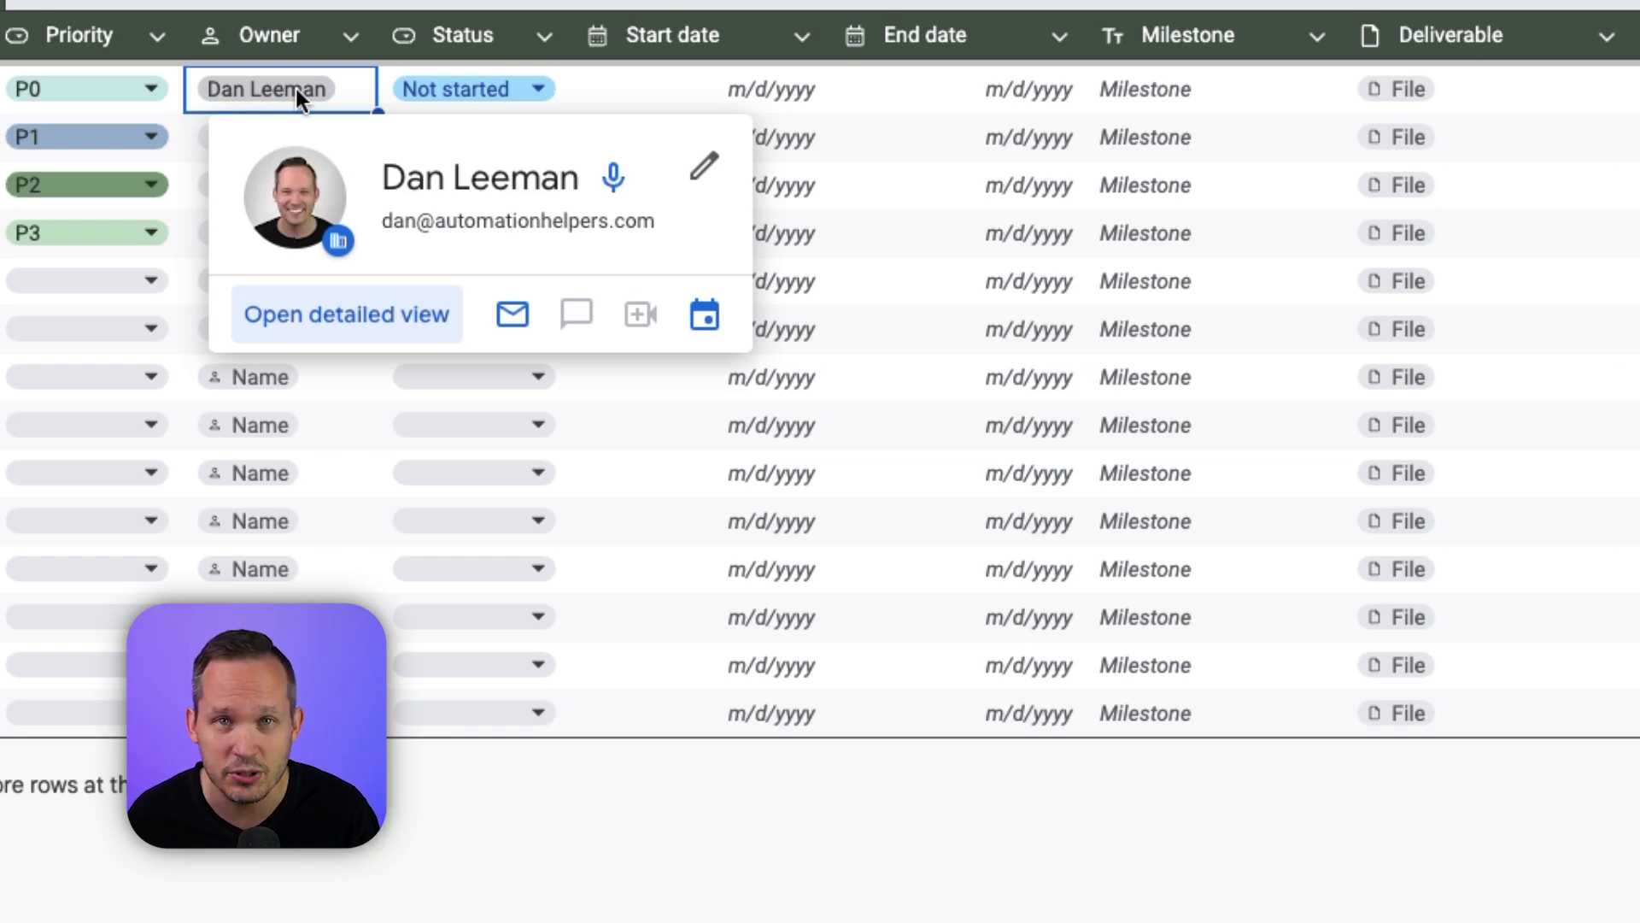
left_click(1196, 89)
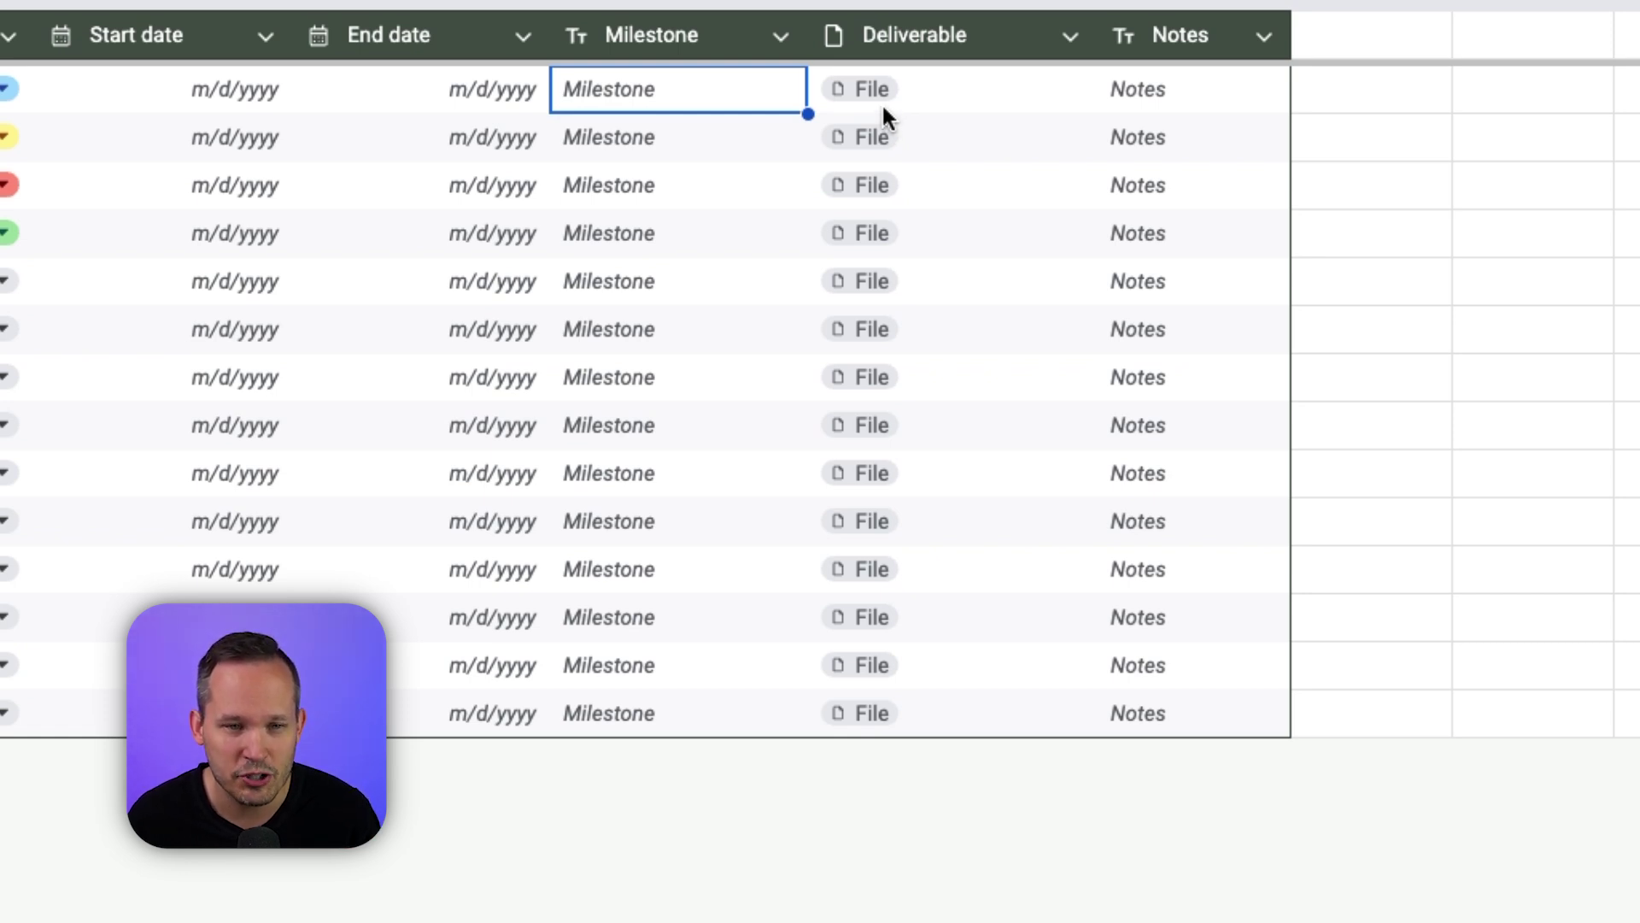
left_click(865, 92)
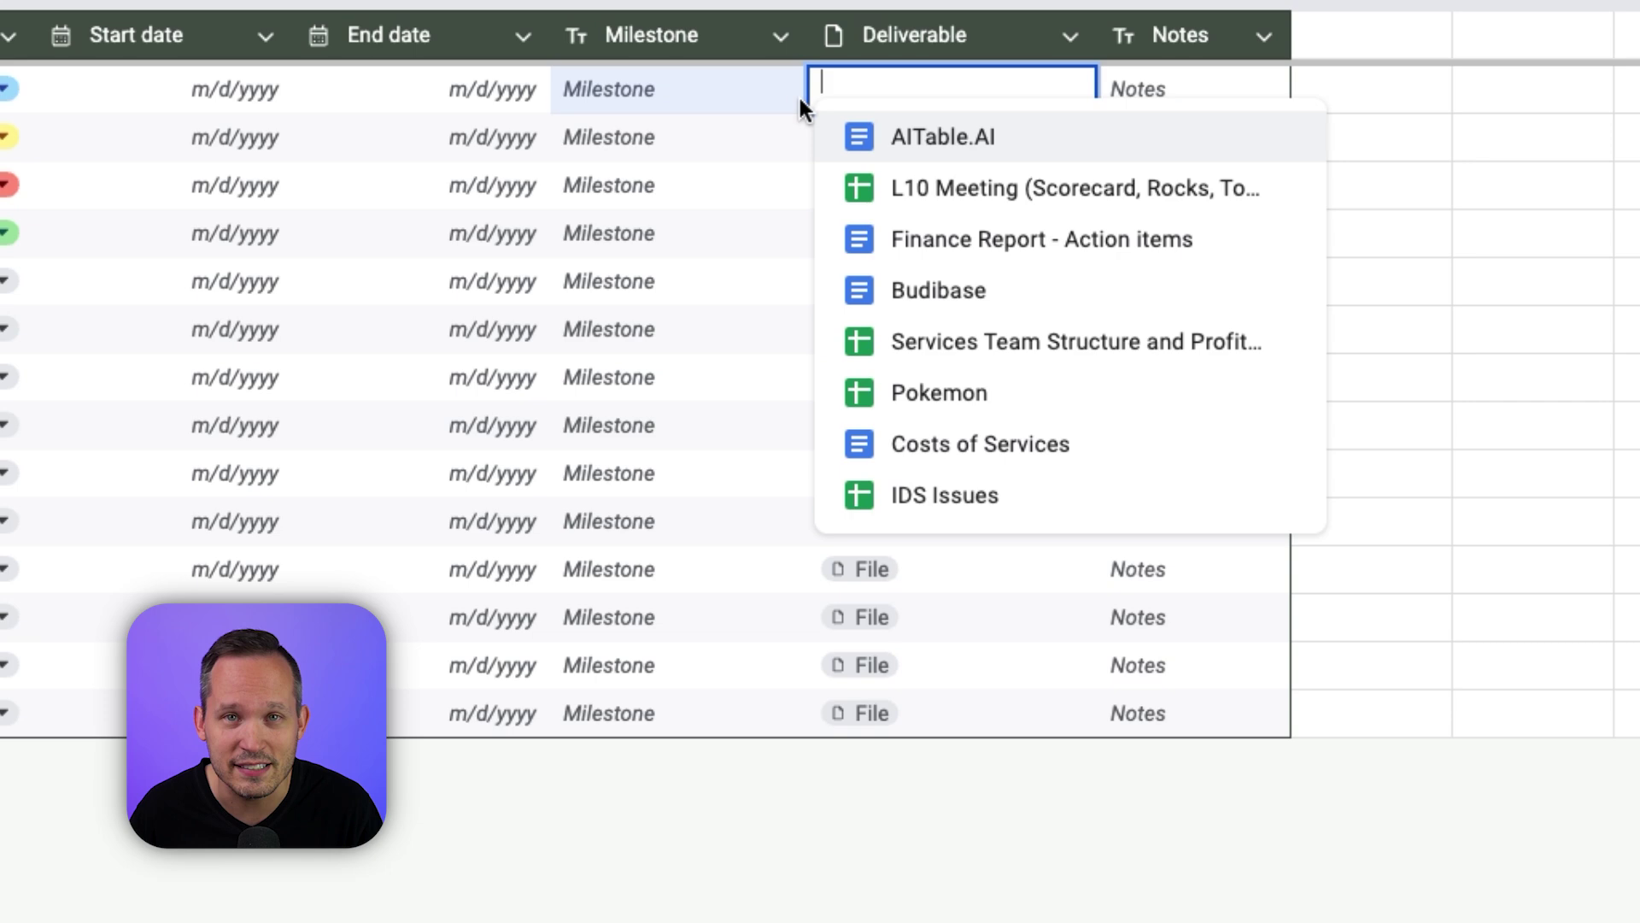
- Review the Status rules: Not started, In progress, Blocked and Completed, colour-coded
left_click(94, 184)
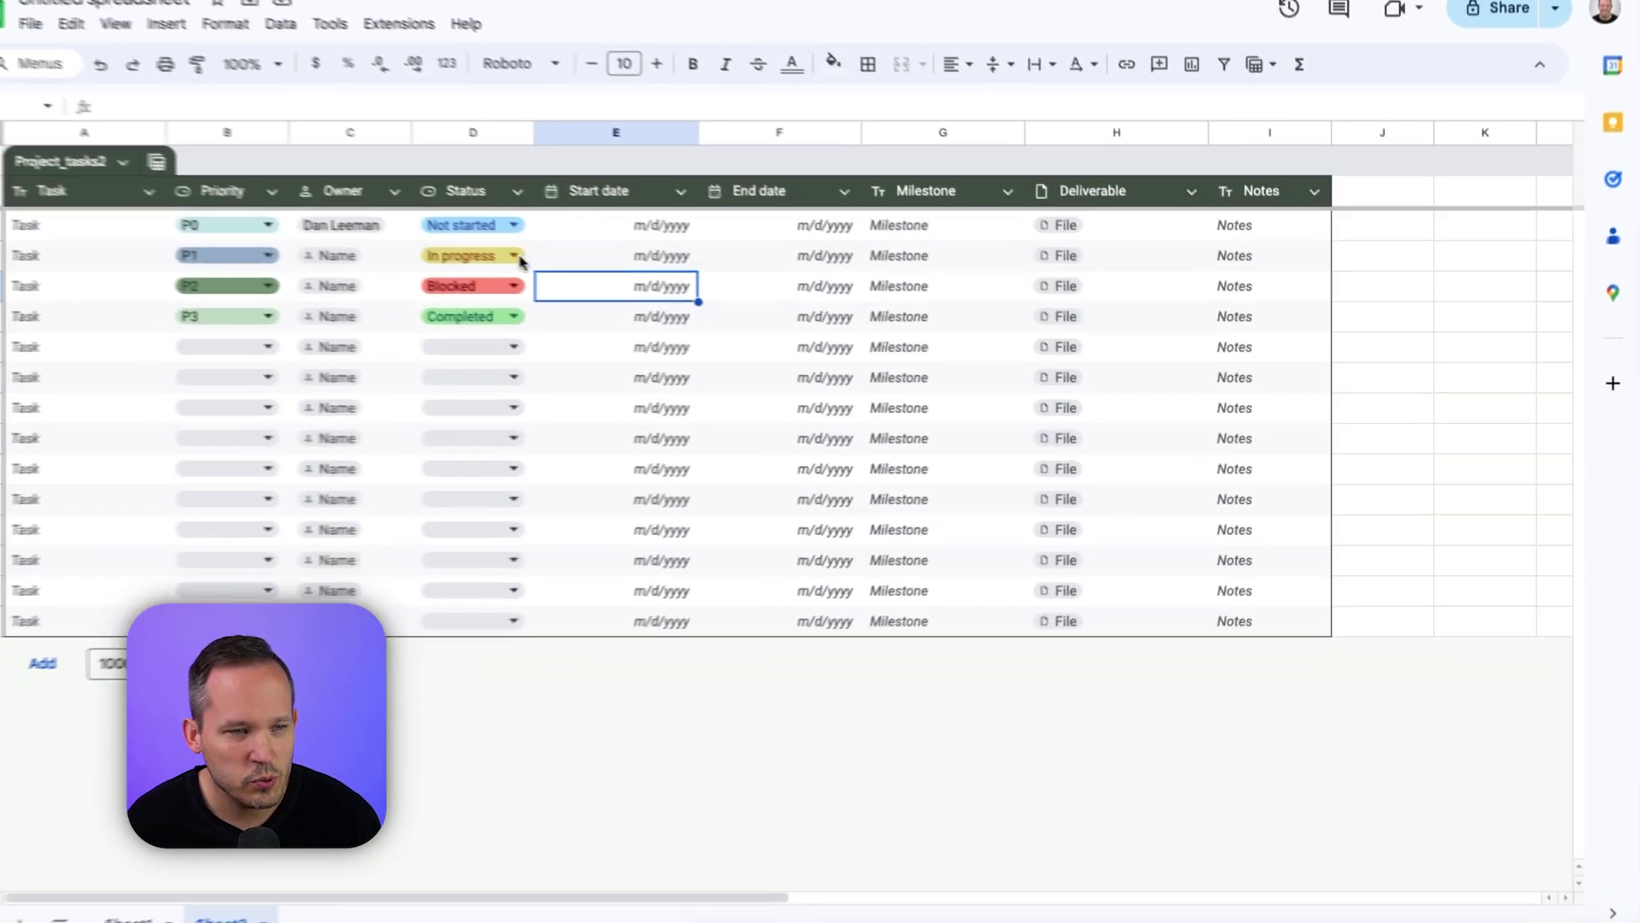
left_click(541, 231)
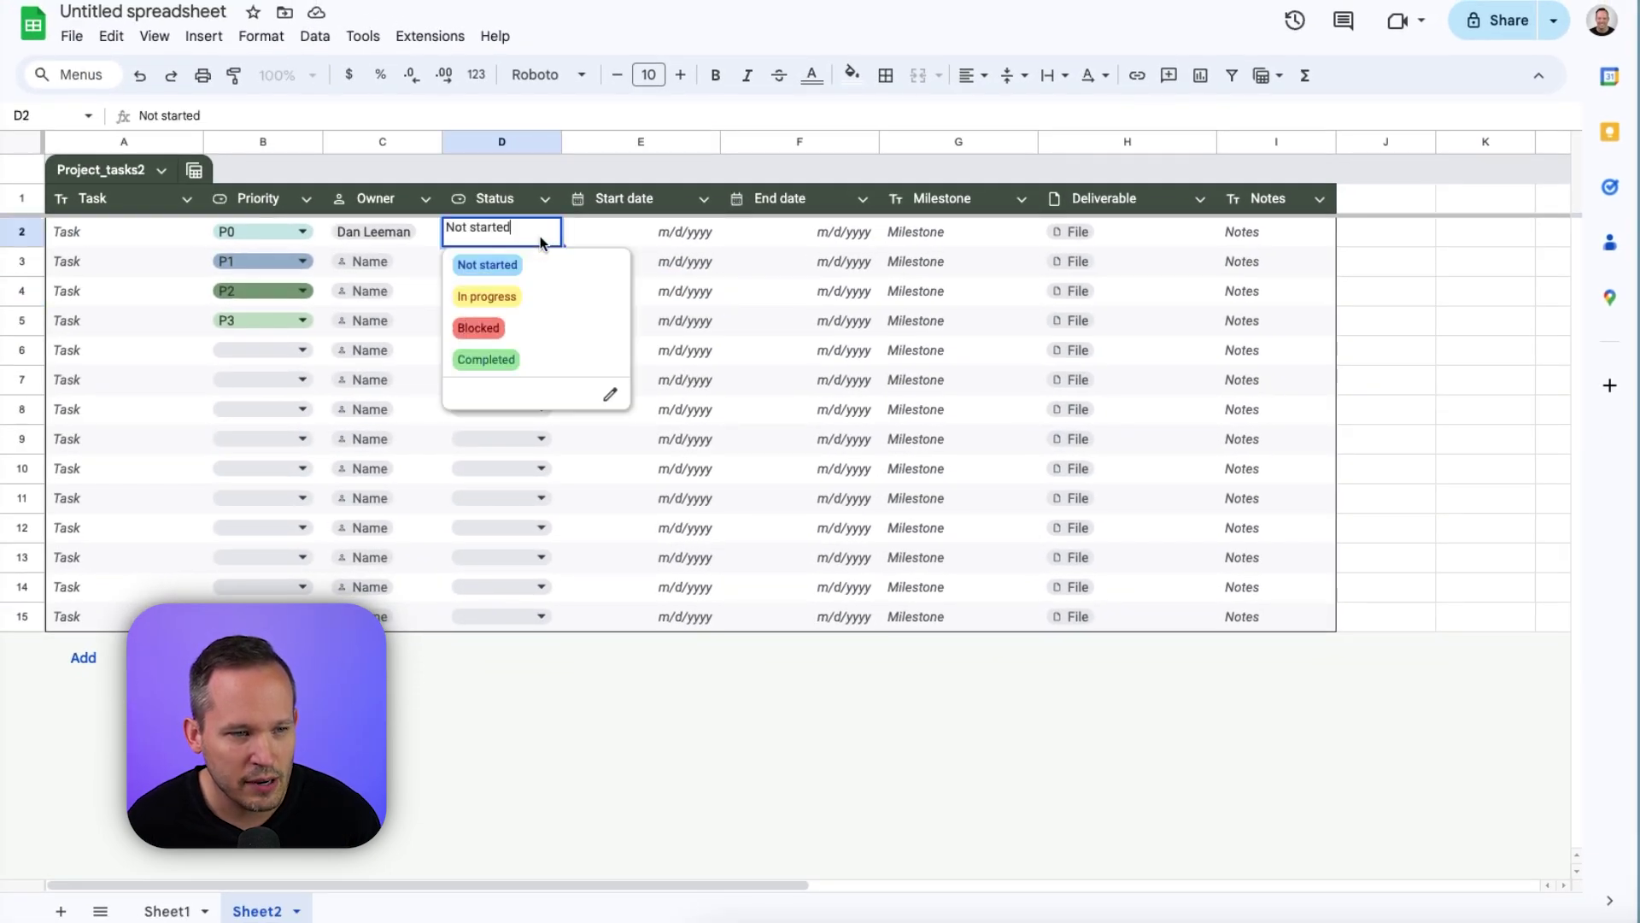
left_click(609, 393)
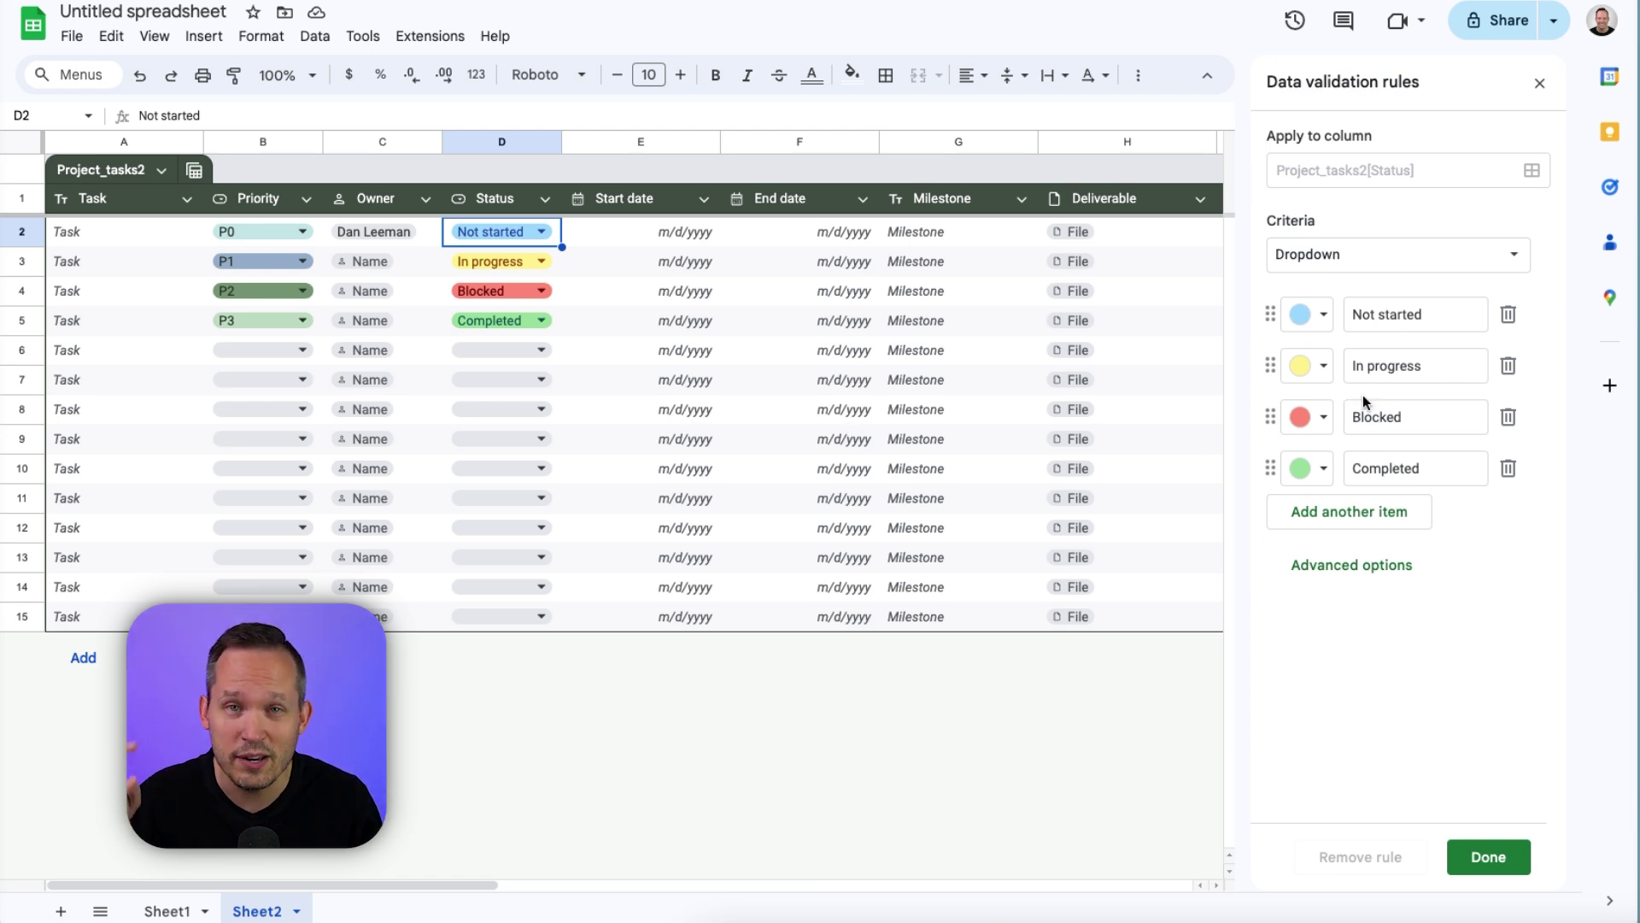
left_click(541, 351)
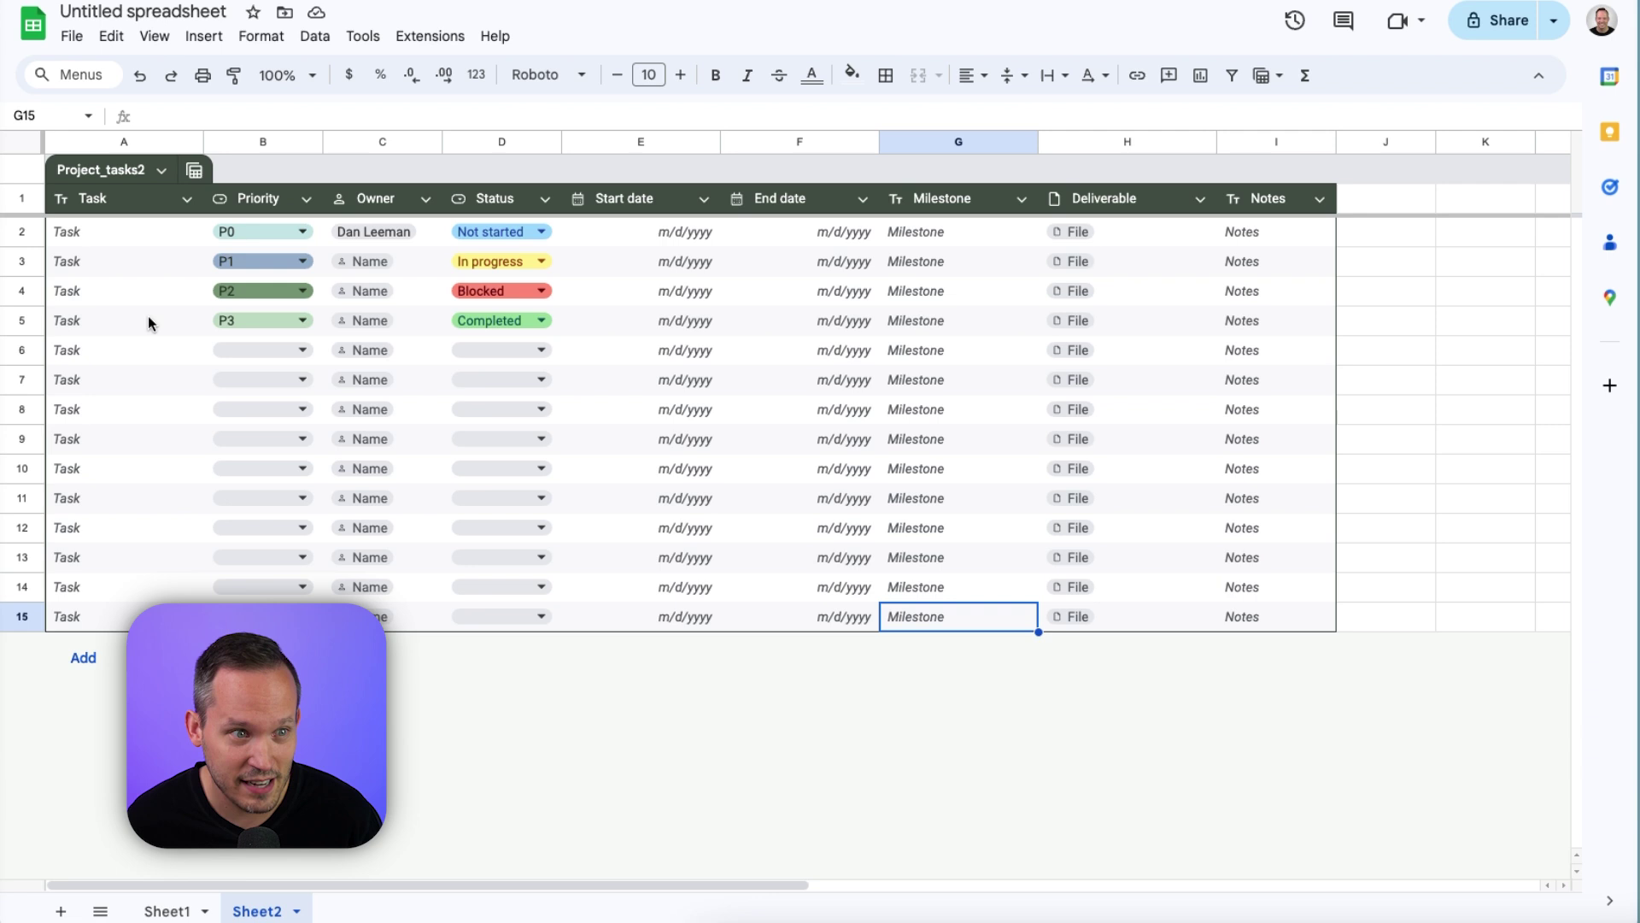
- Hide the Start date m/d/yyyy placeholders, then undo to keep them
left_click(703, 199)
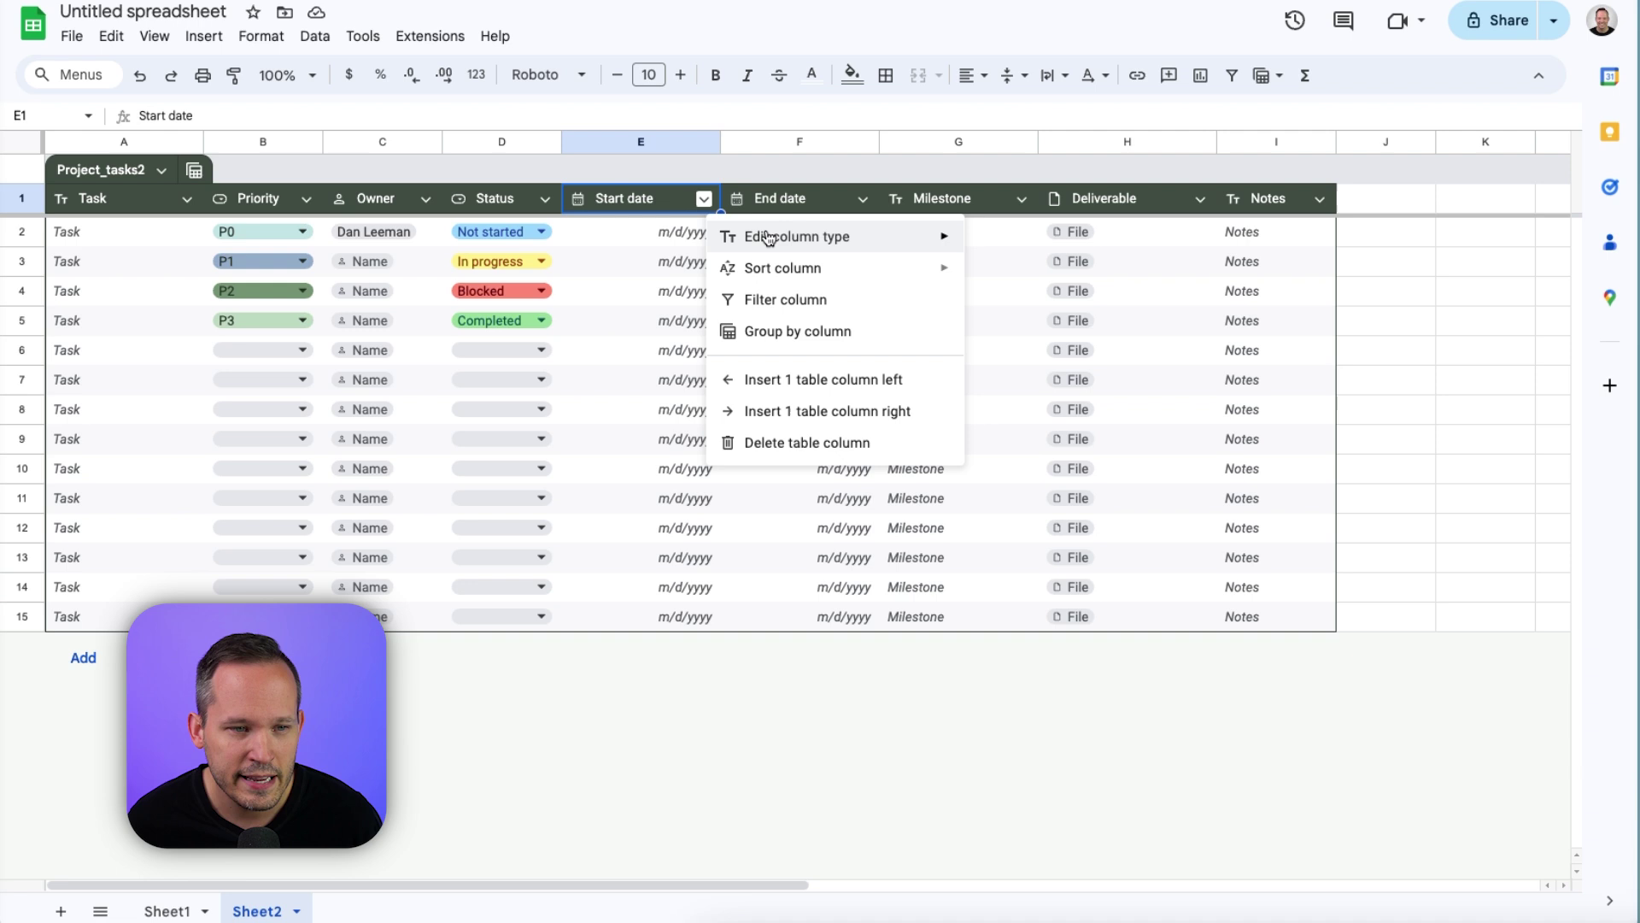
mouse_move(777, 240)
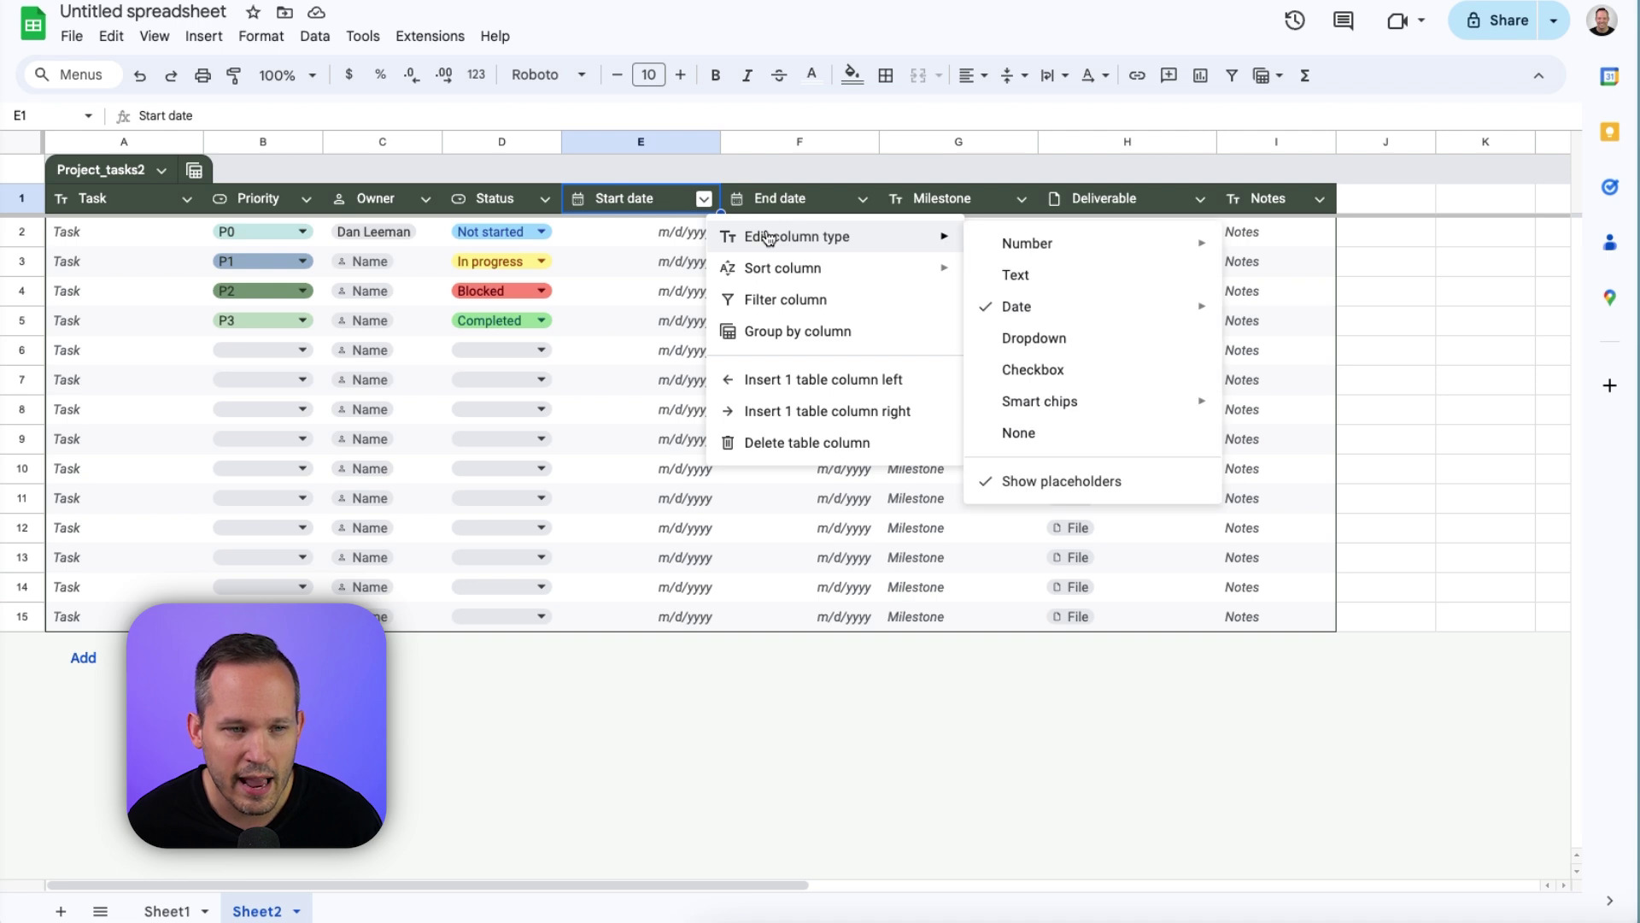
left_click(1079, 481)
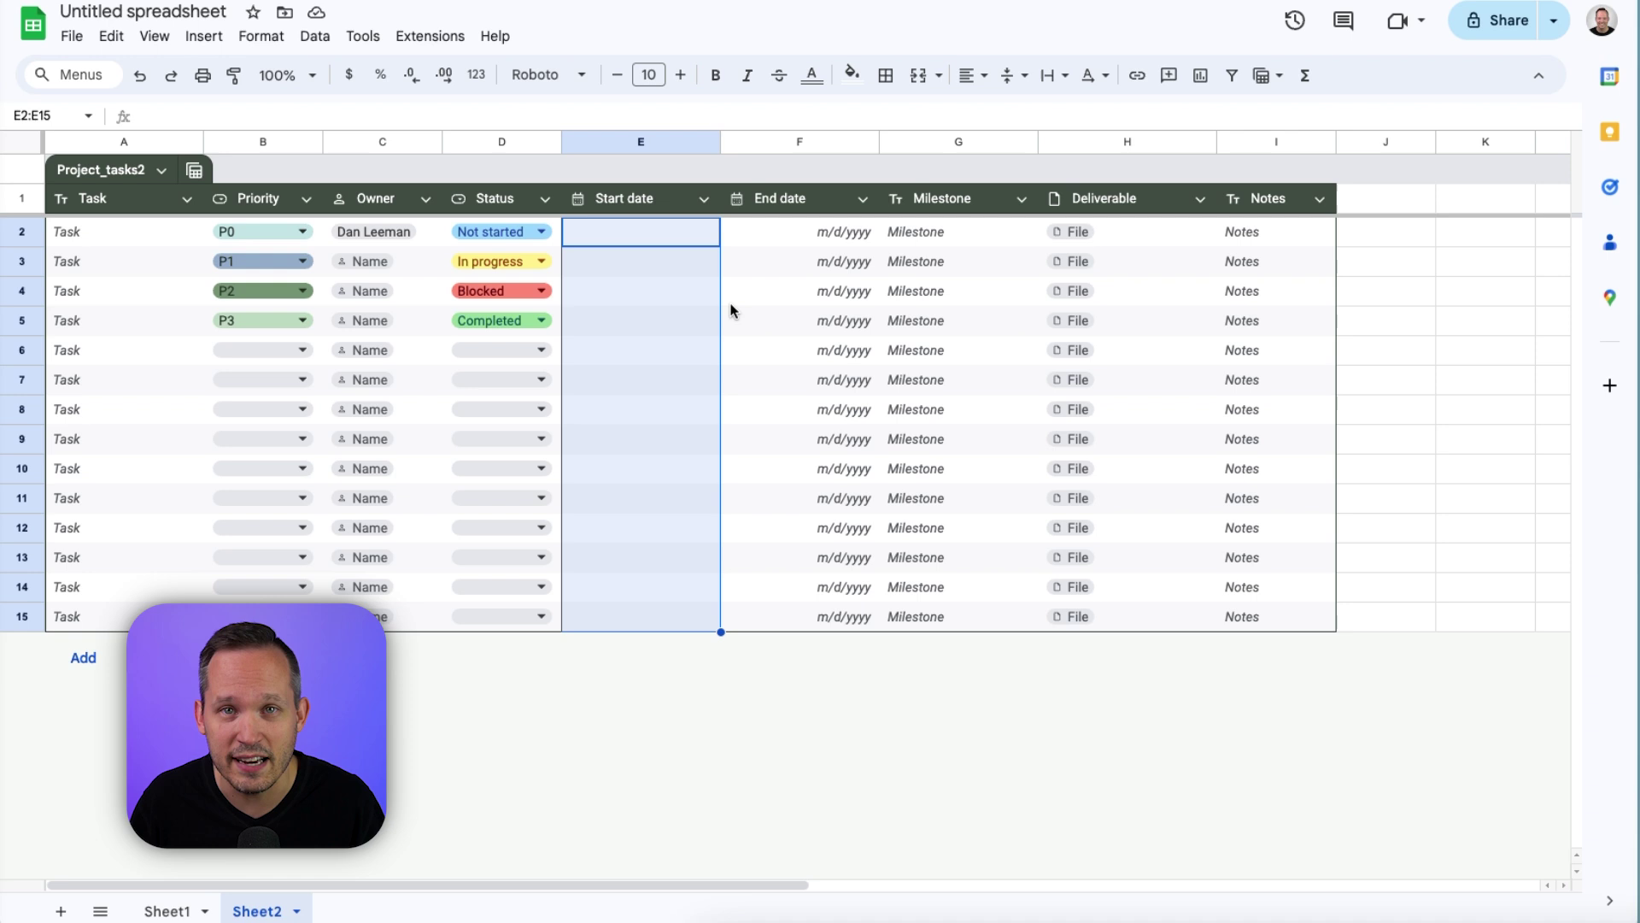
key("ctrl+z")
- Enter 'fgh' in E2 to confirm Start date rejects non-date values
left_click(667, 242)
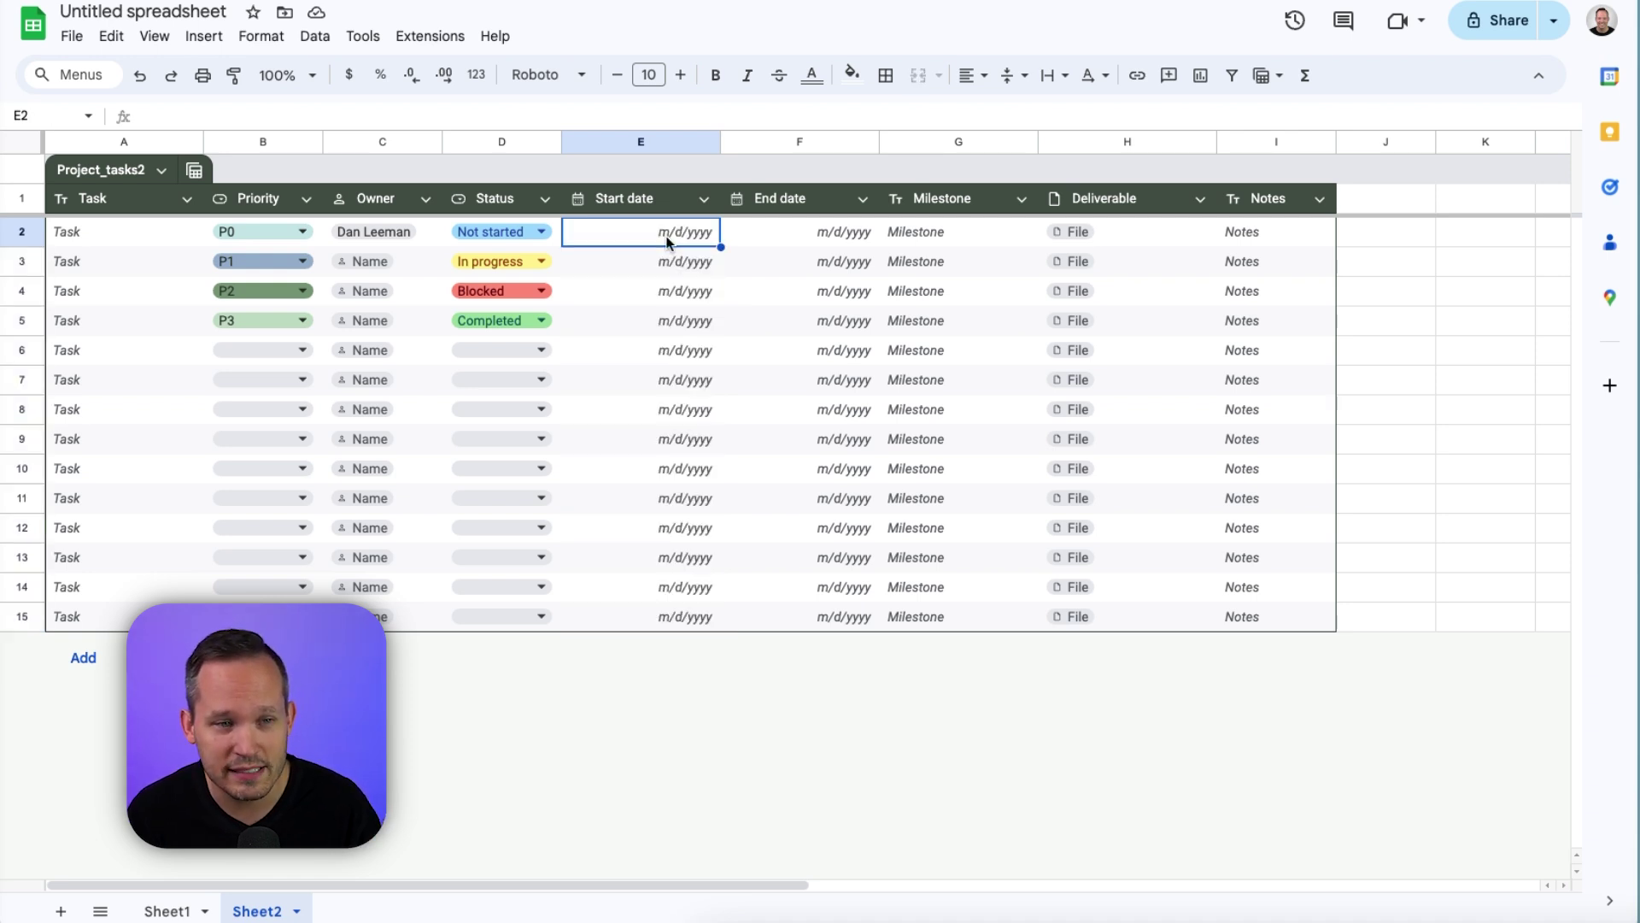
type("fgh")
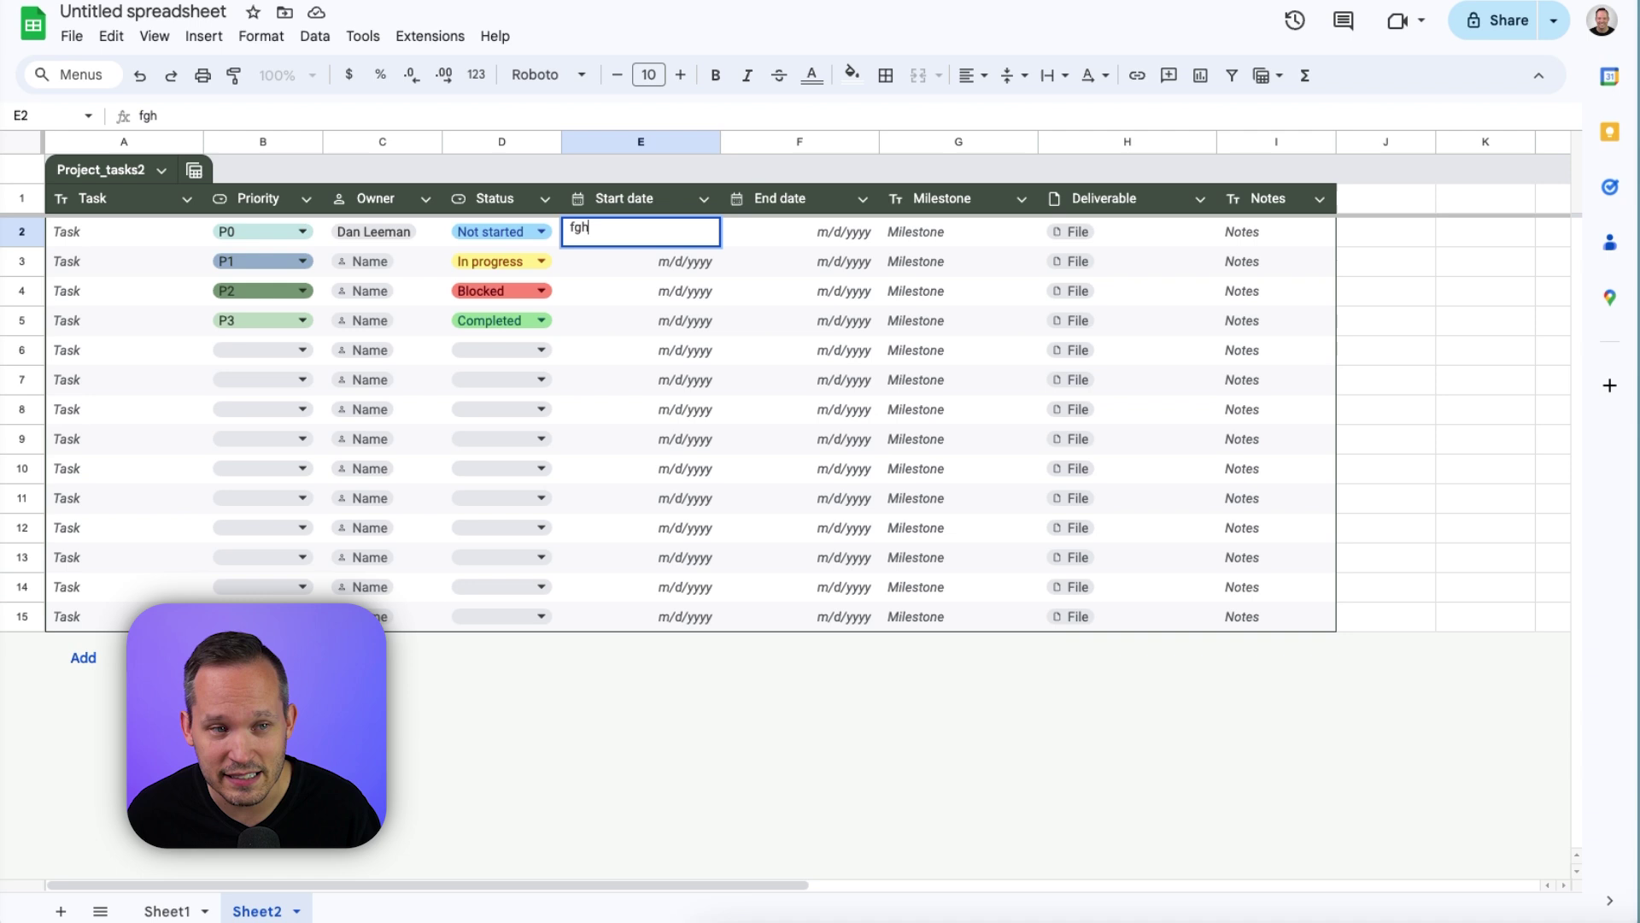
key("Return")
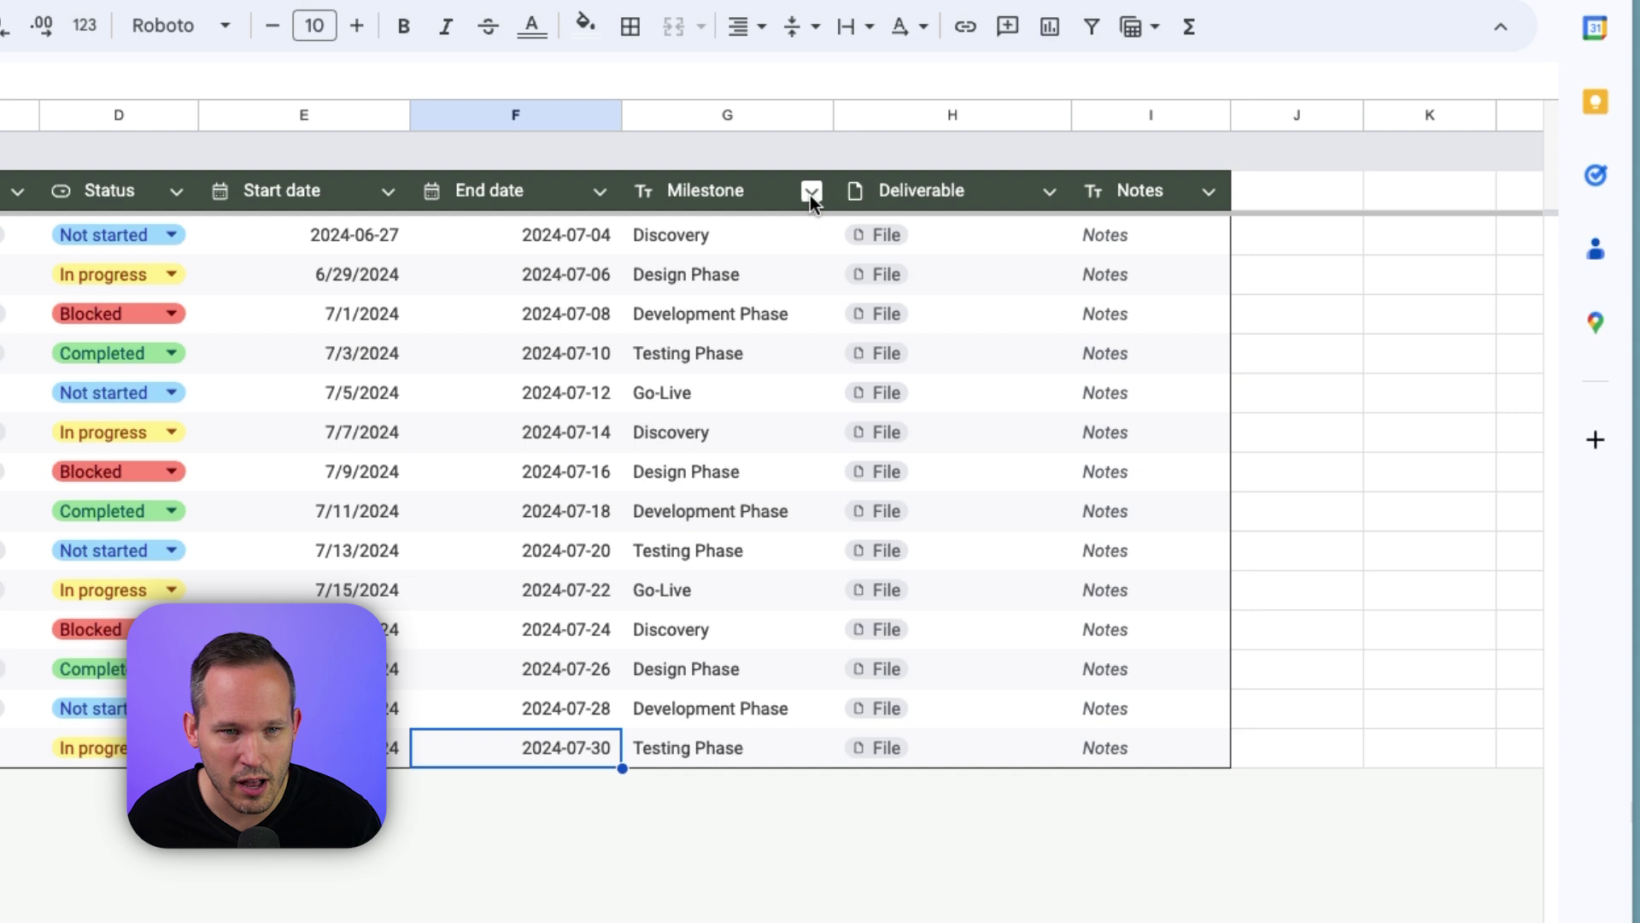
left_click(810, 195)
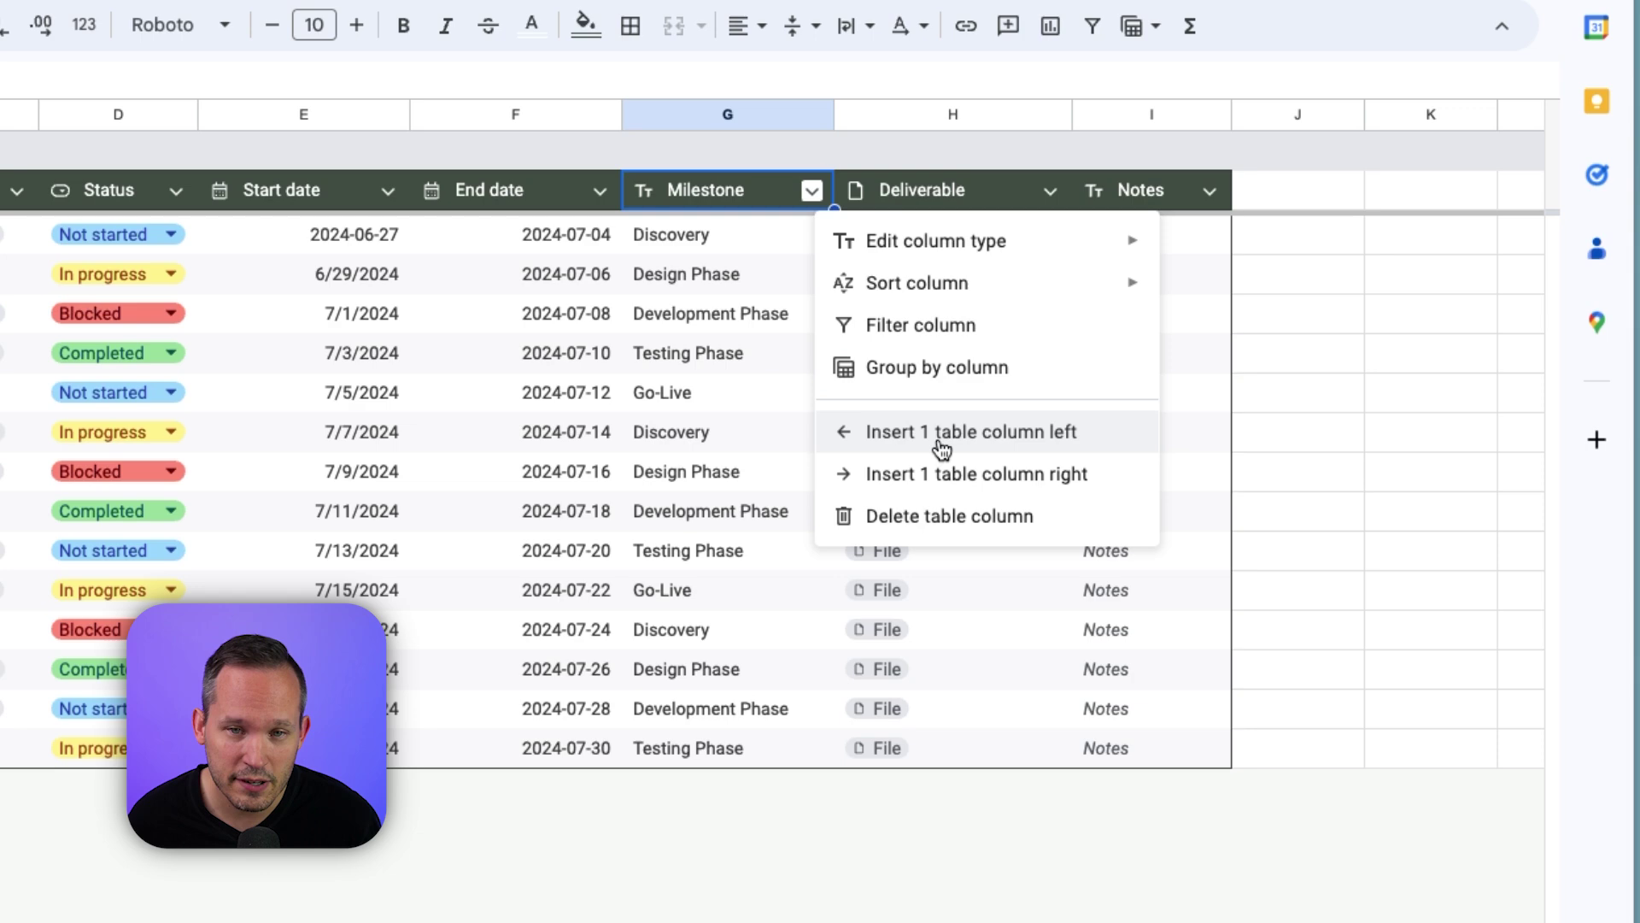
left_click(1361, 243)
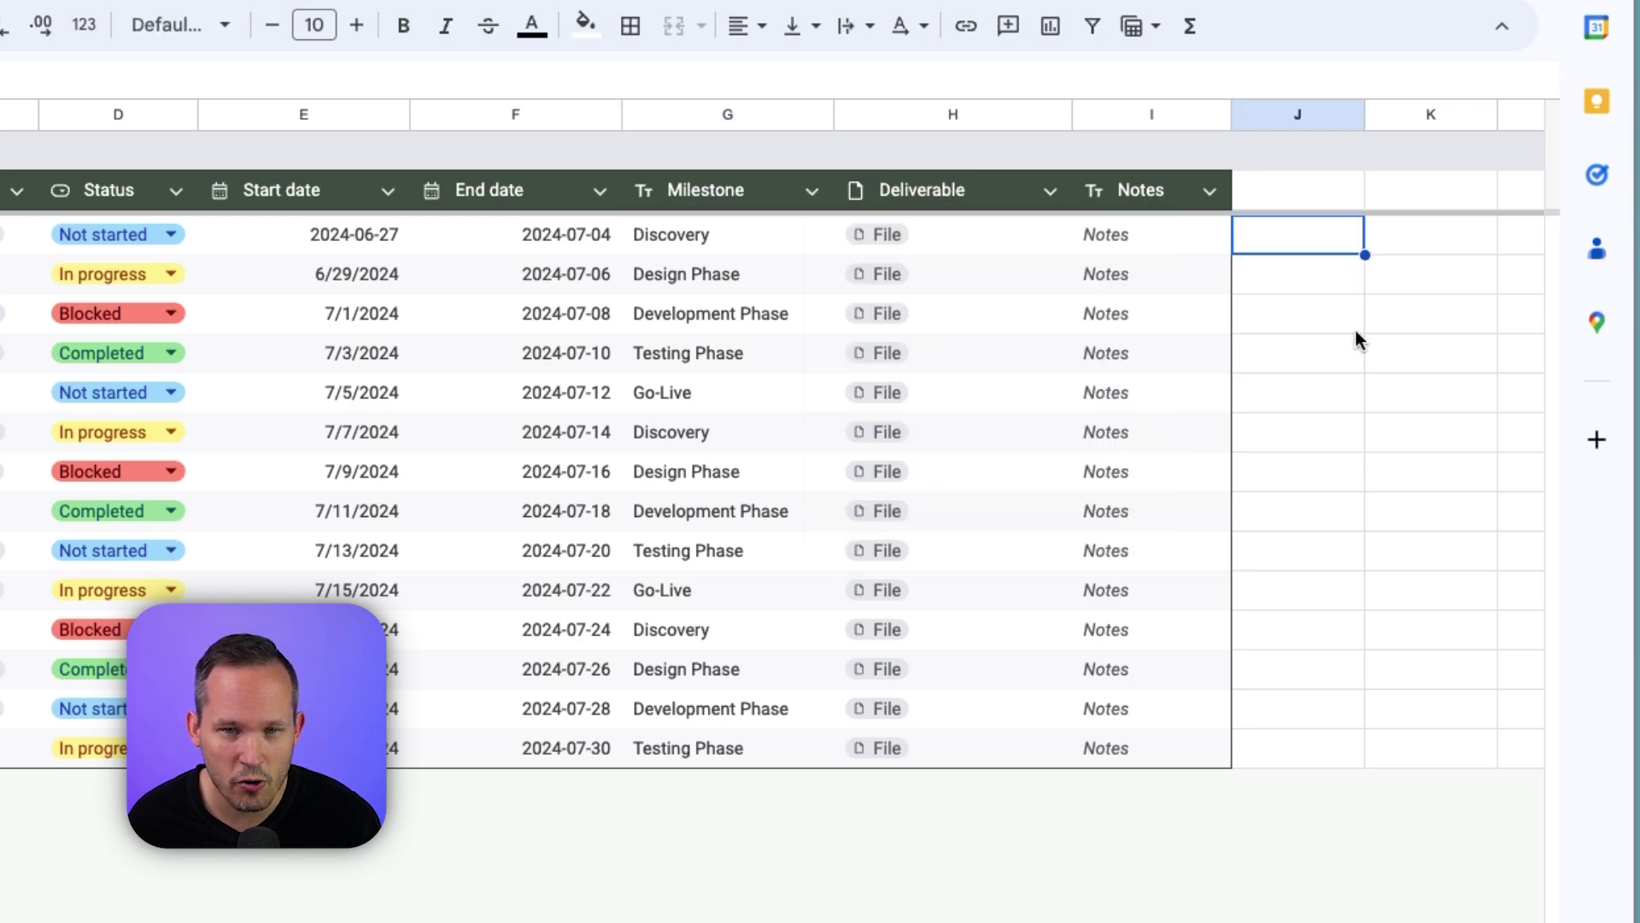
scroll(1357, 335, "right", 3)
left_click(1168, 113)
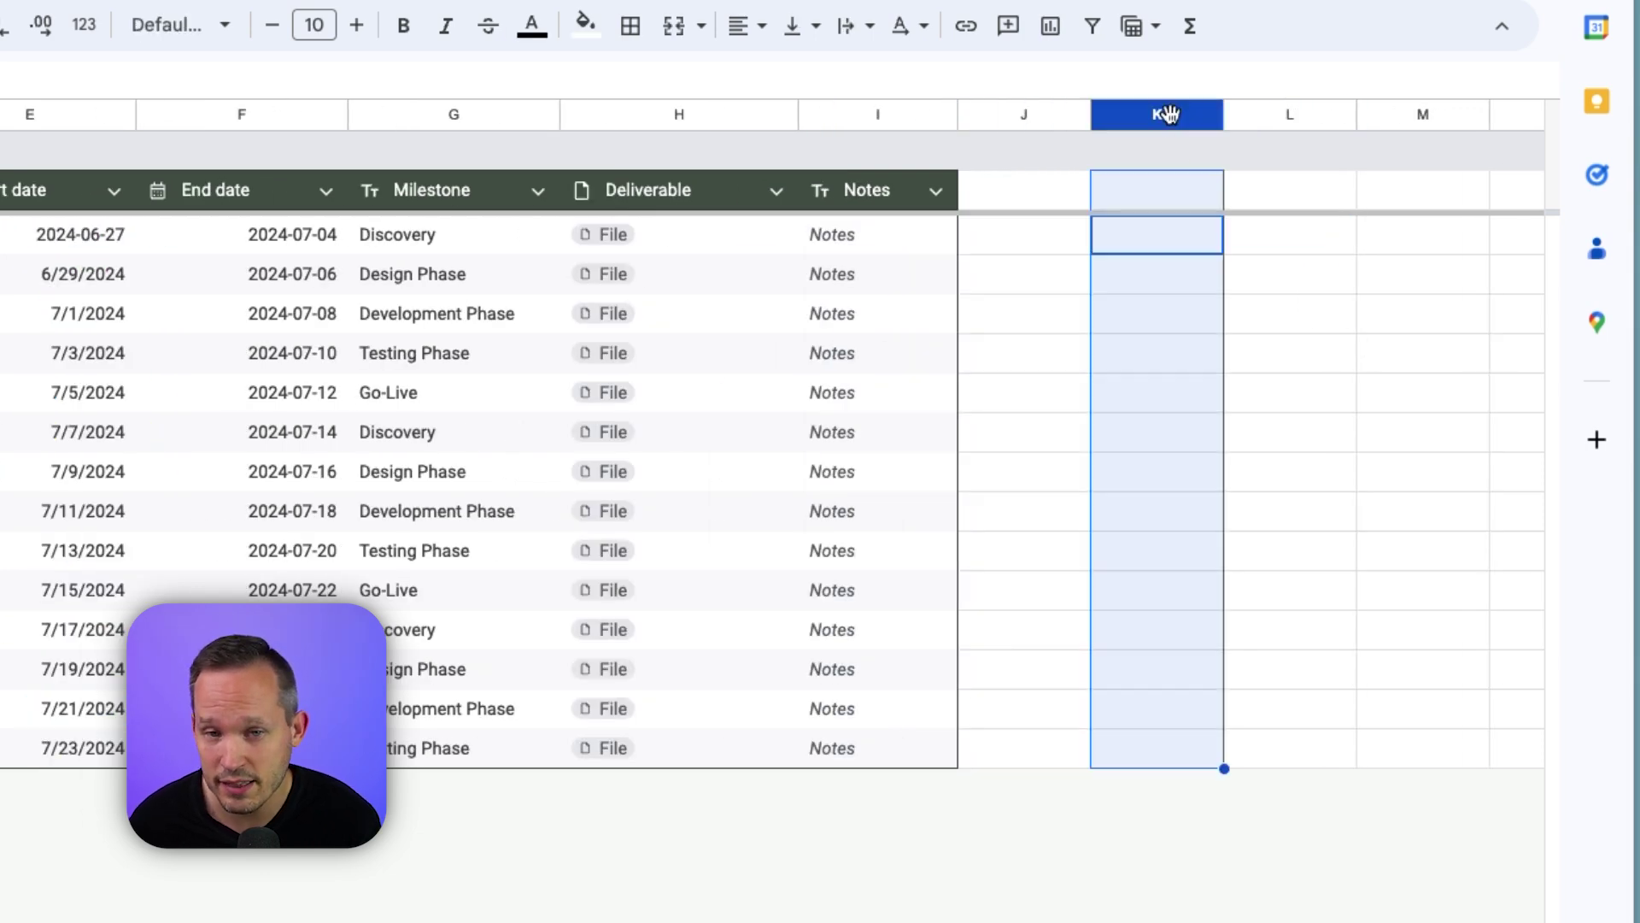
left_click(1204, 114)
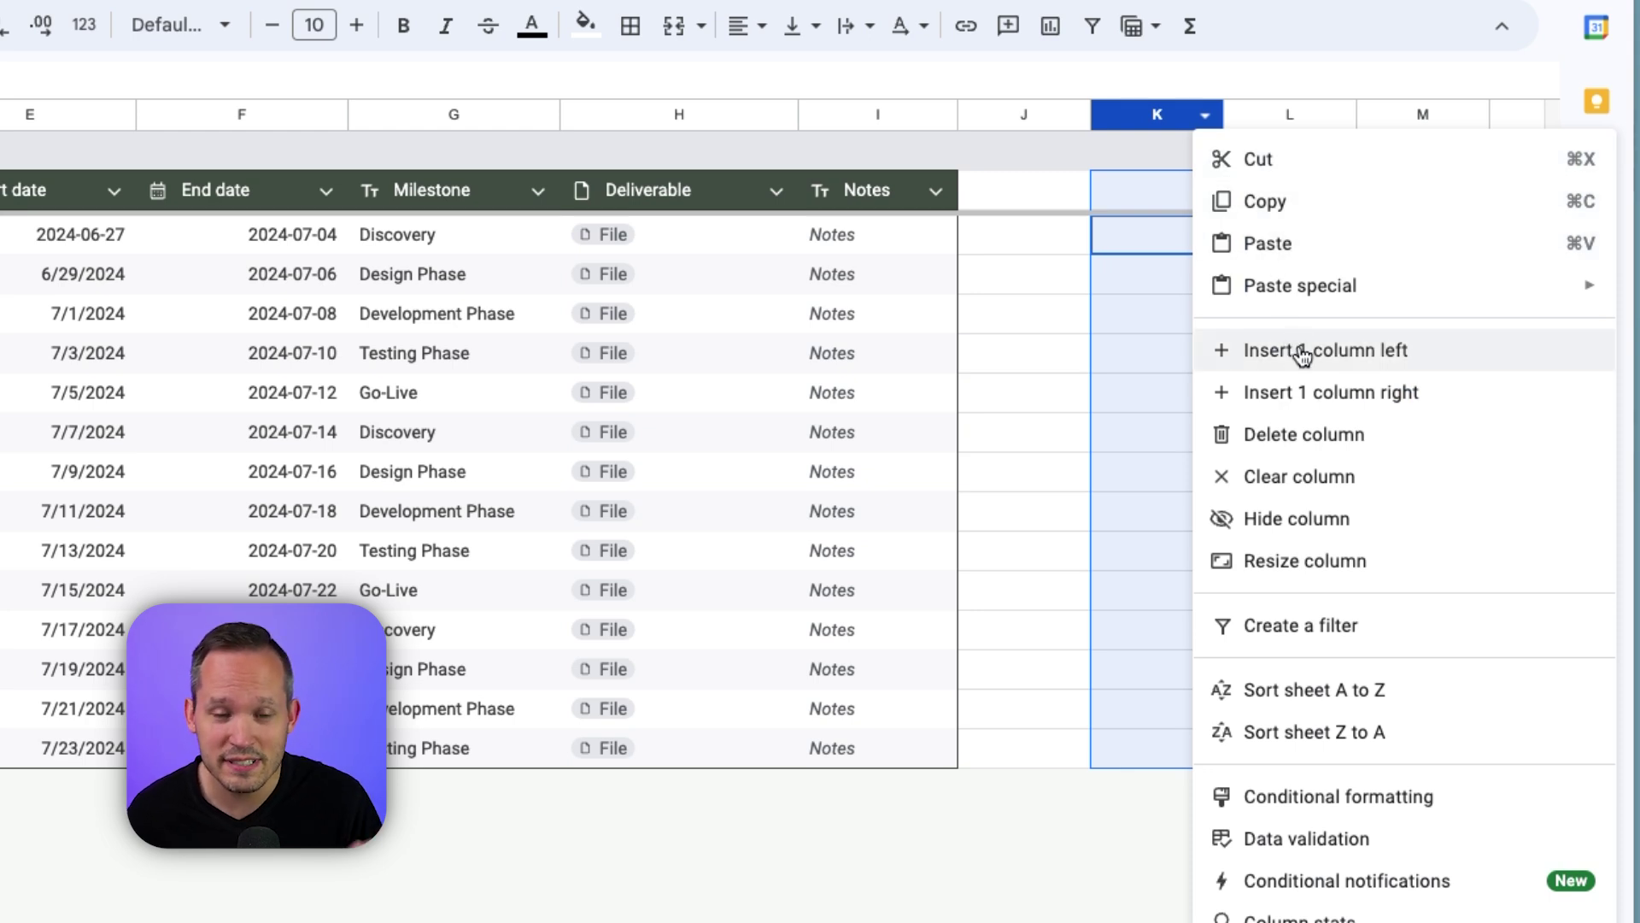
left_click(1107, 325)
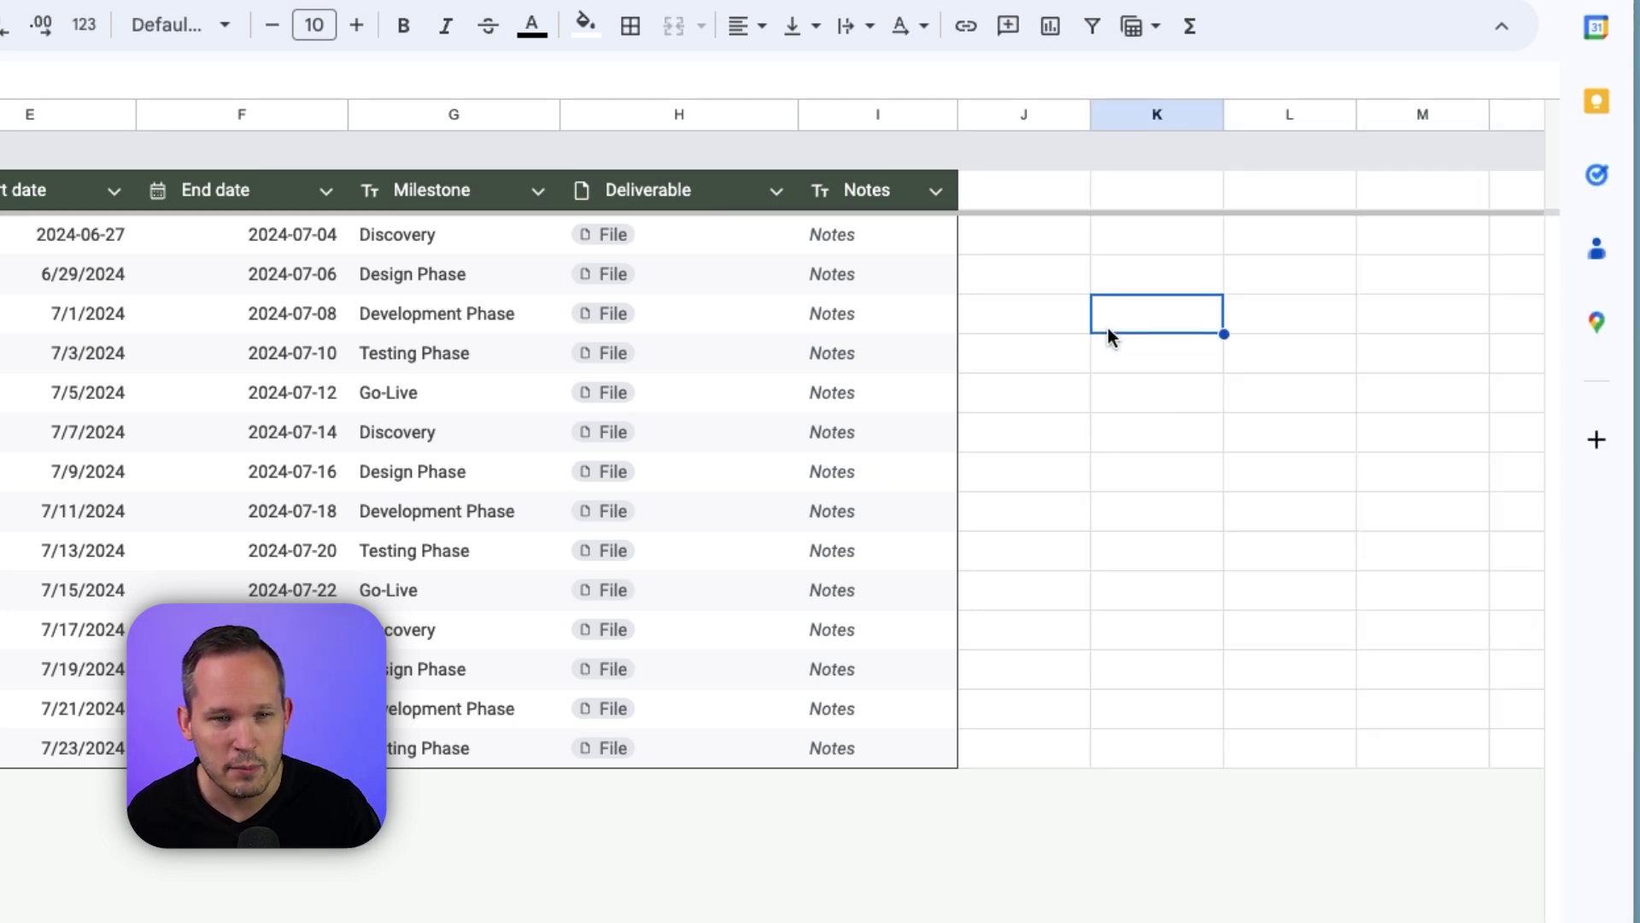
scroll(1107, 326, "left", 3)
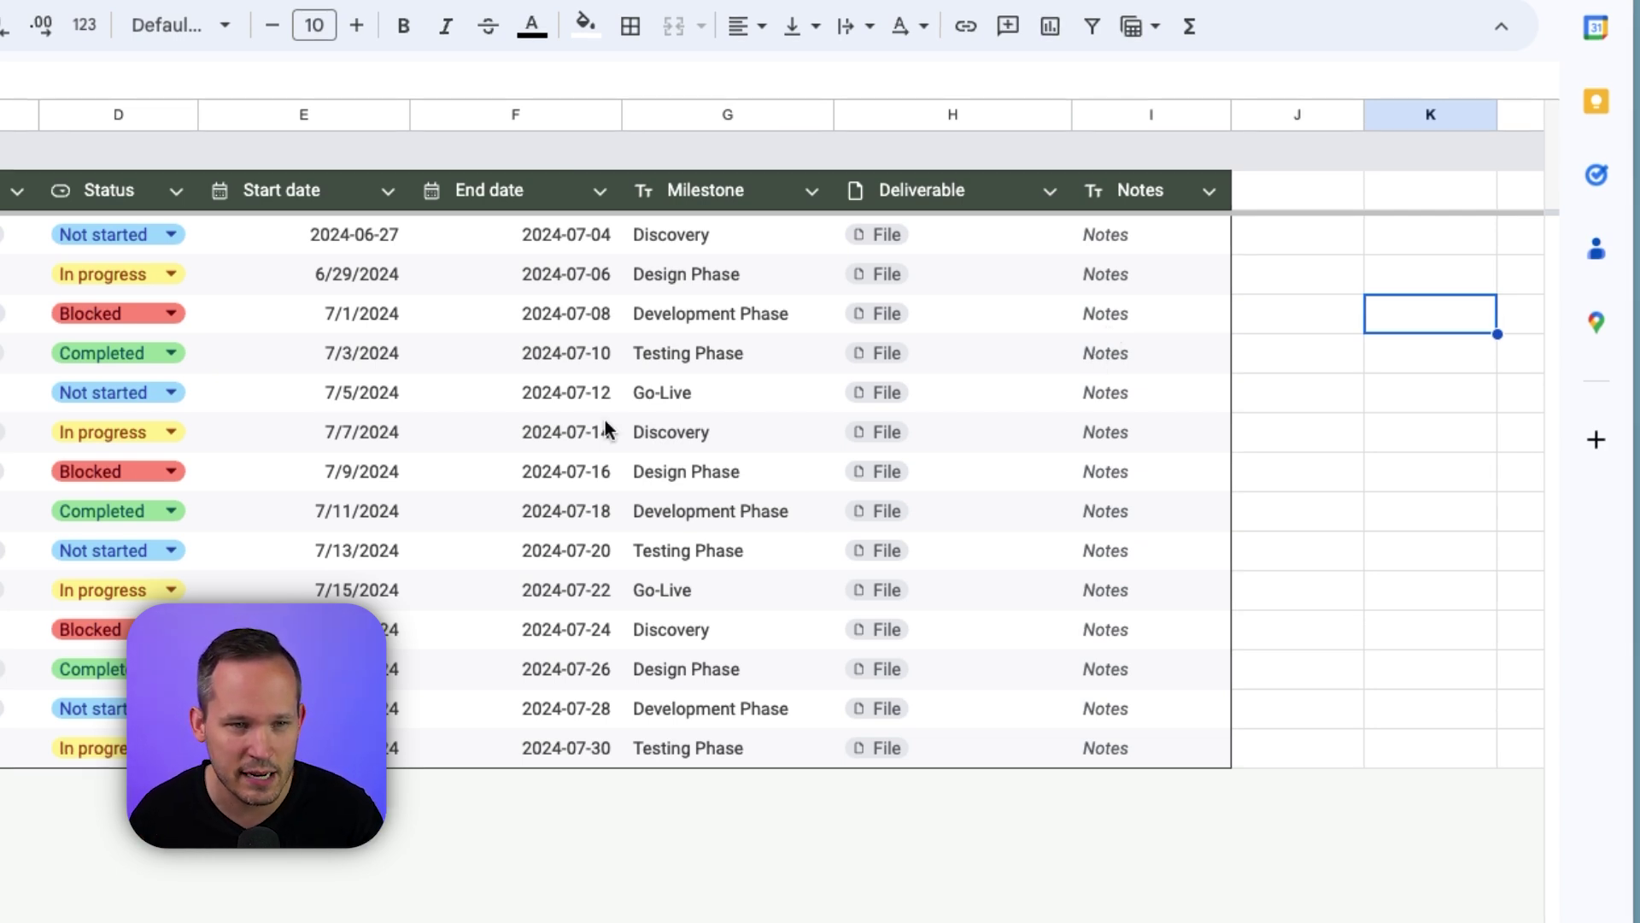
- Add a Days to Complete column left of Milestone and begin =ARRAYFORMULA( in G2
left_click(812, 190)
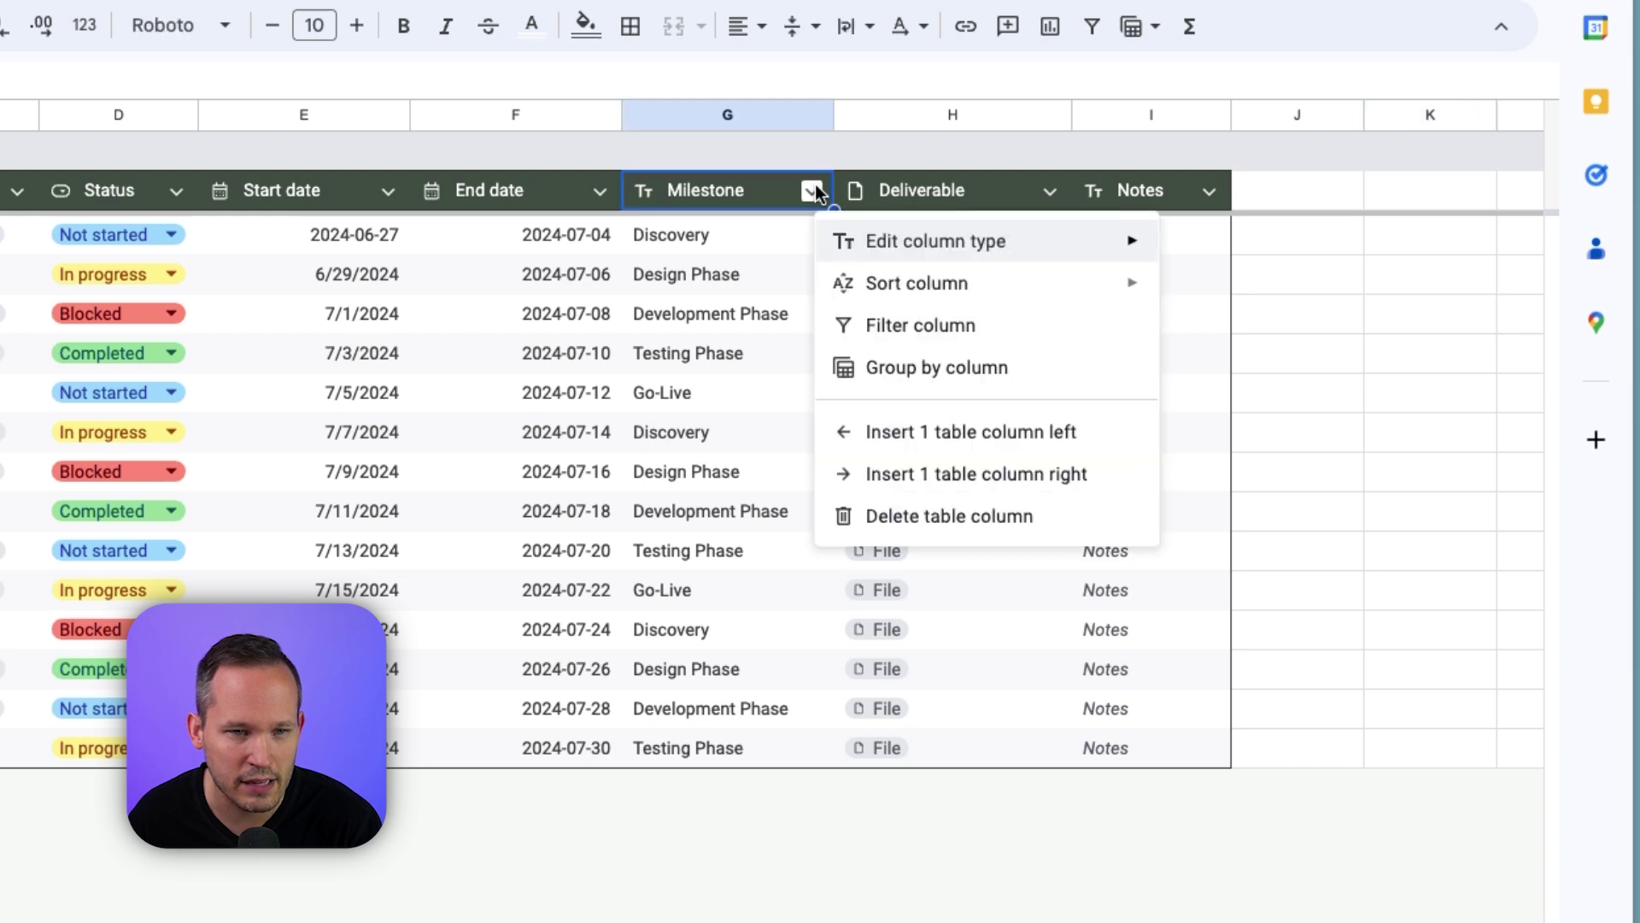
left_click(943, 436)
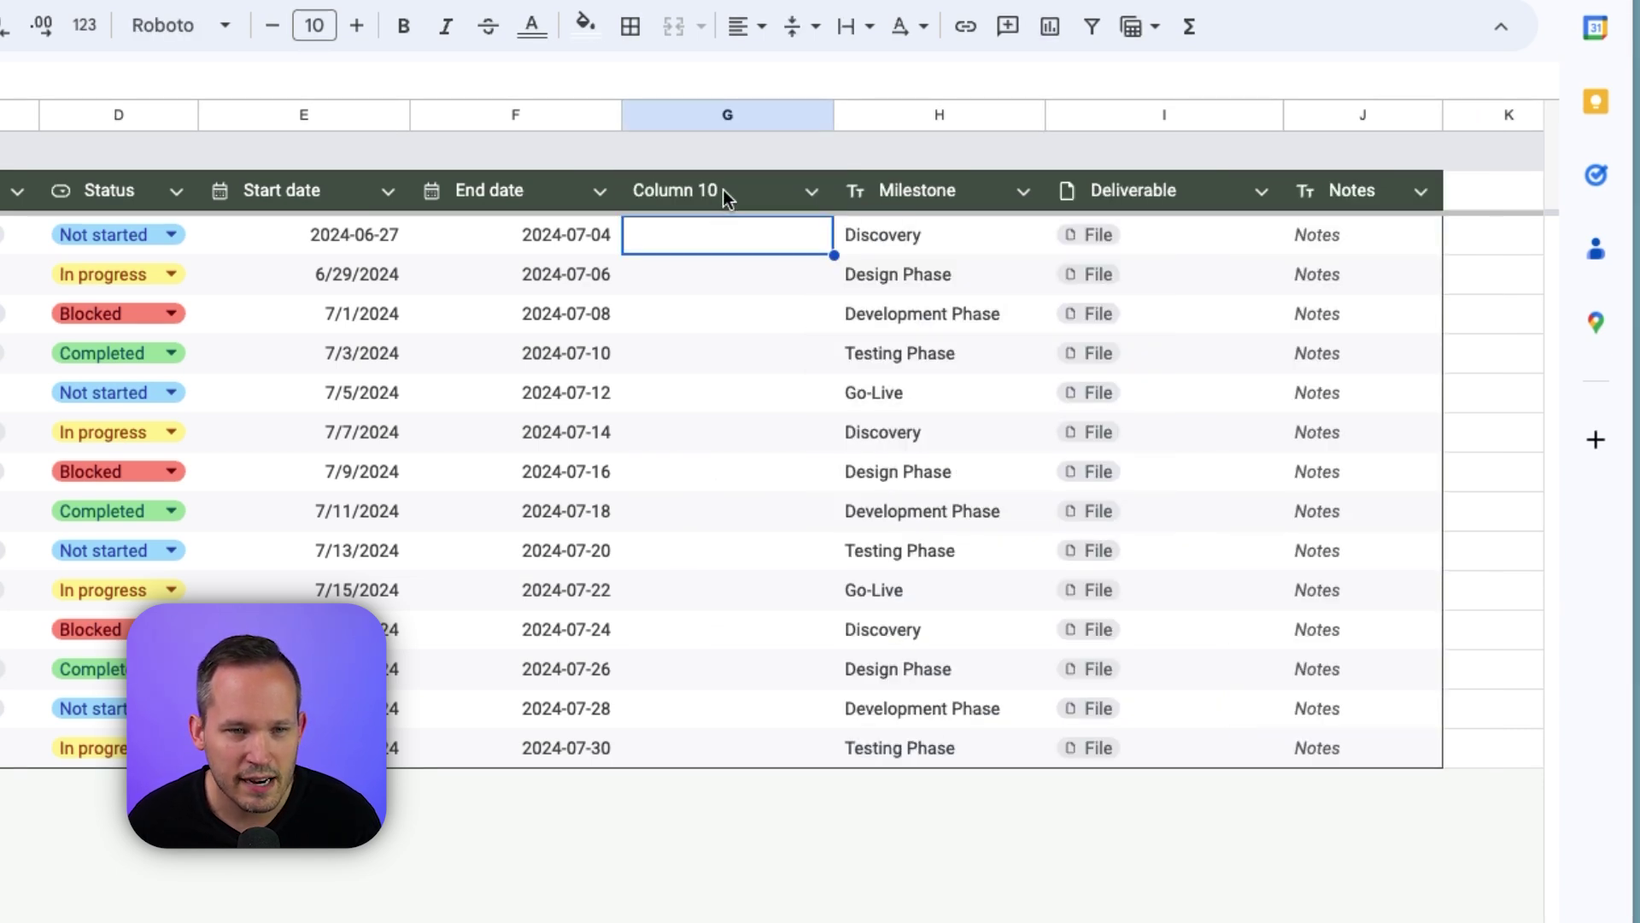
double_click(722, 188)
type("Days to Complete")
key("Return")
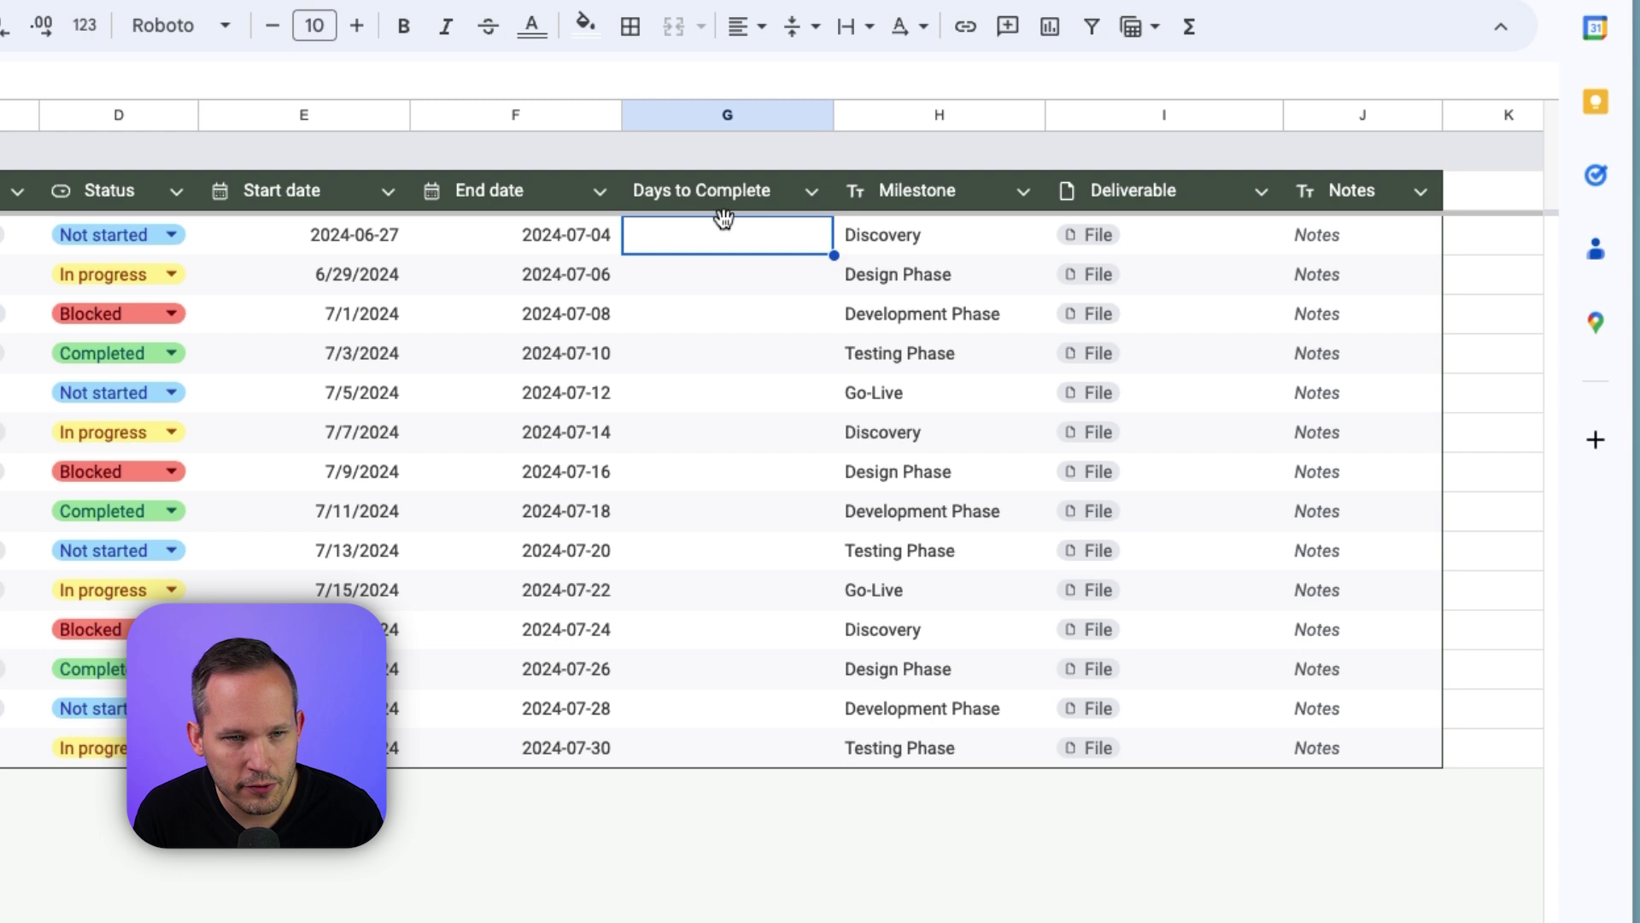
type("=ARR")
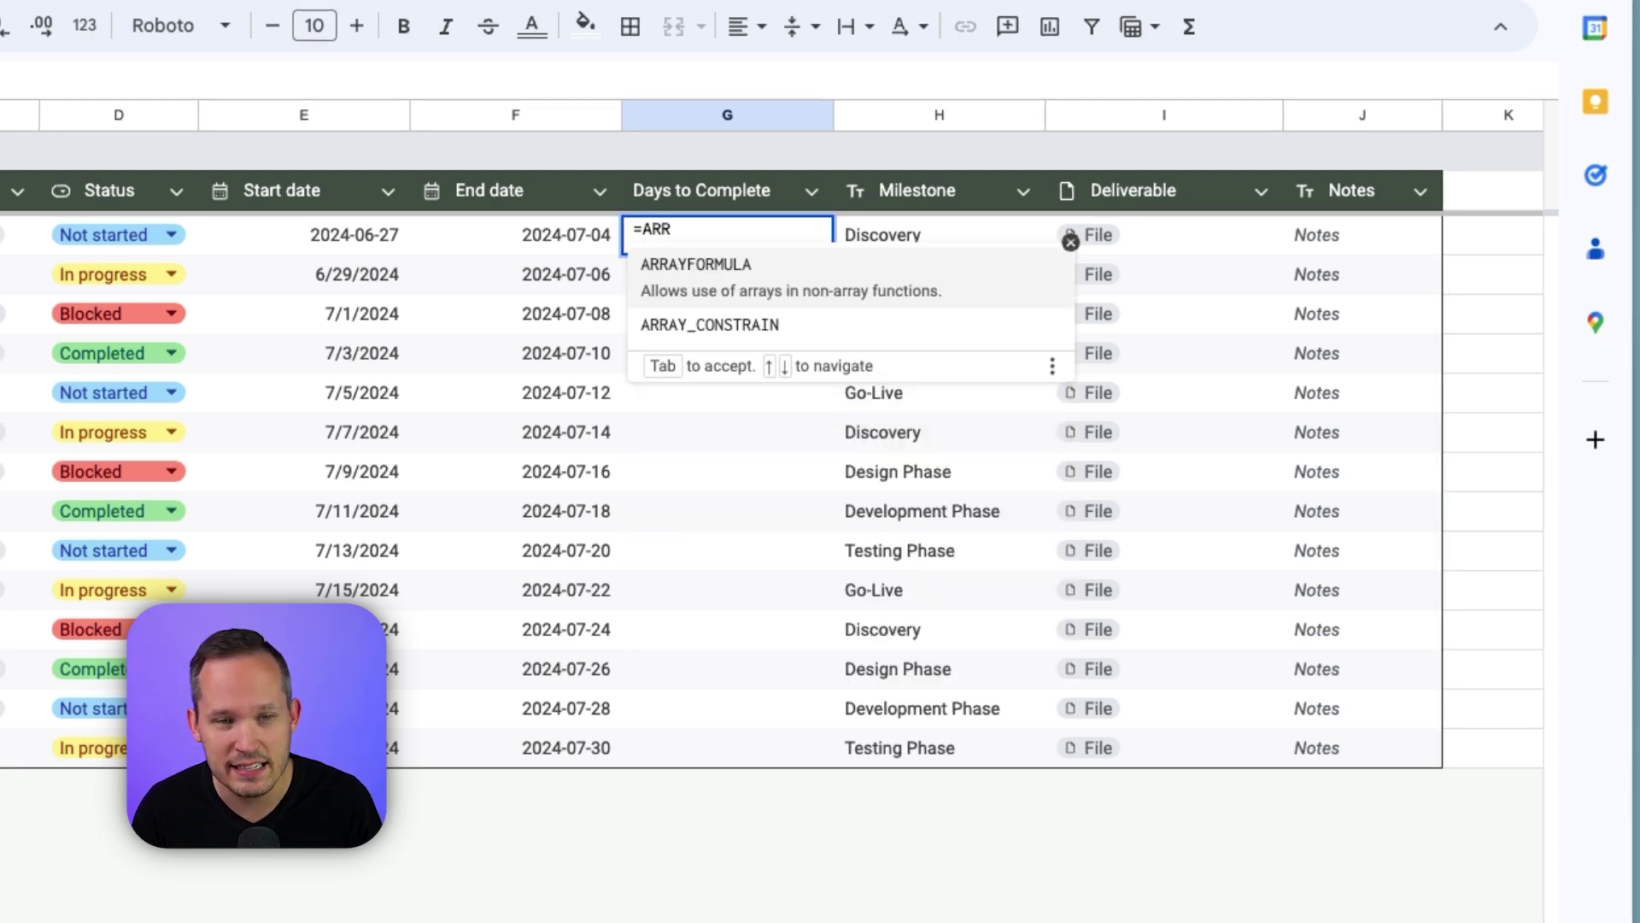
key("Tab")
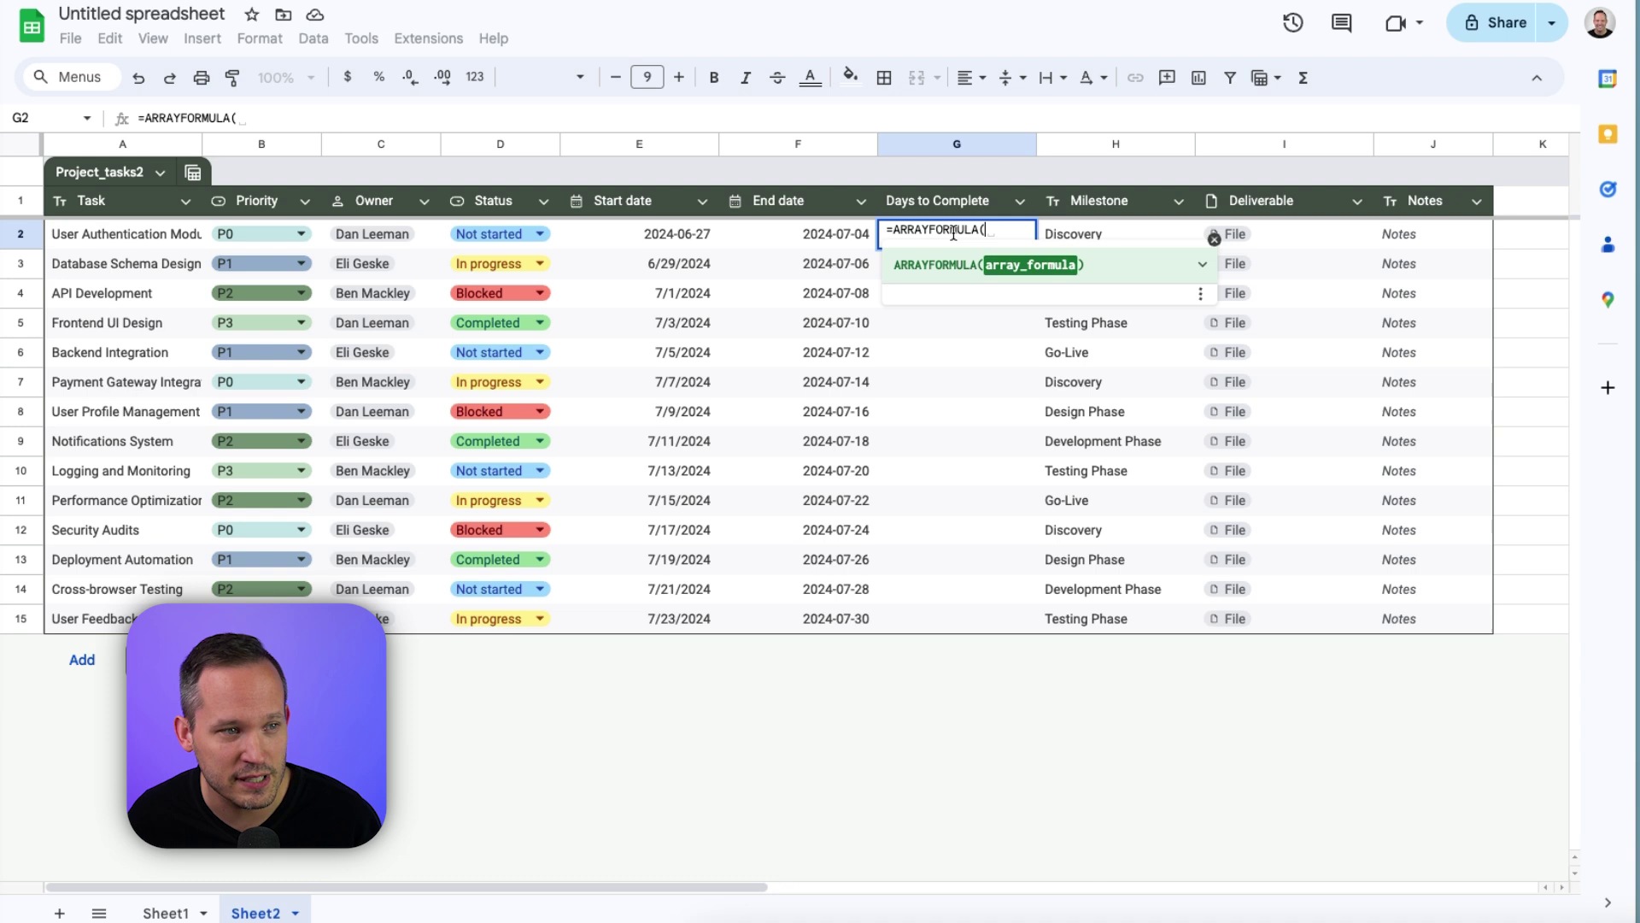
- Rename the table from Project_tasks2 to Tasks
left_click(117, 175)
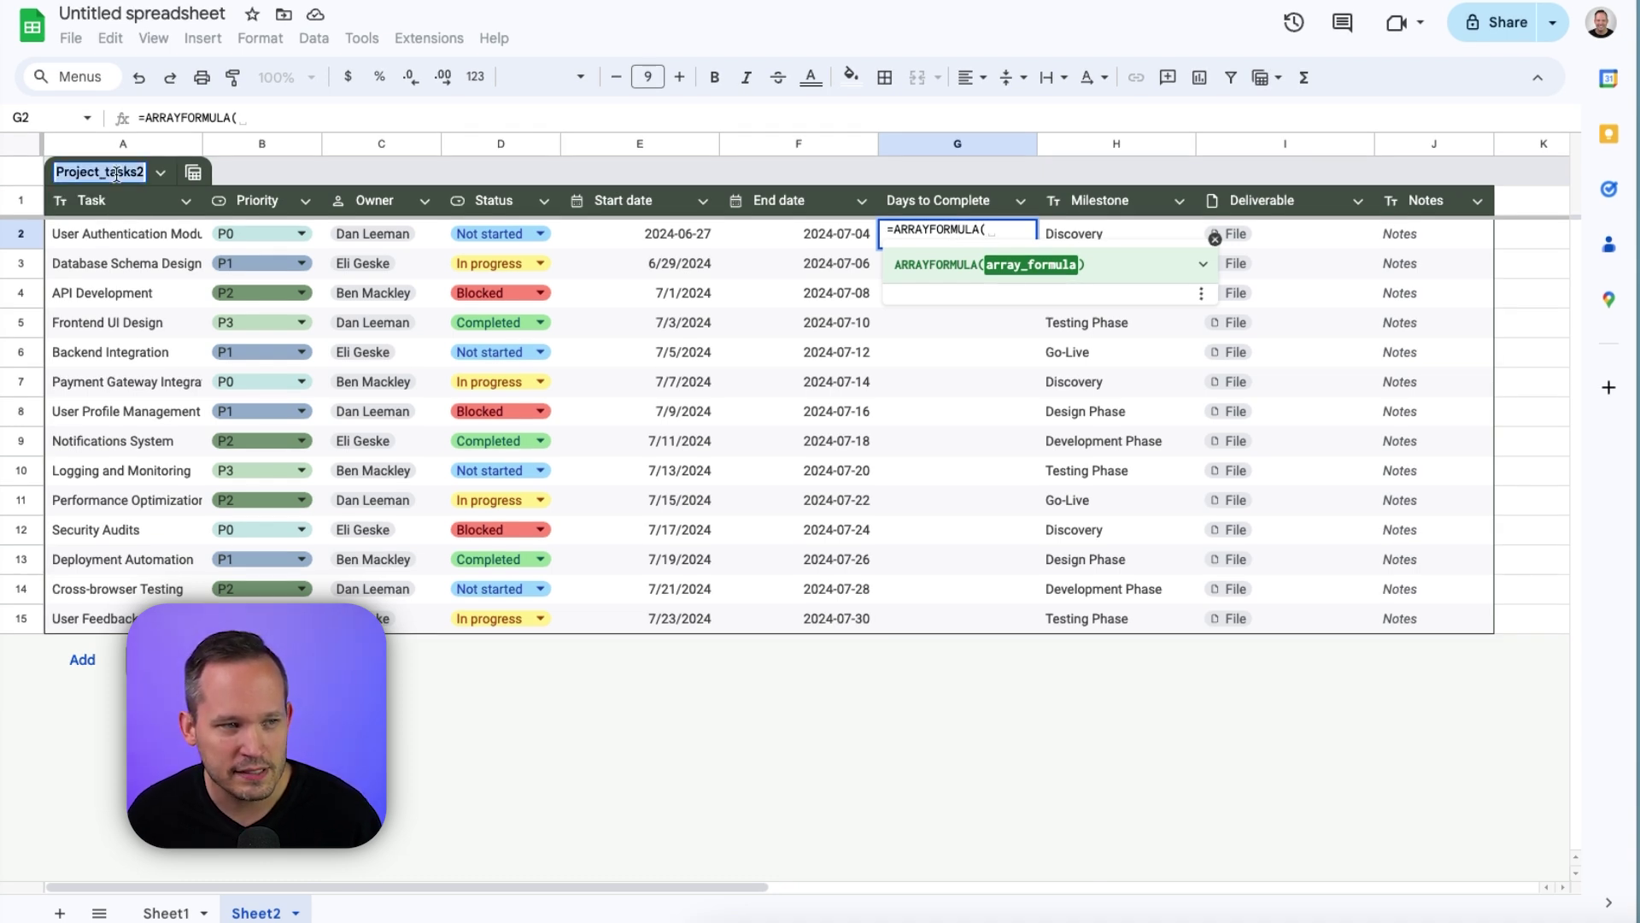
type("Tasks")
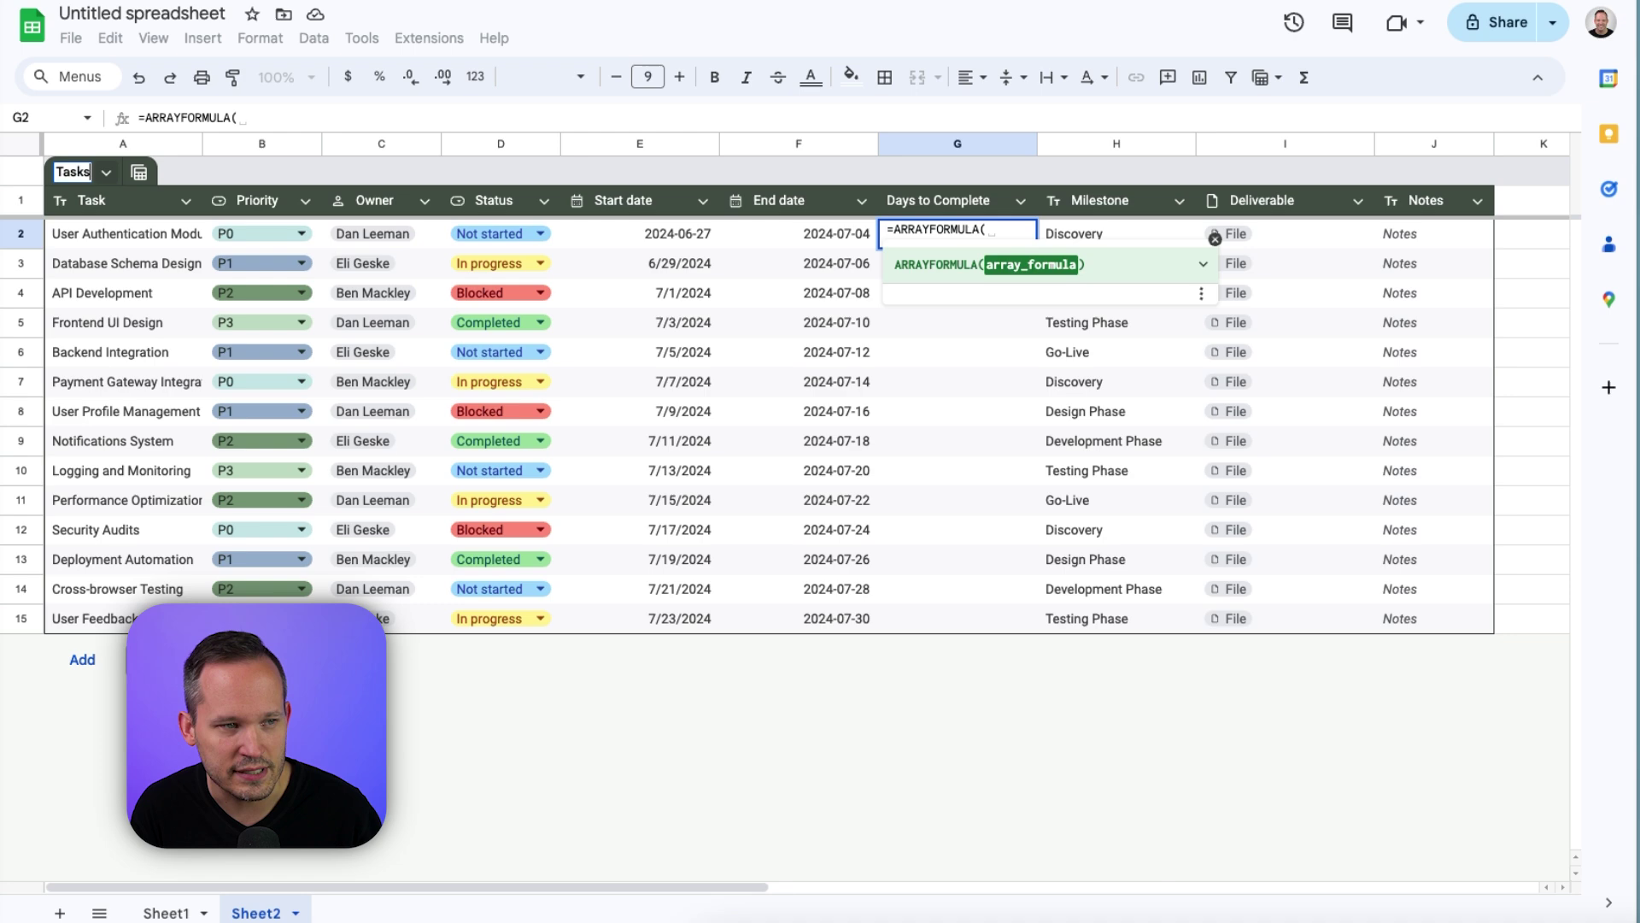
key("Return")
- Complete G2 as =ARRAYFORMULA(Tasks[End date]-Tasks[Start date])
type("Tas")
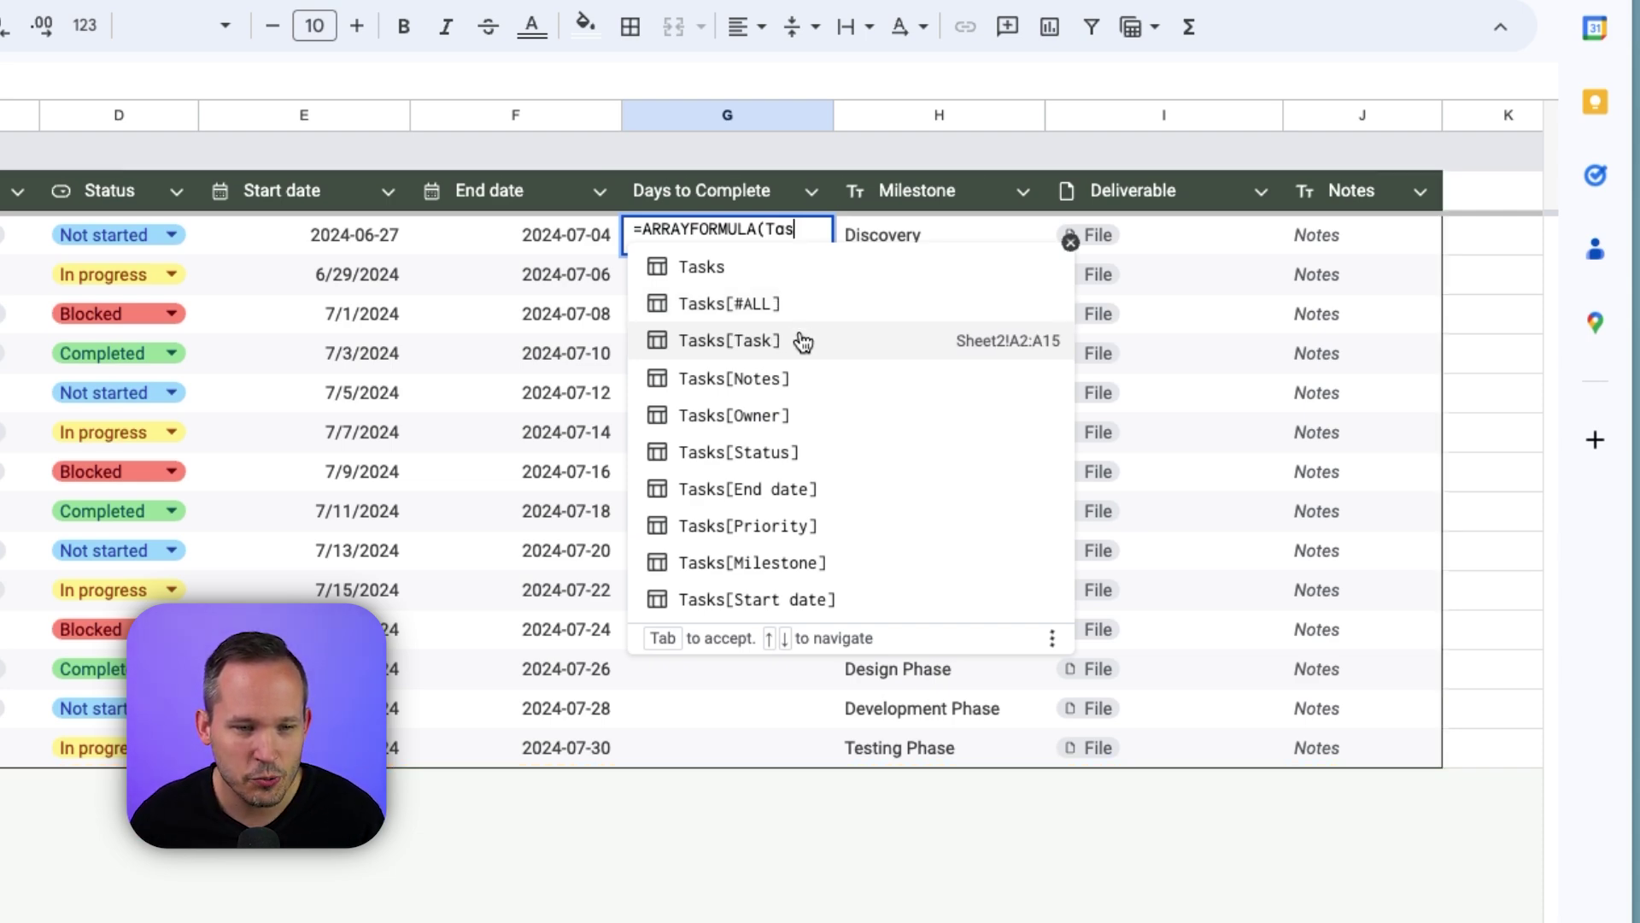
left_click(836, 489)
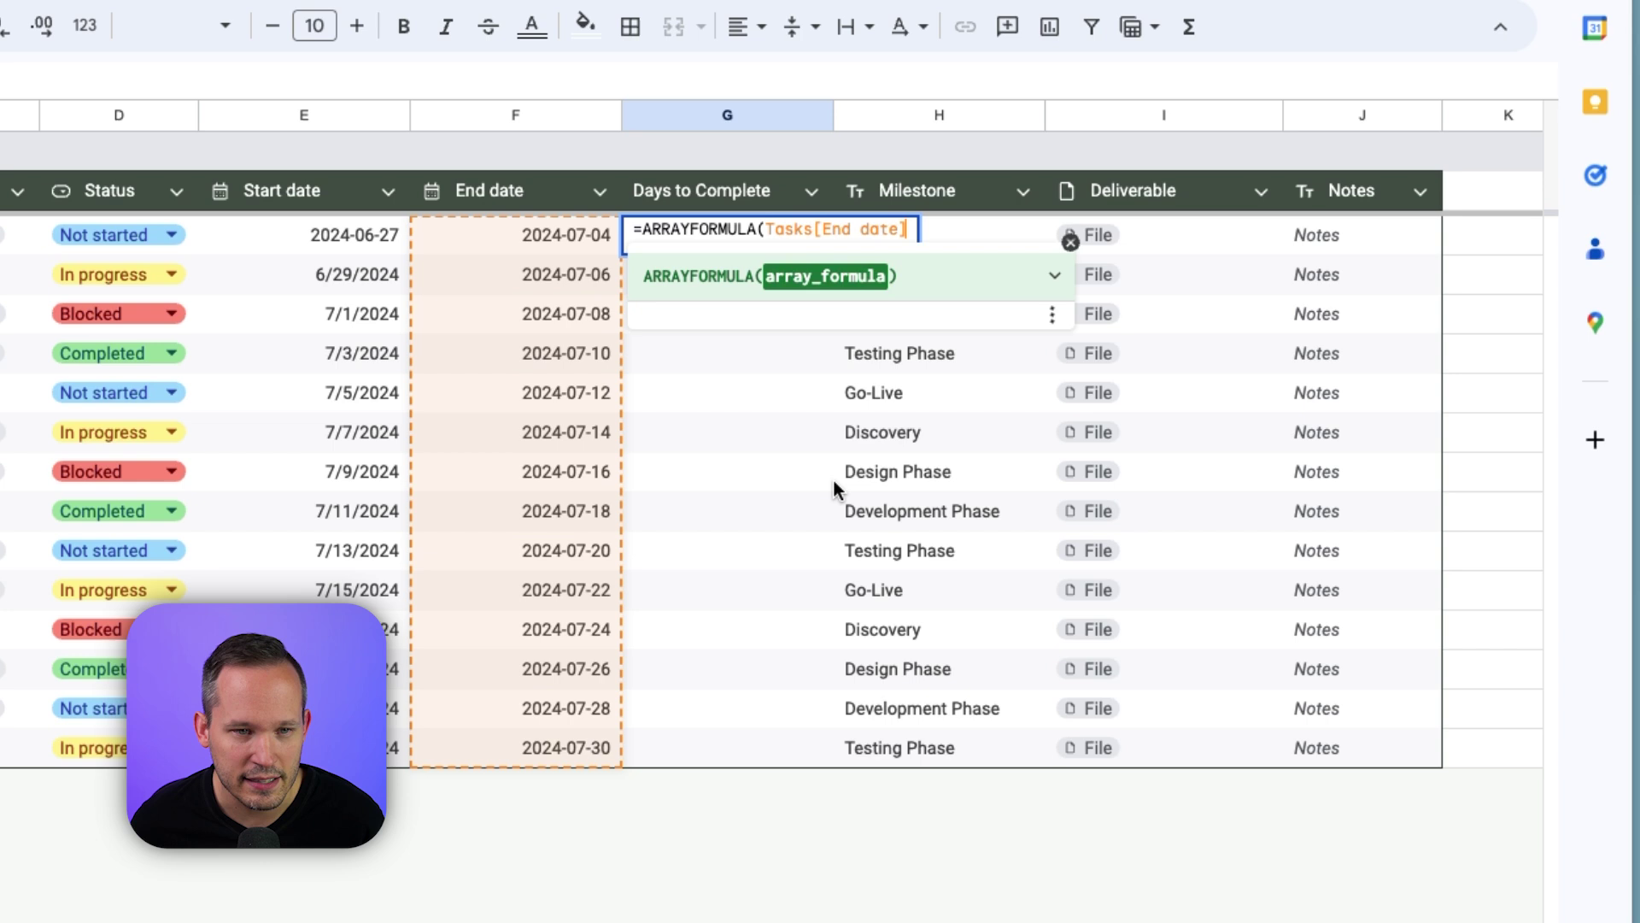
type("-")
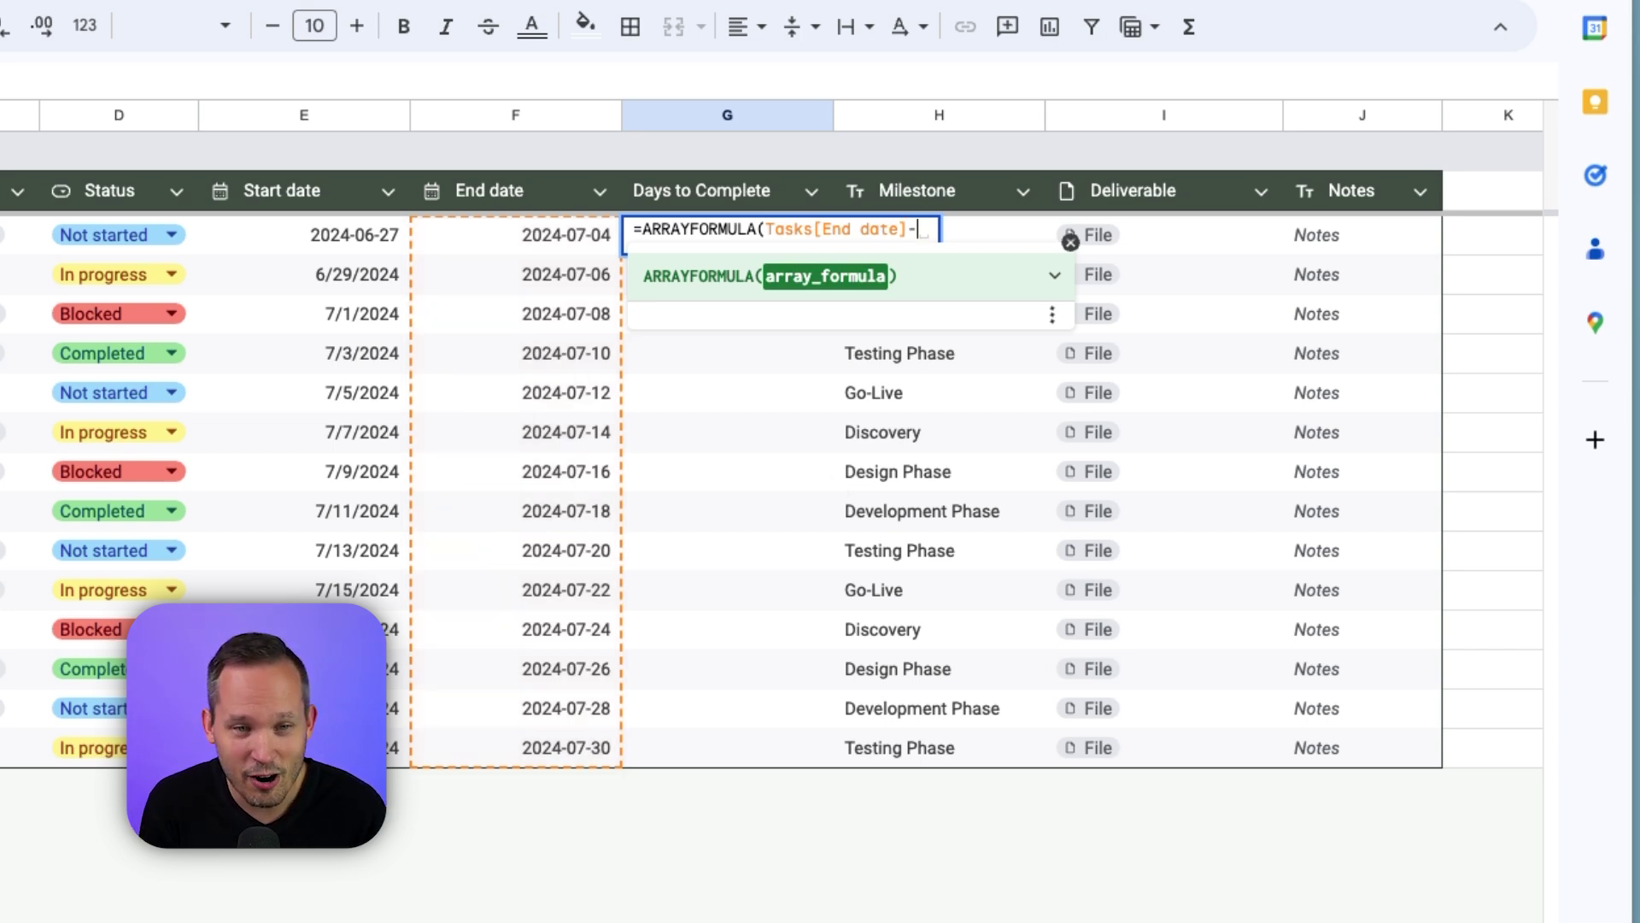
type("Std")
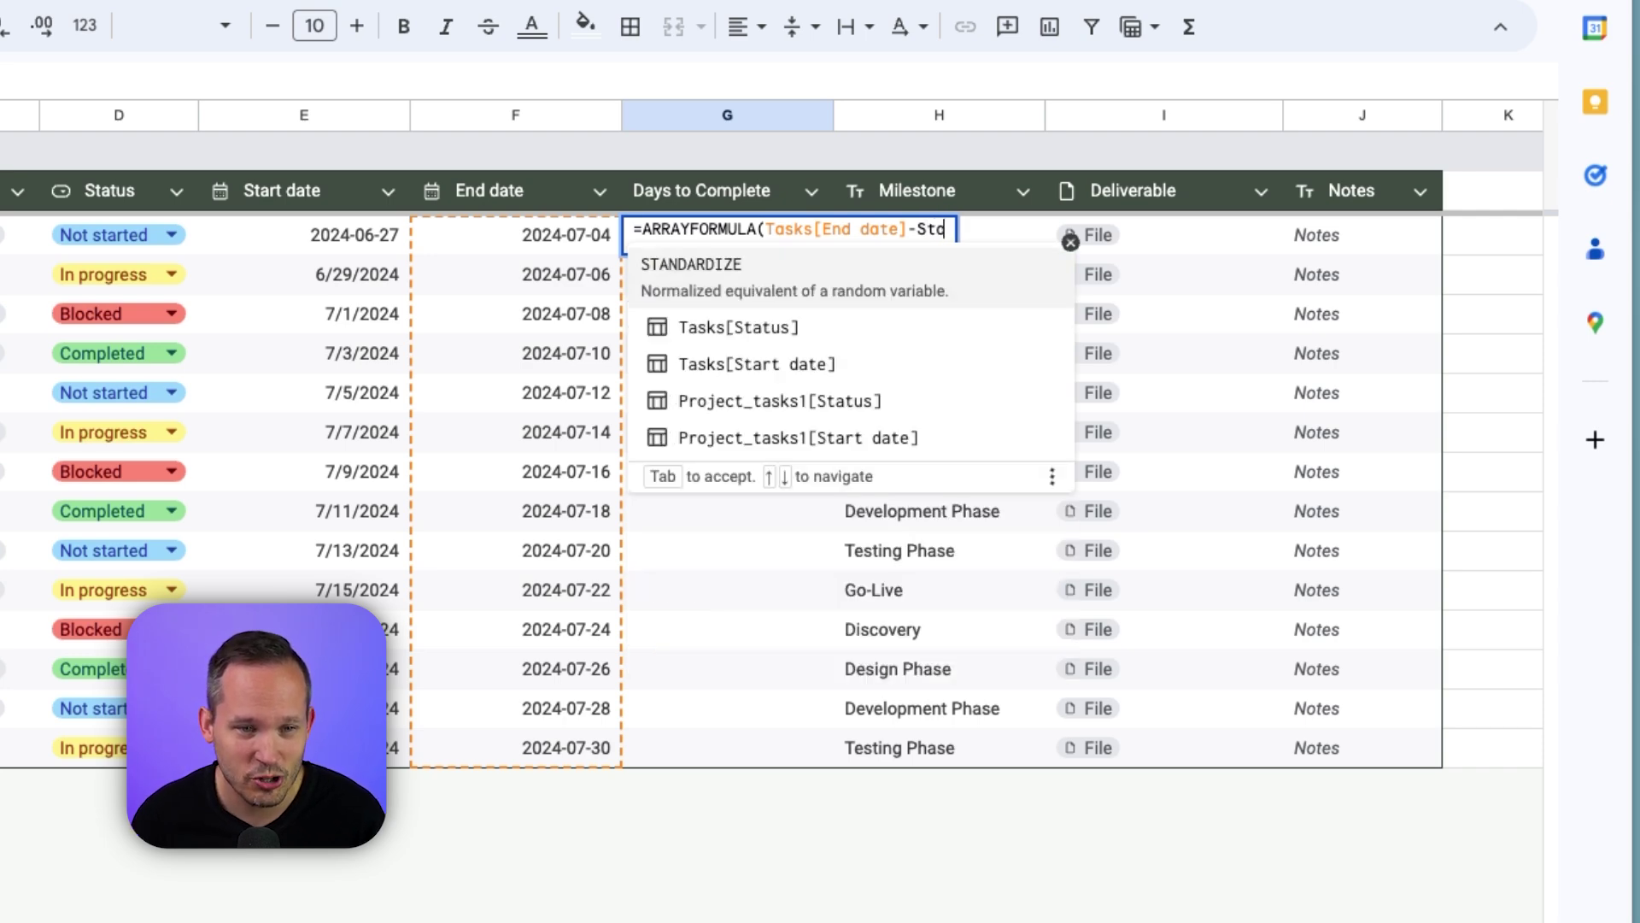
left_click(837, 341)
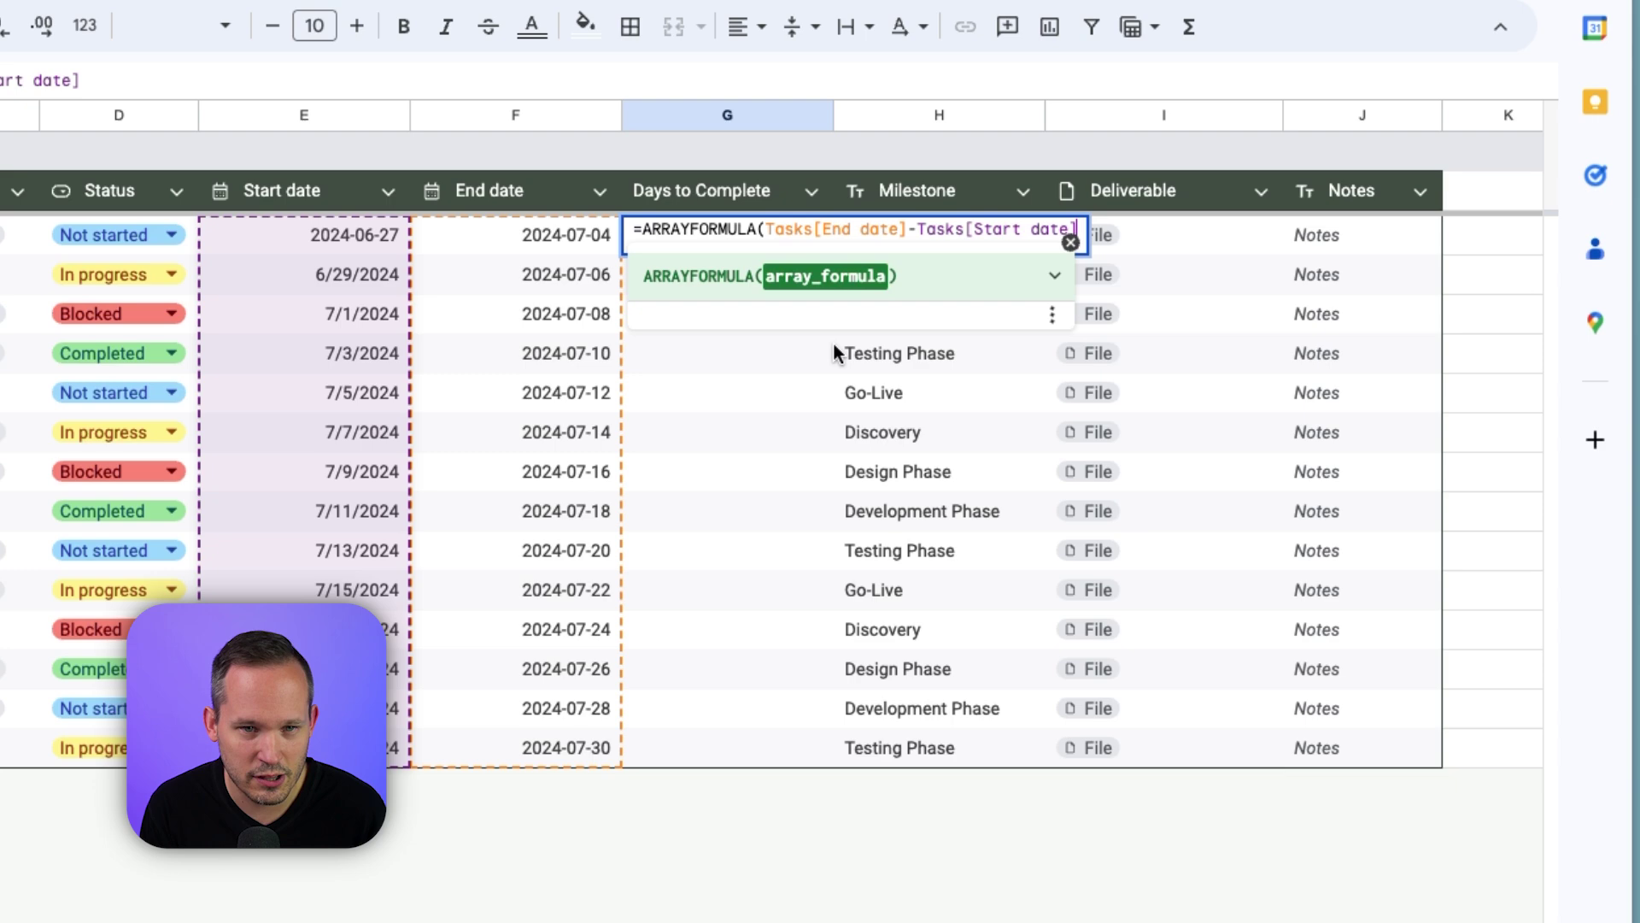
type(")")
key("Return")
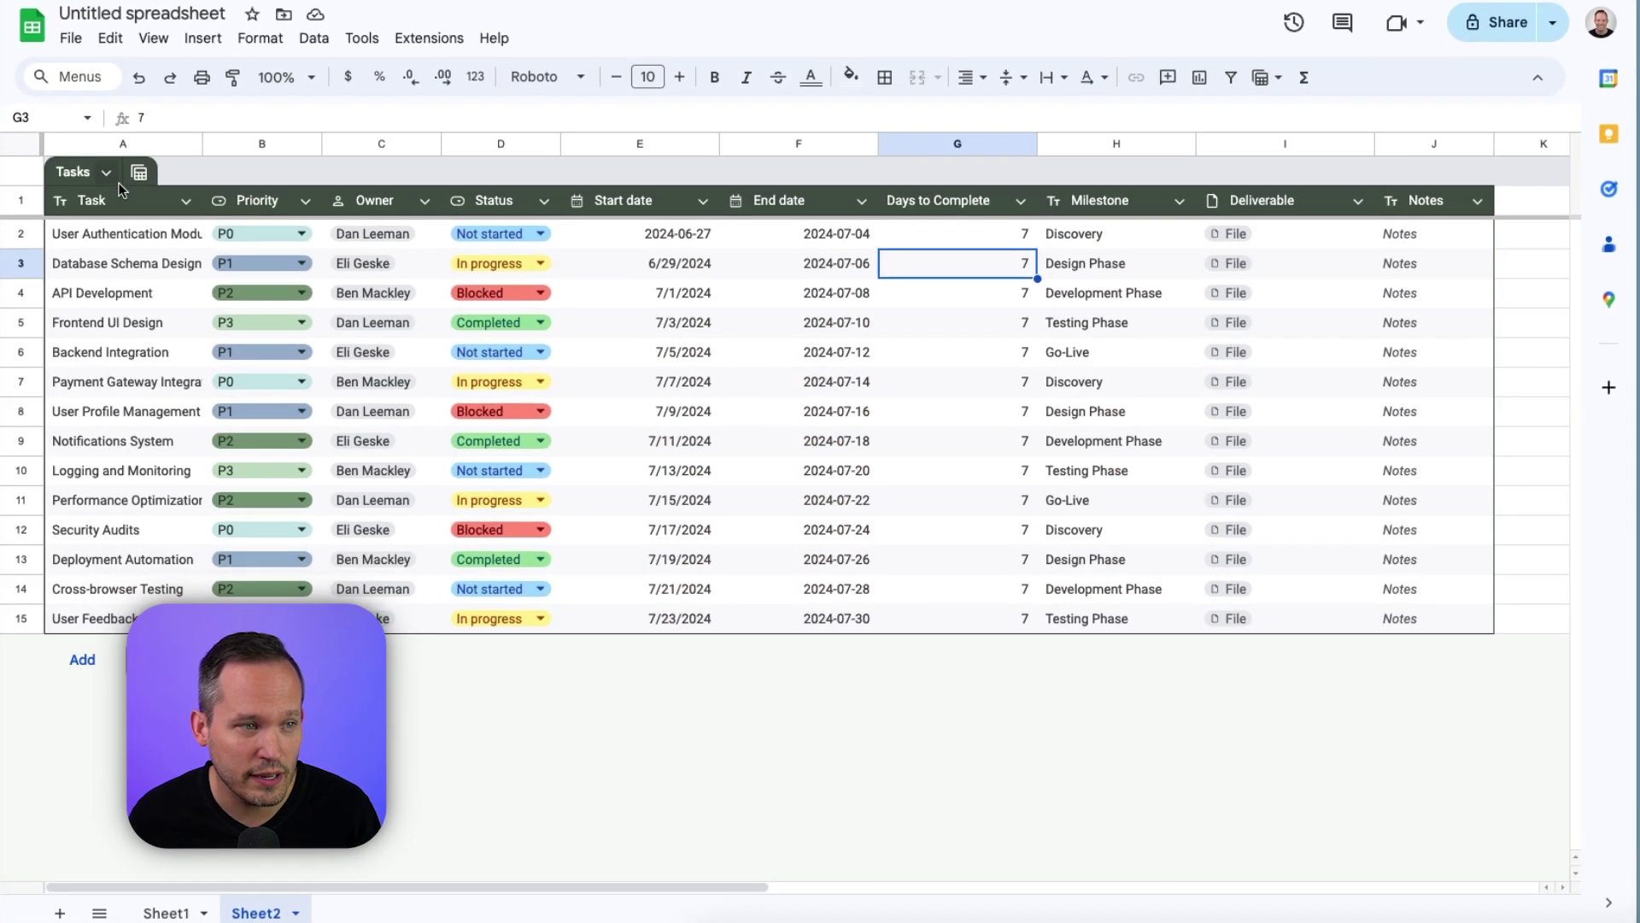
- Open the Tasks table menu and inspect the Owner cell and Start date cells E2, E3
left_click(106, 174)
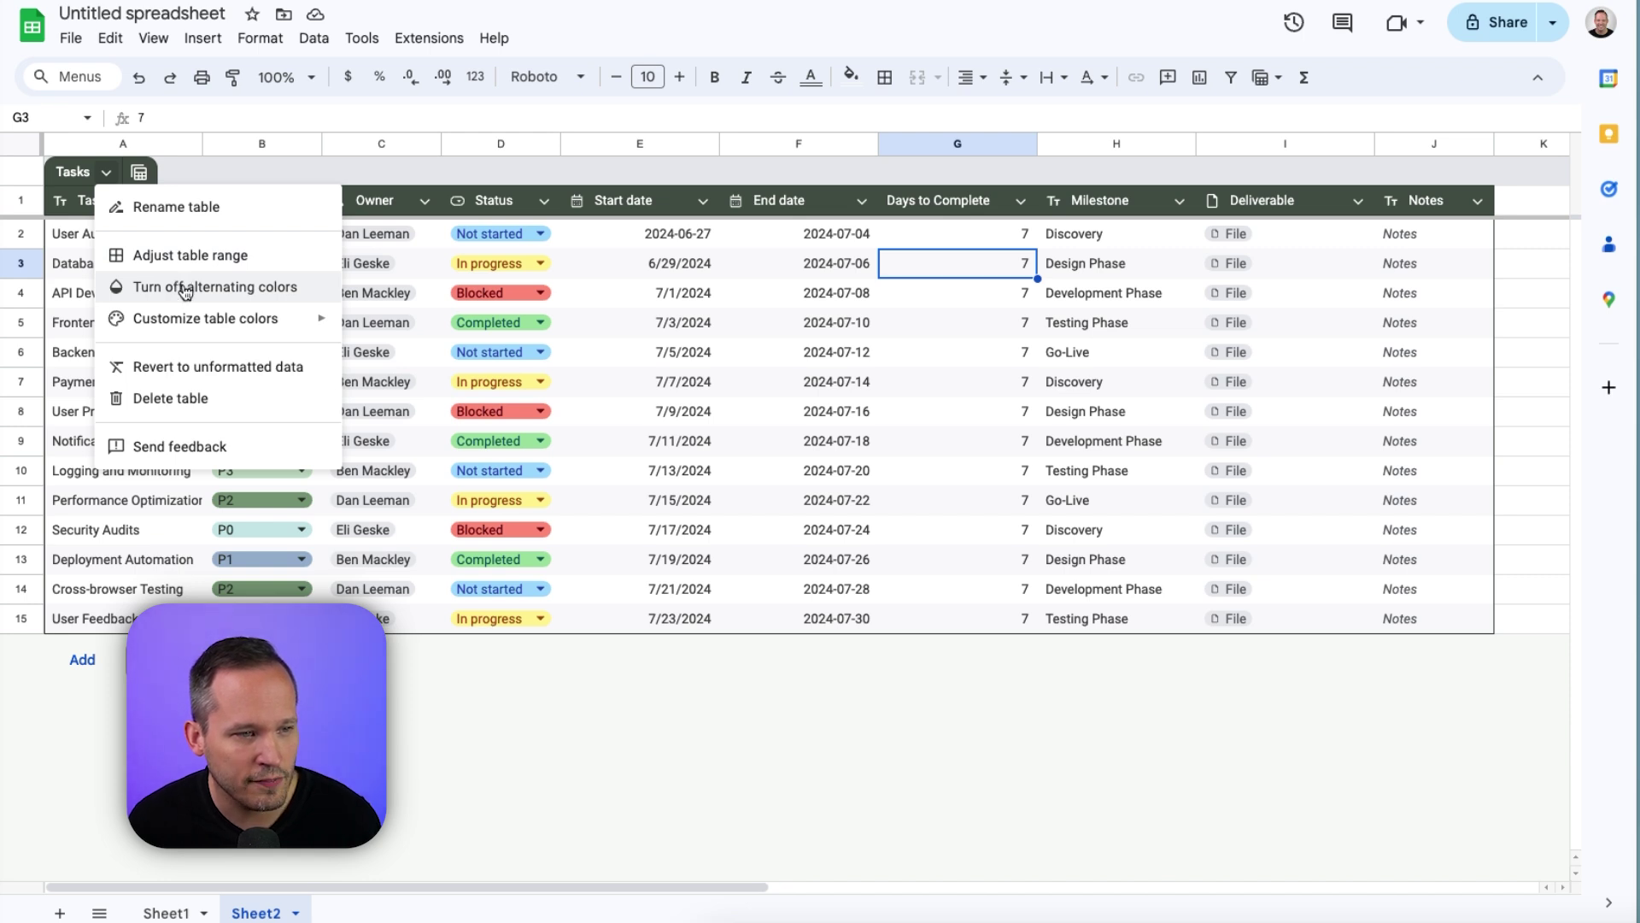
left_click(413, 295)
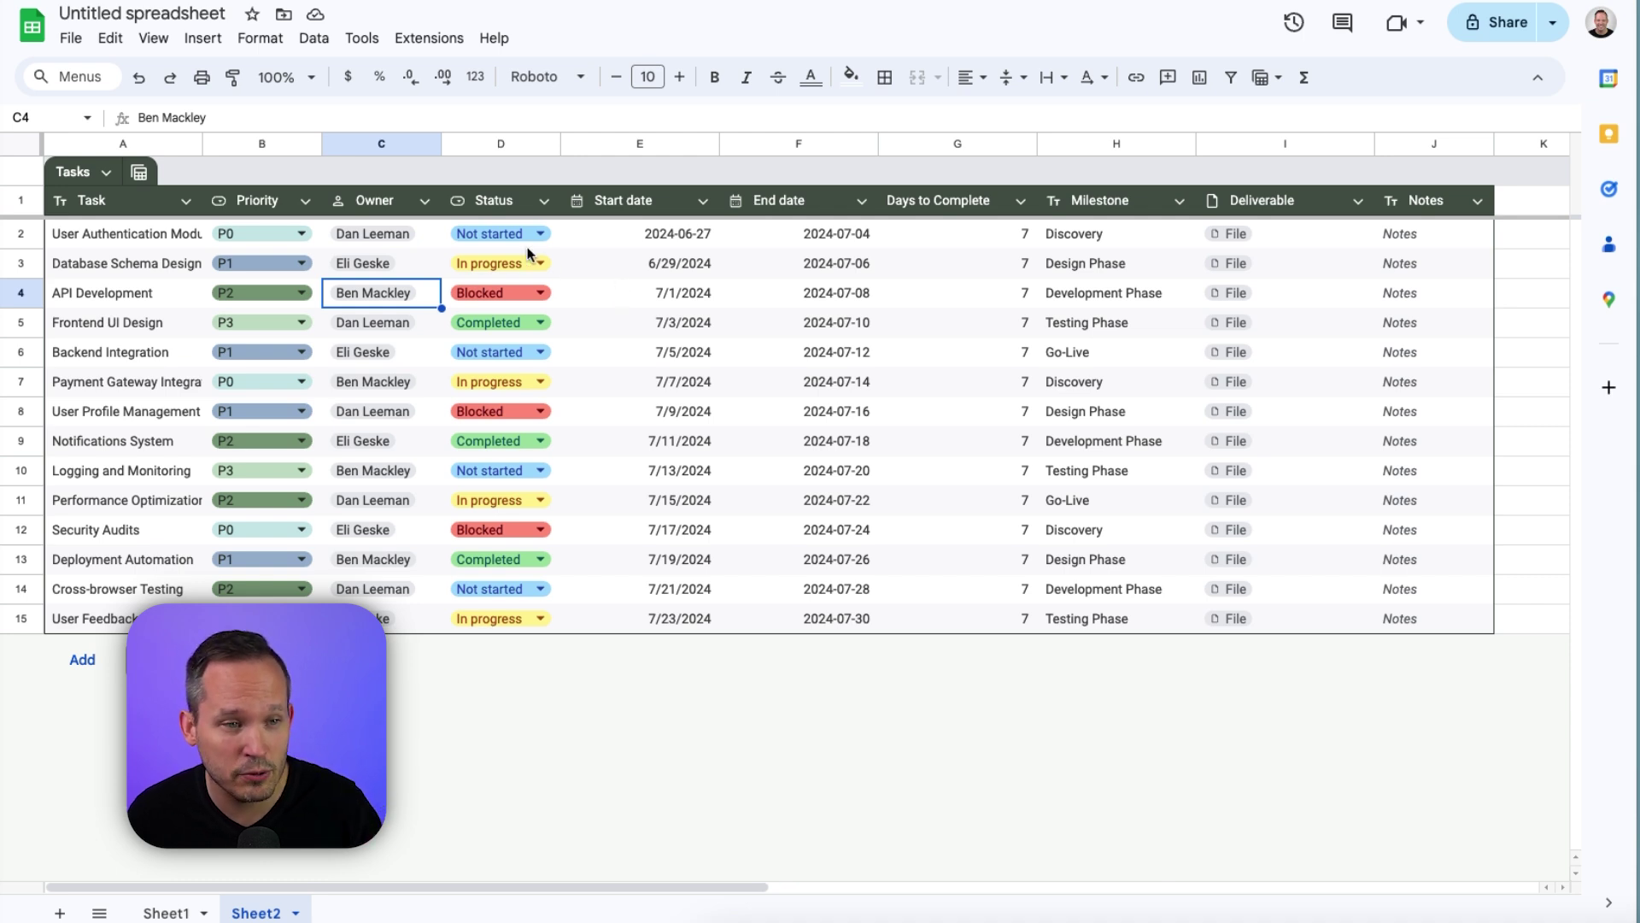
left_click(581, 242)
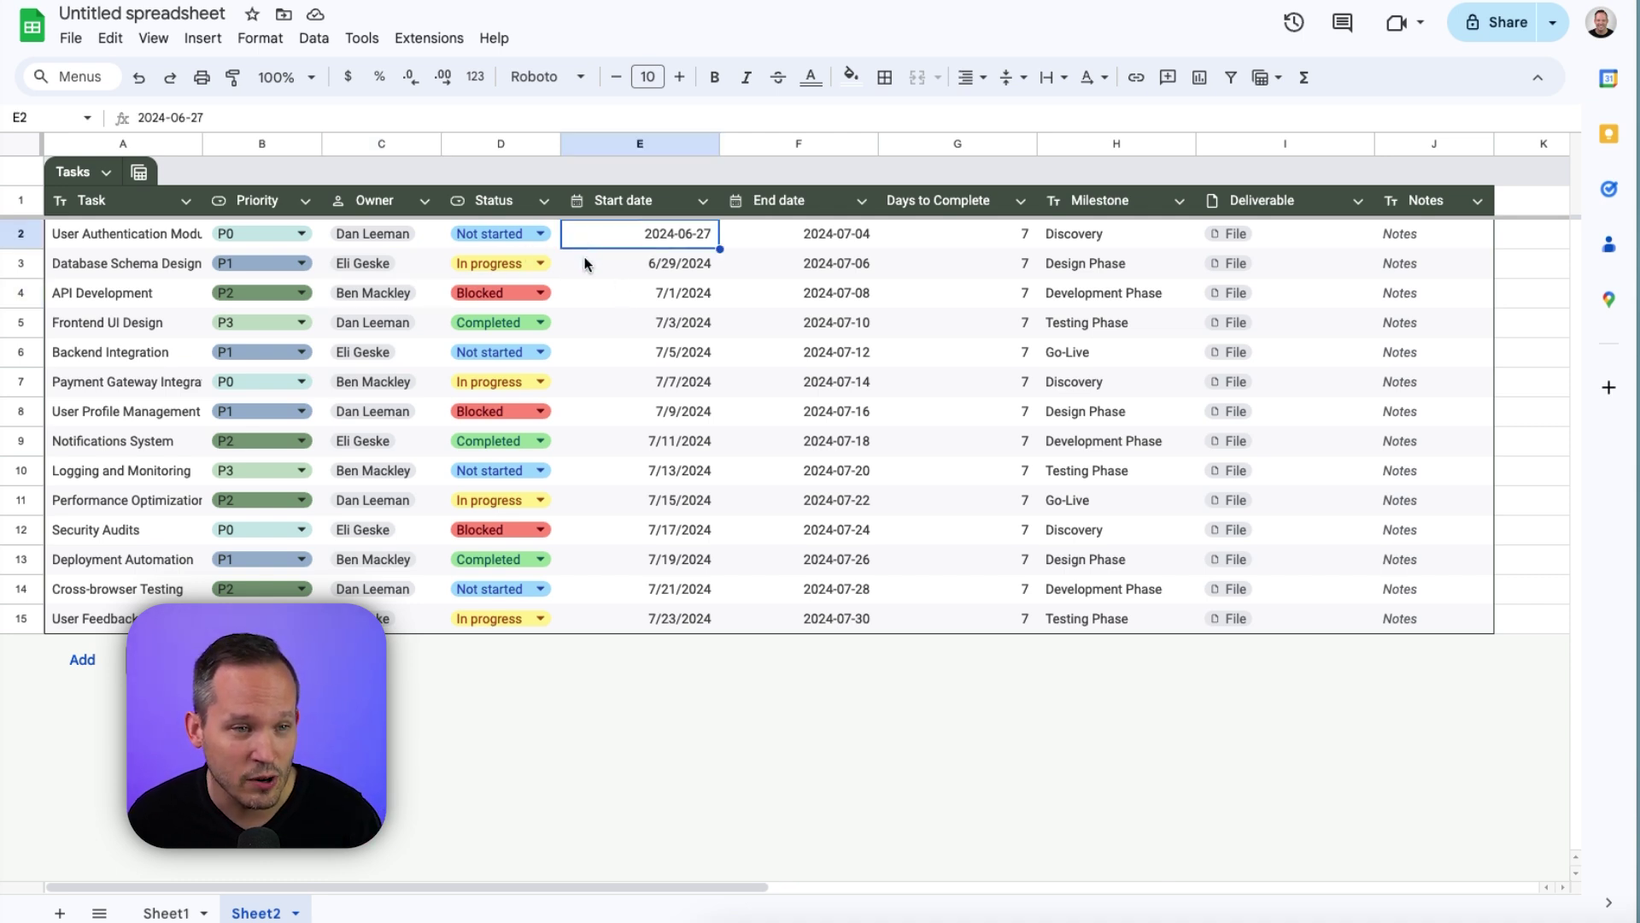
left_click(584, 263)
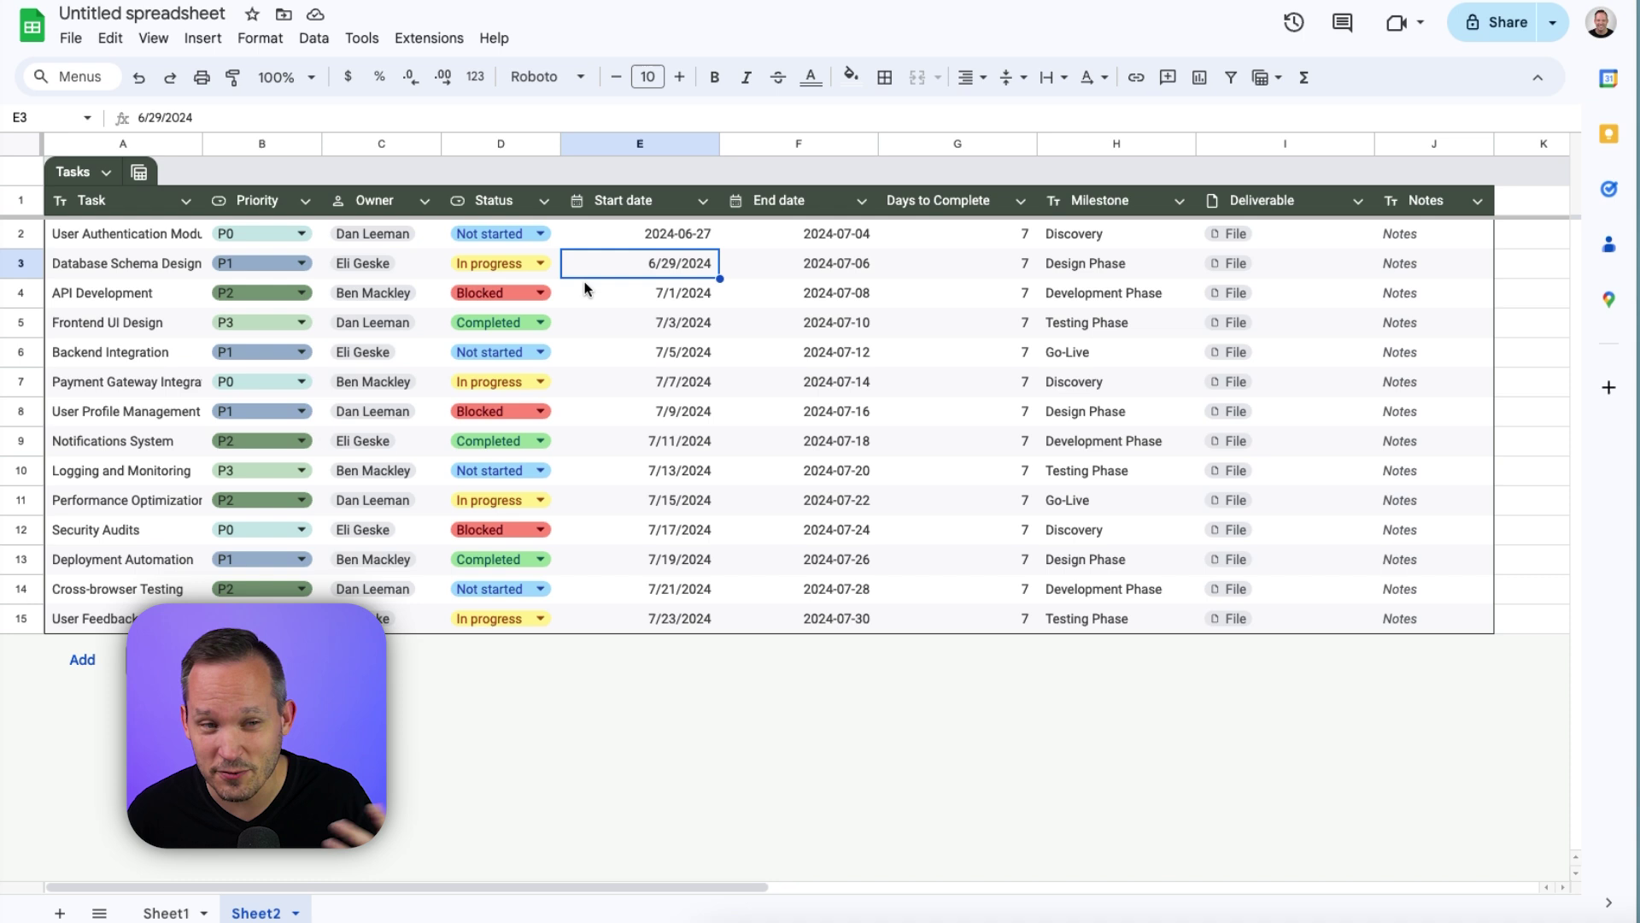
- Change the Tasks table colours to the blue swatch
left_click(107, 174)
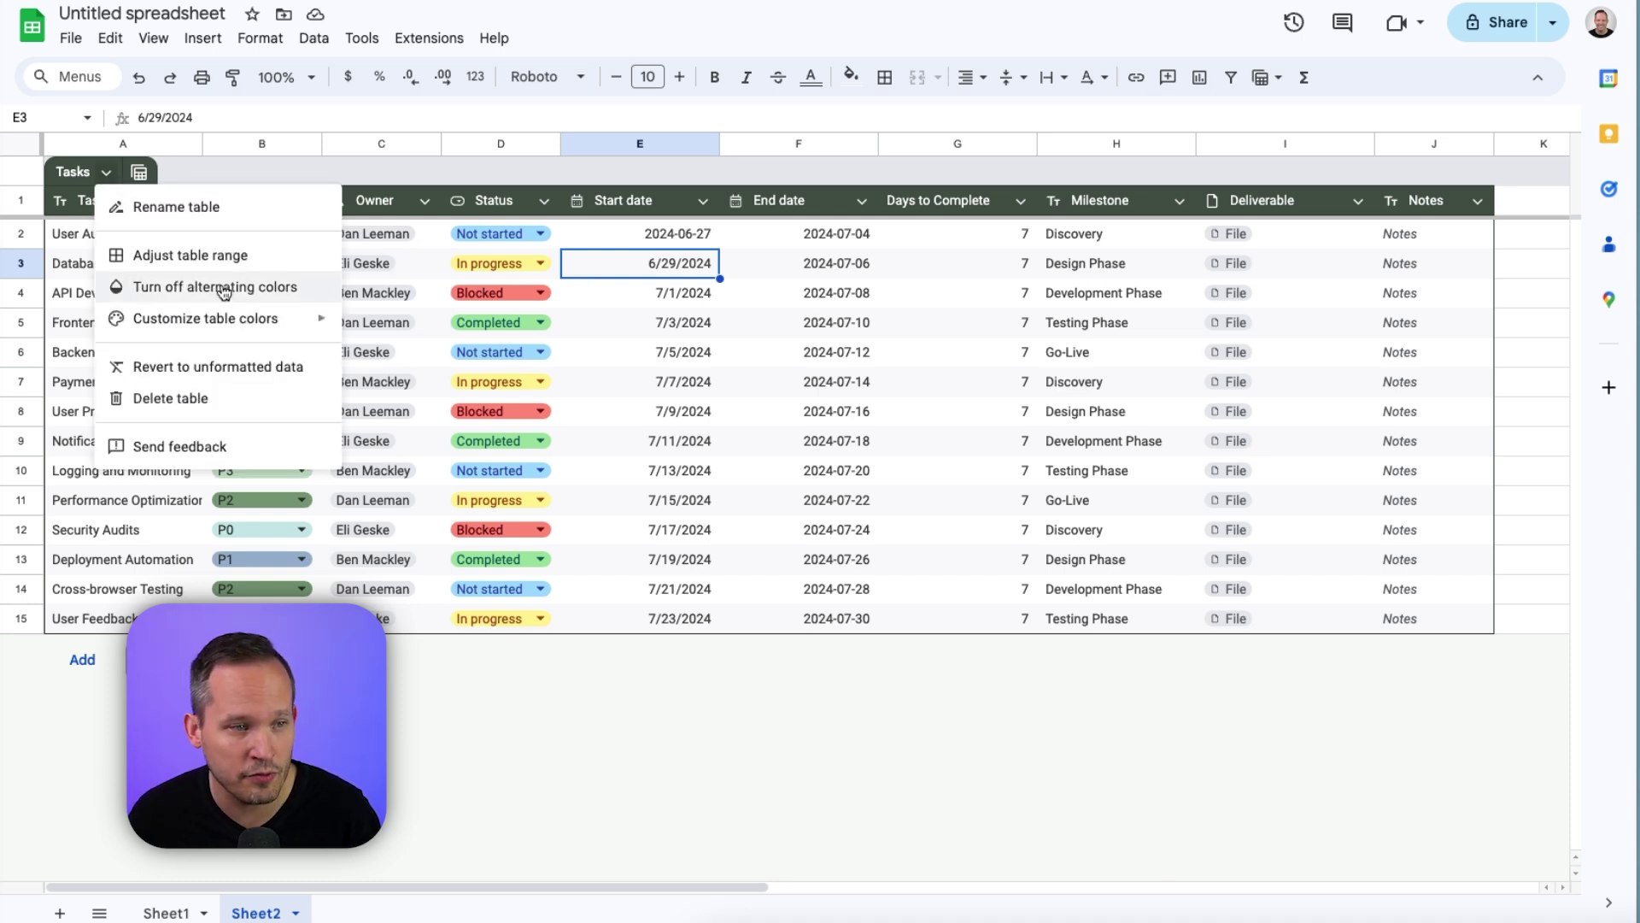
mouse_move(230, 313)
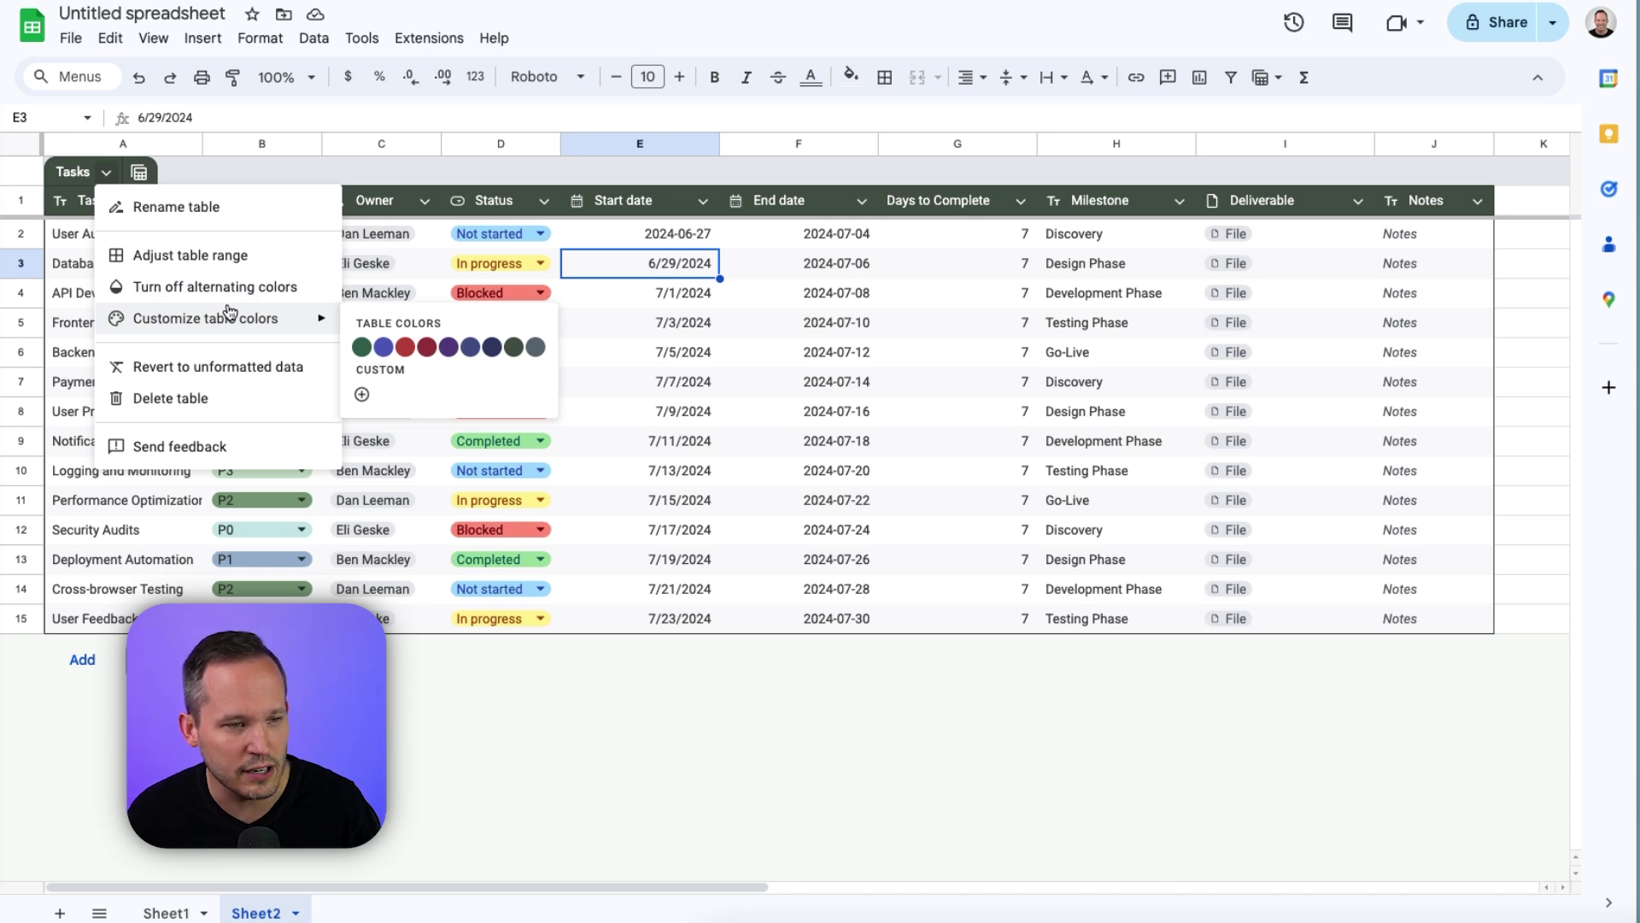
left_click(384, 347)
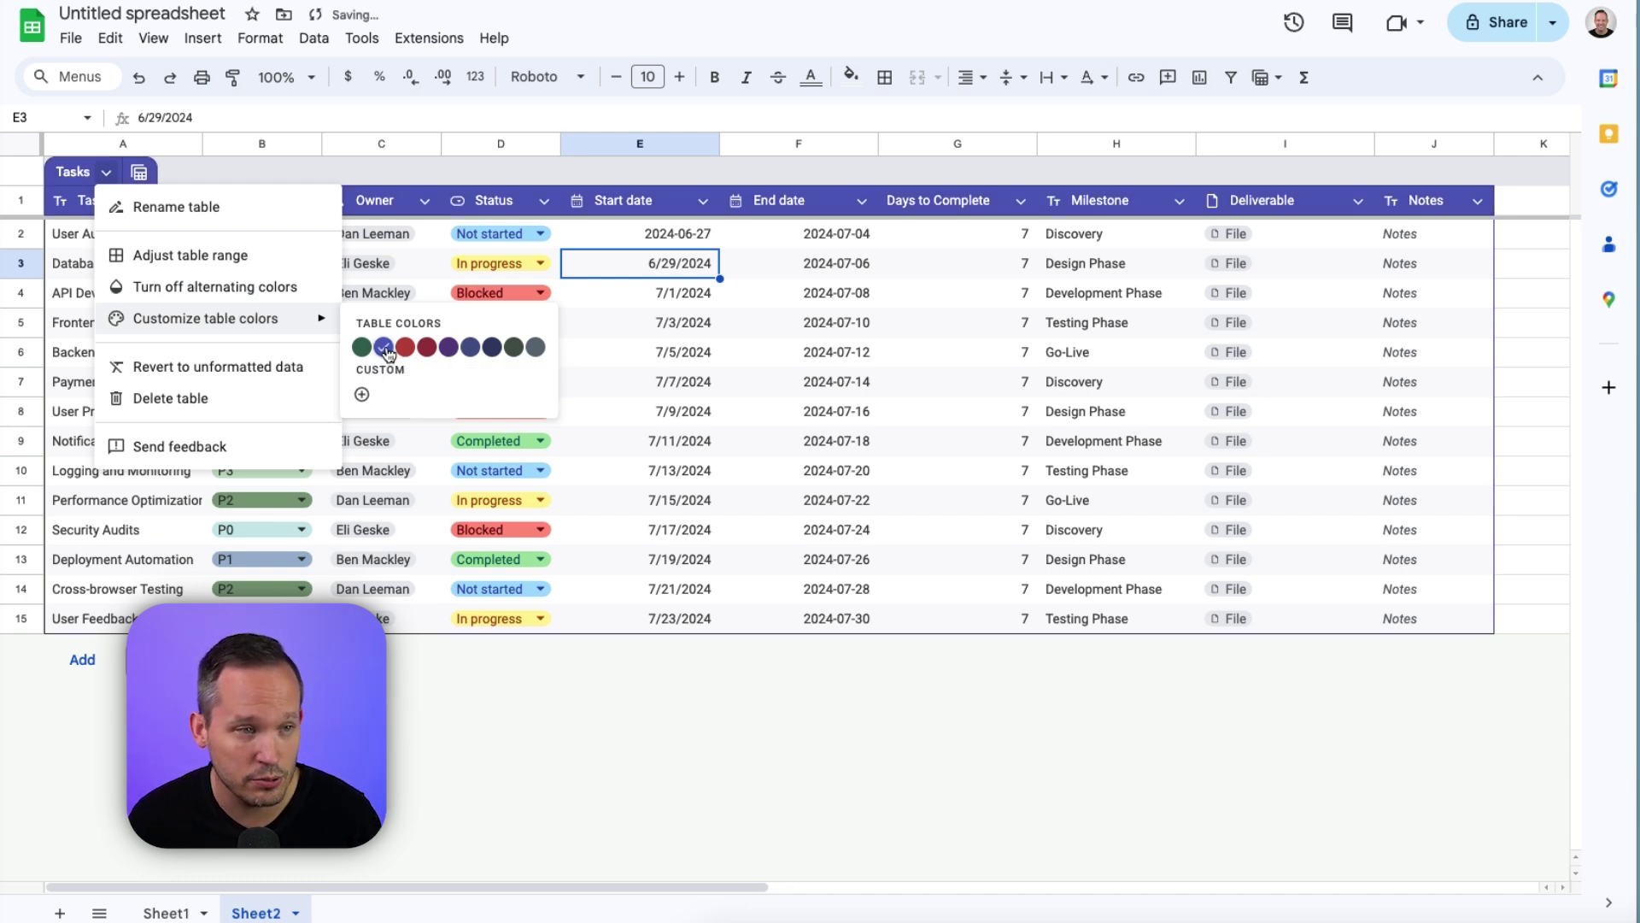
left_click(261, 367)
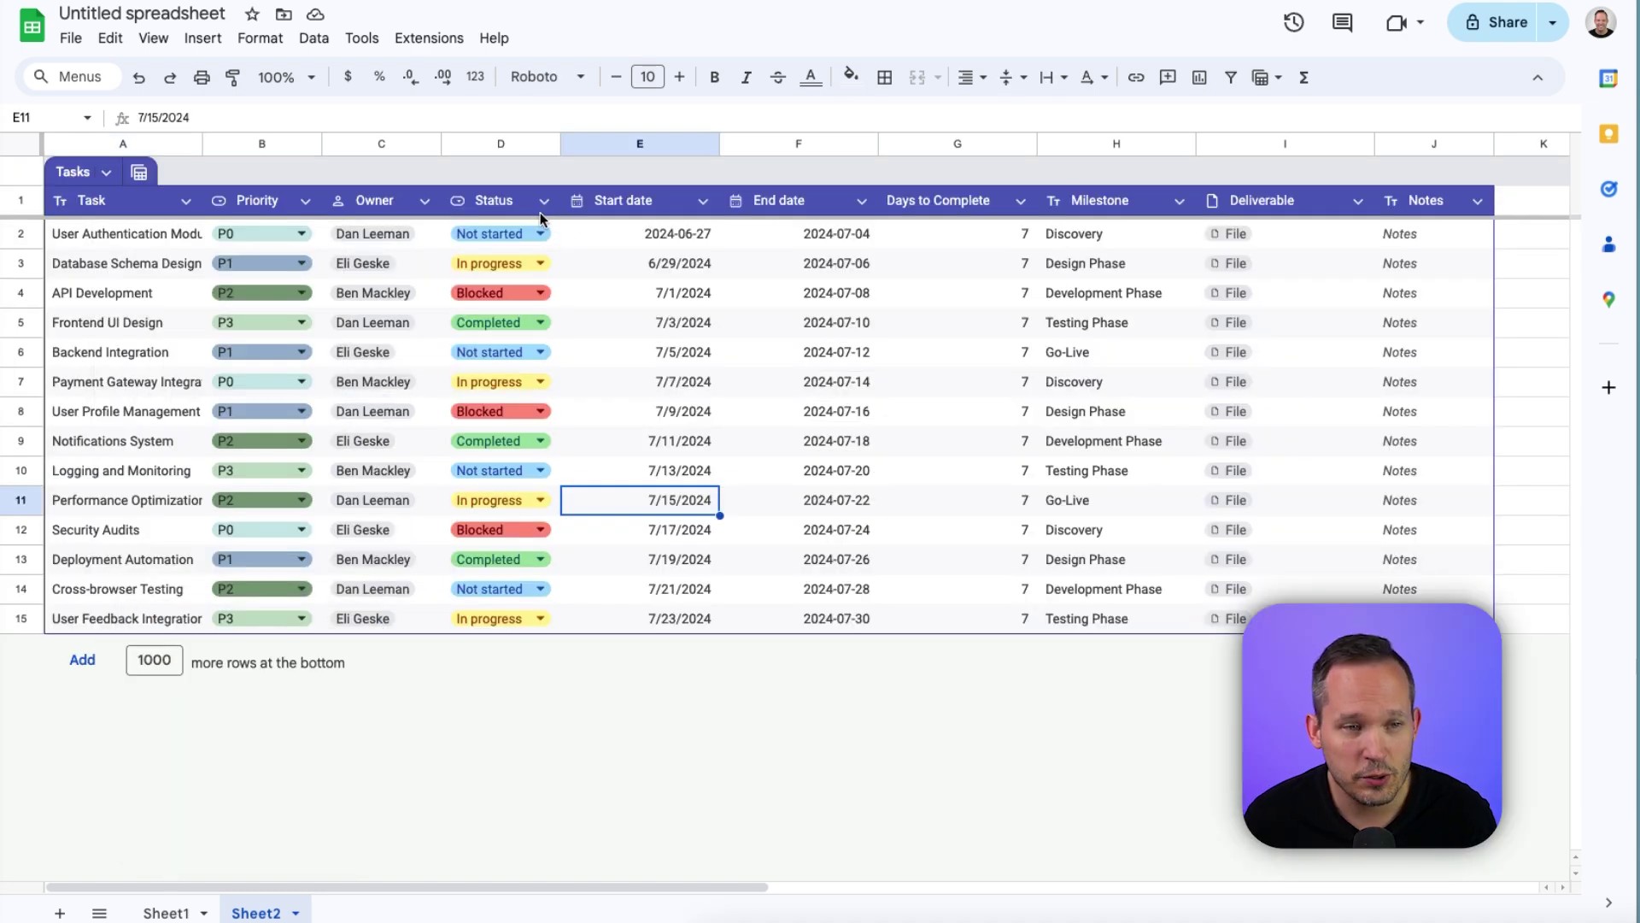
- Create a temporary group-by view grouping the Tasks rows by Owner
left_click(543, 202)
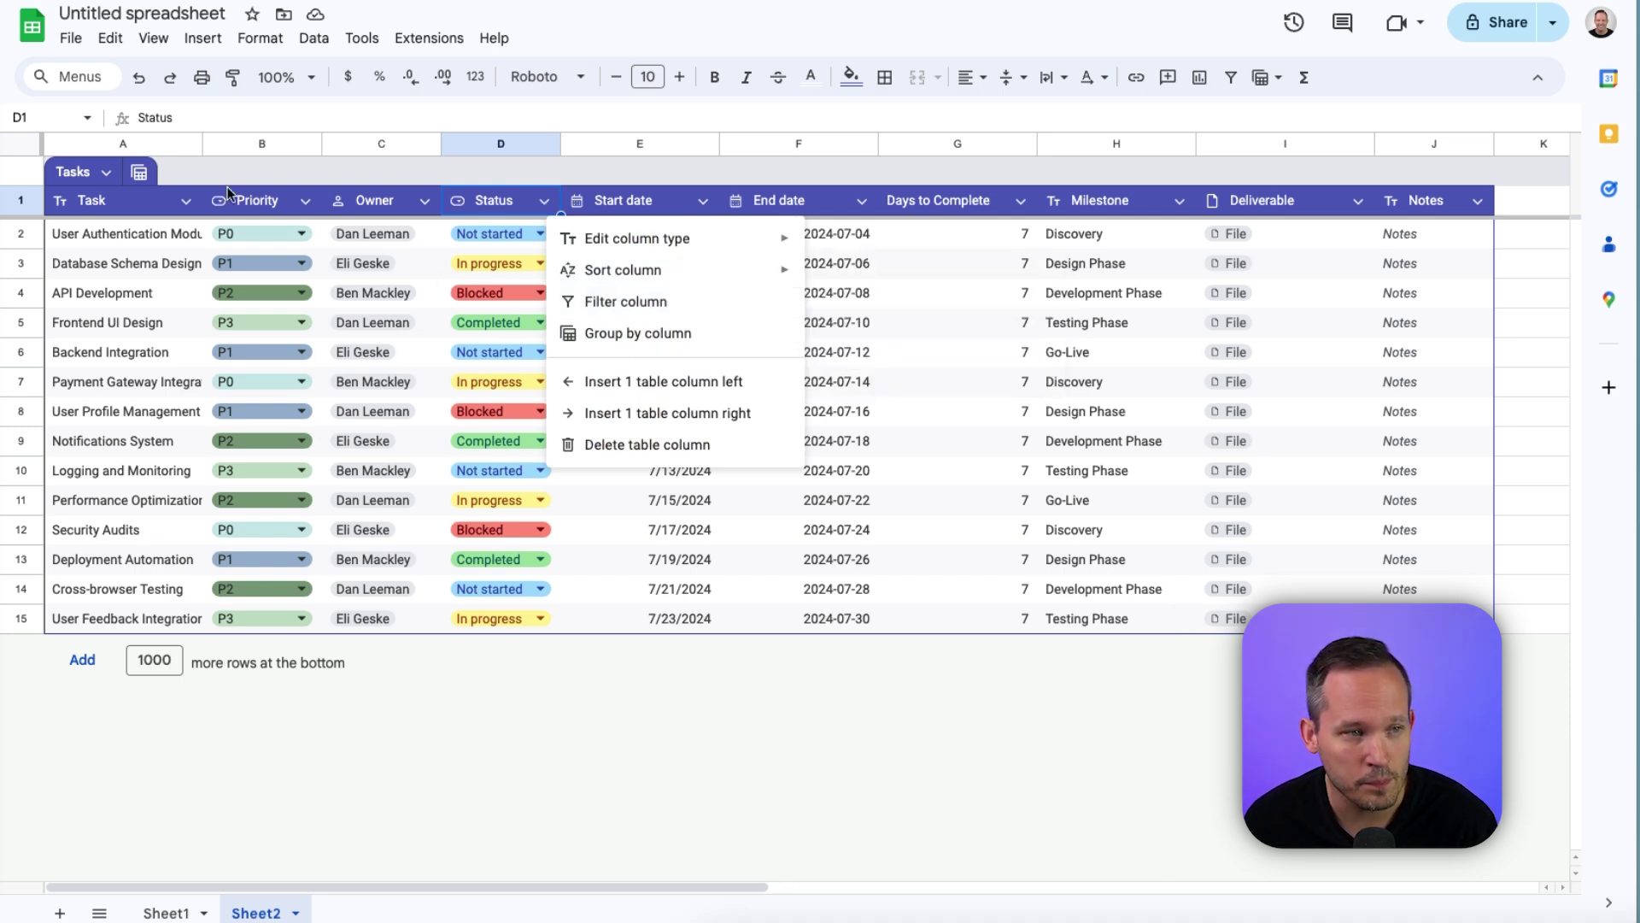
left_click(140, 171)
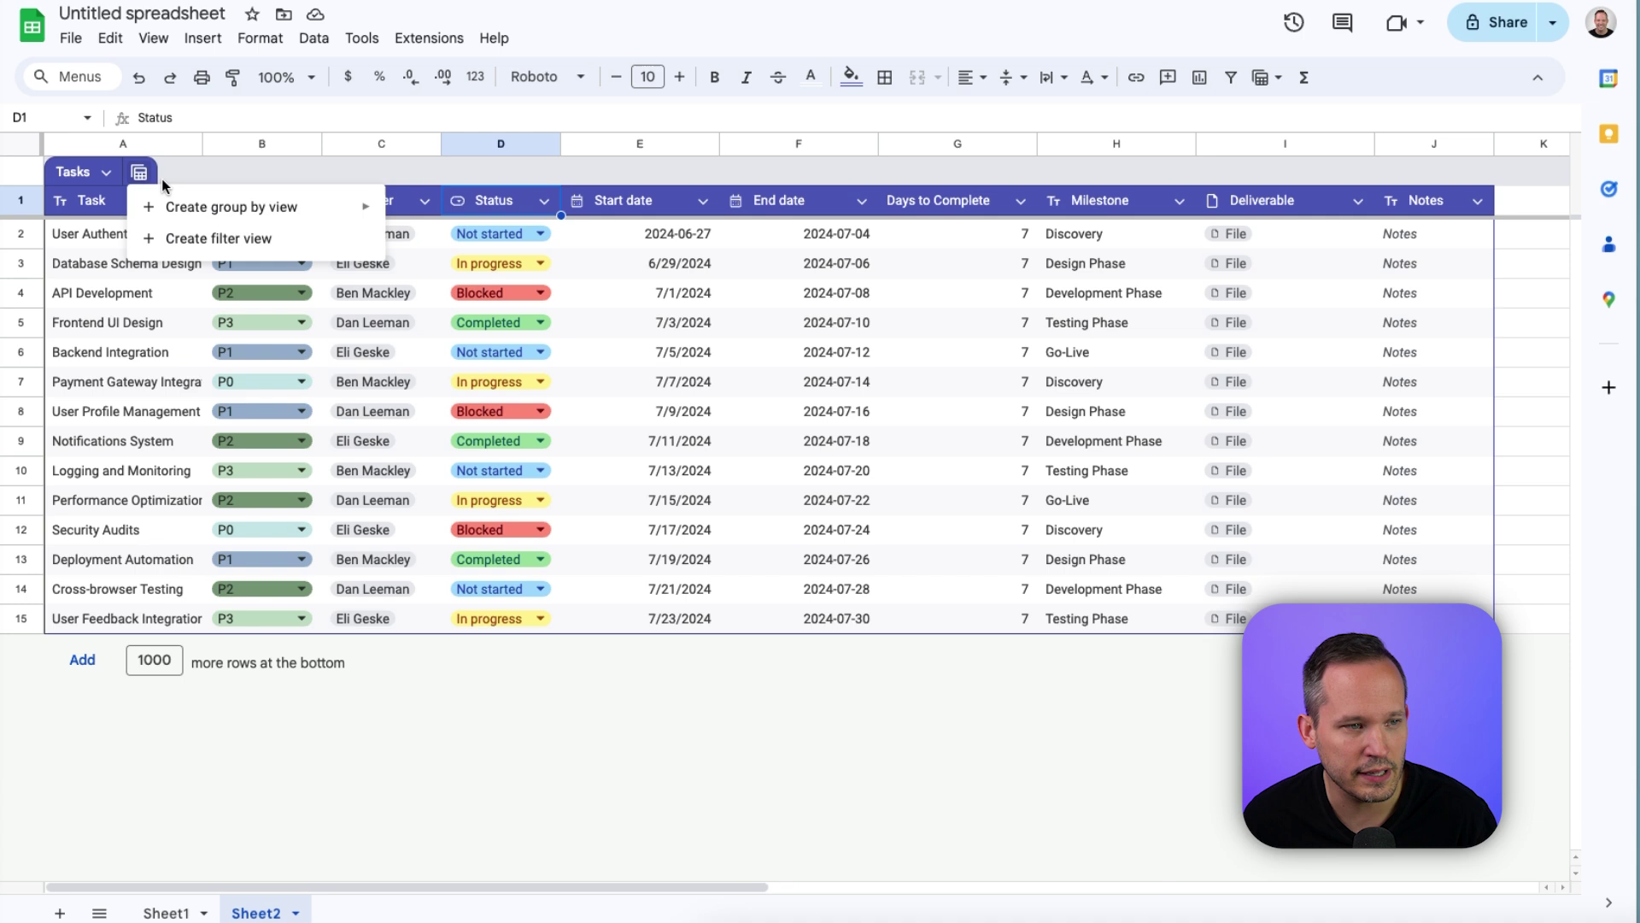
mouse_move(173, 199)
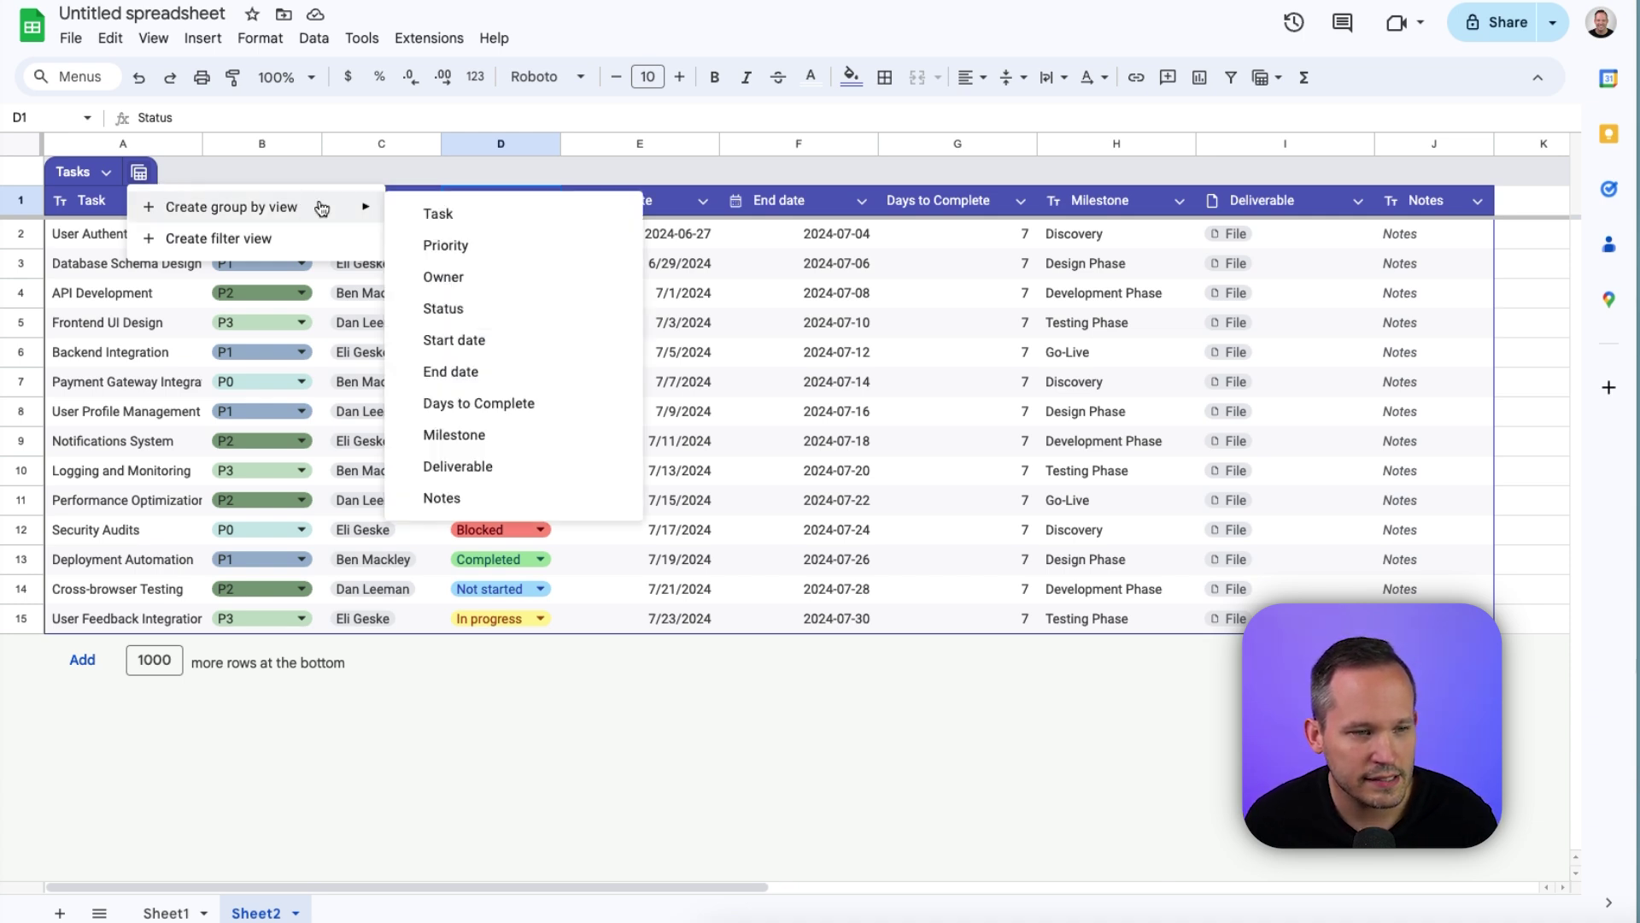
left_click(437, 276)
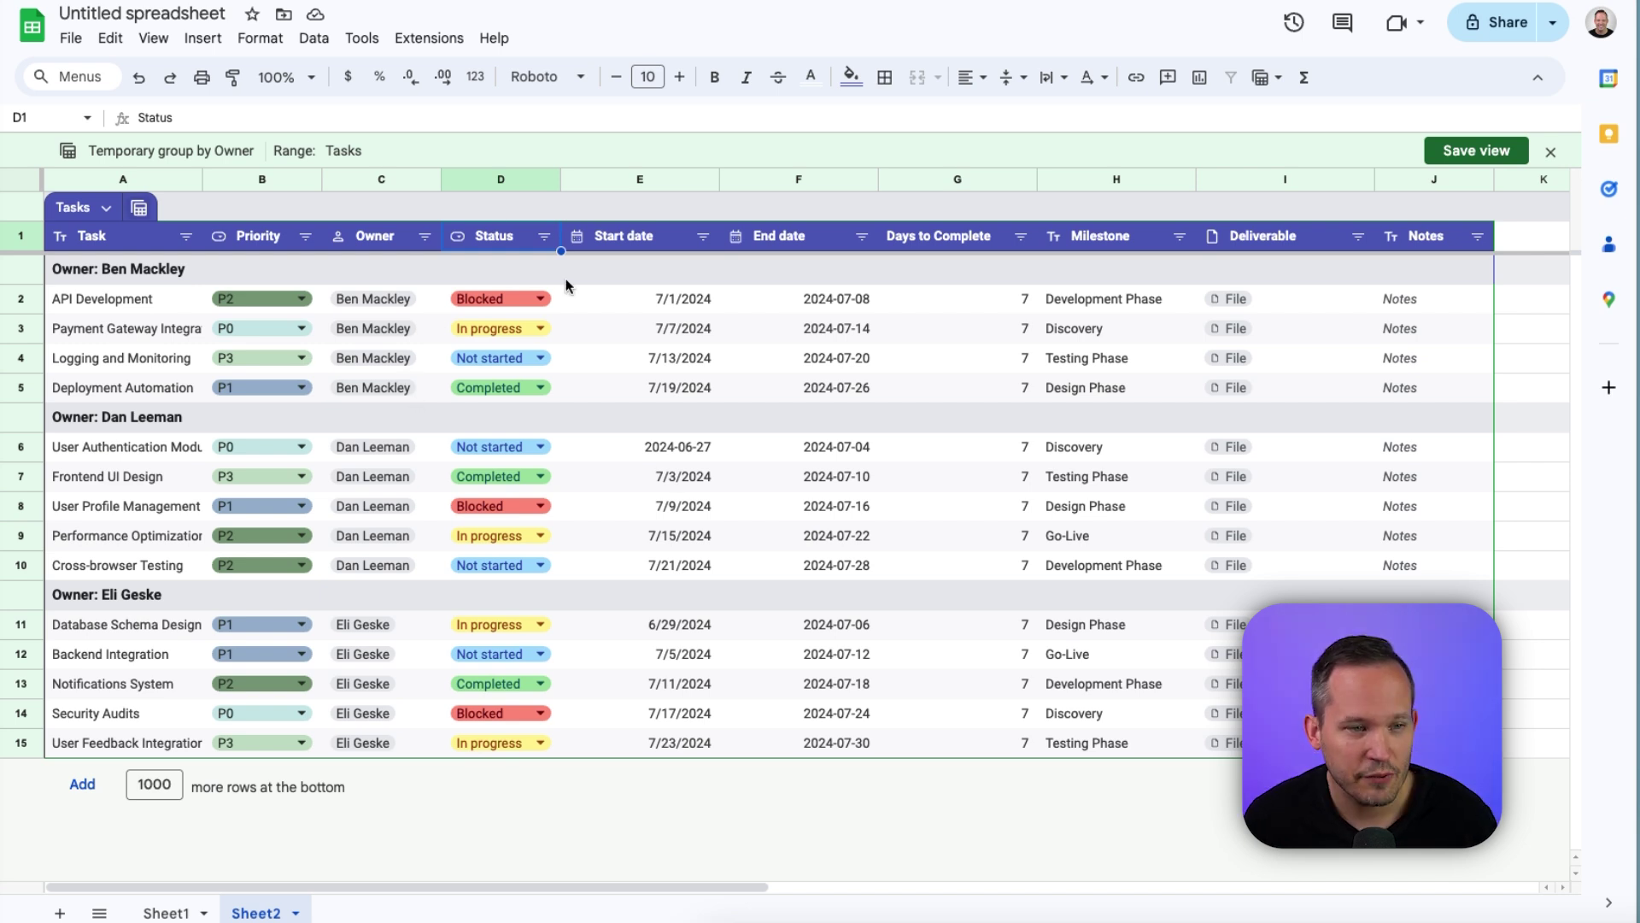
- Filter Status to show only Blocked tasks, leaving 3 of 14 rows
left_click(543, 238)
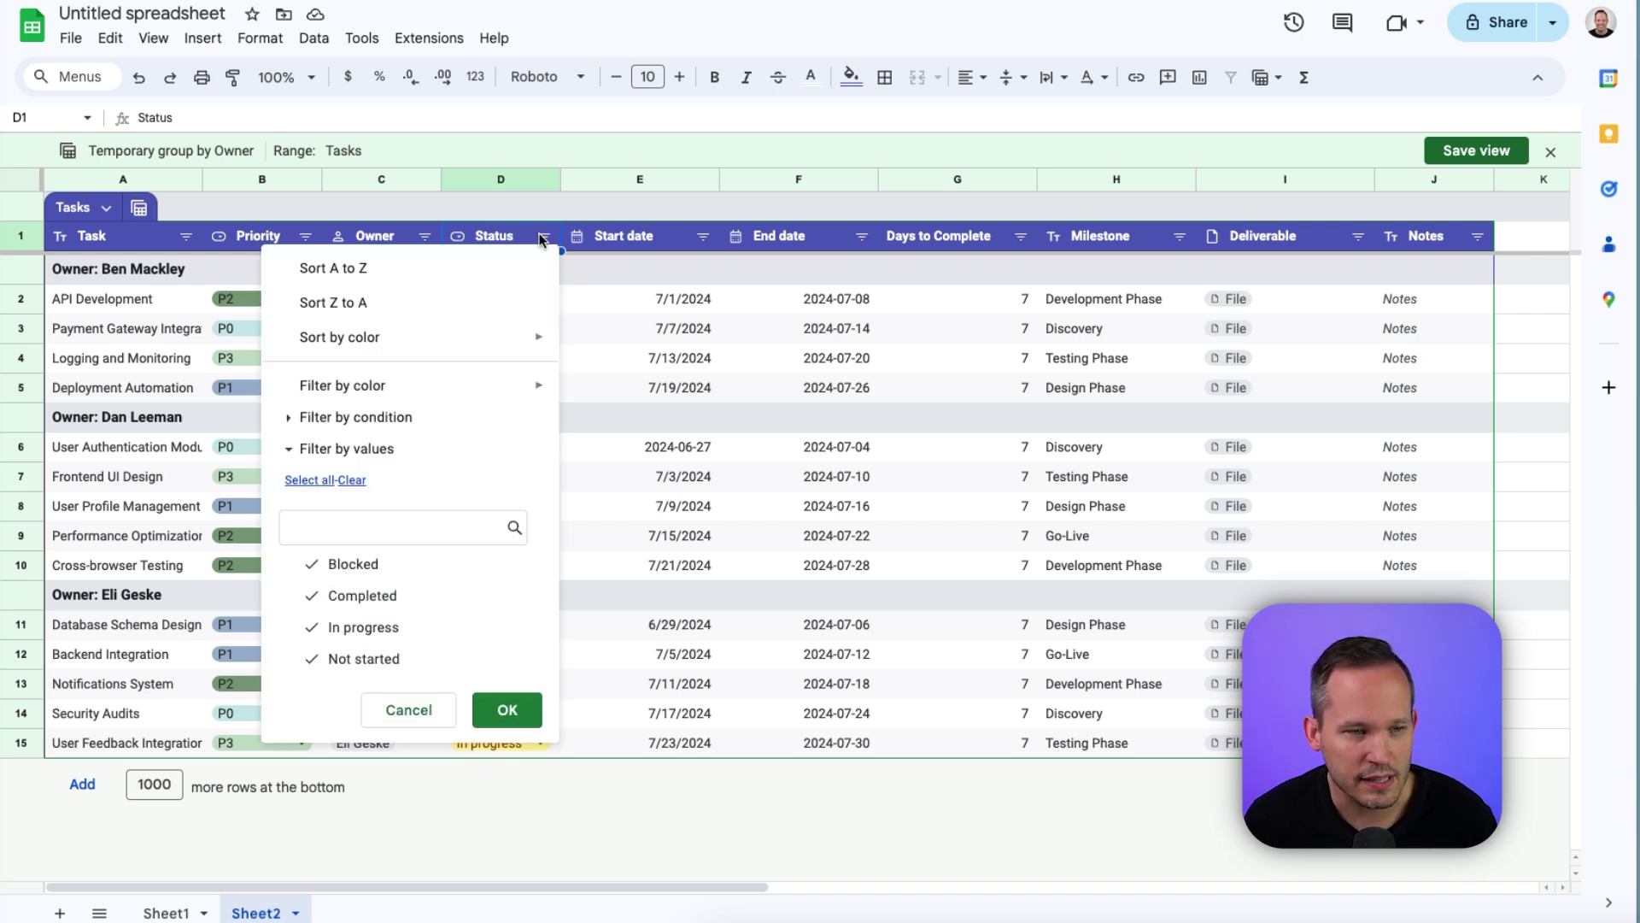
left_click(321, 609)
left_click(318, 632)
left_click(314, 668)
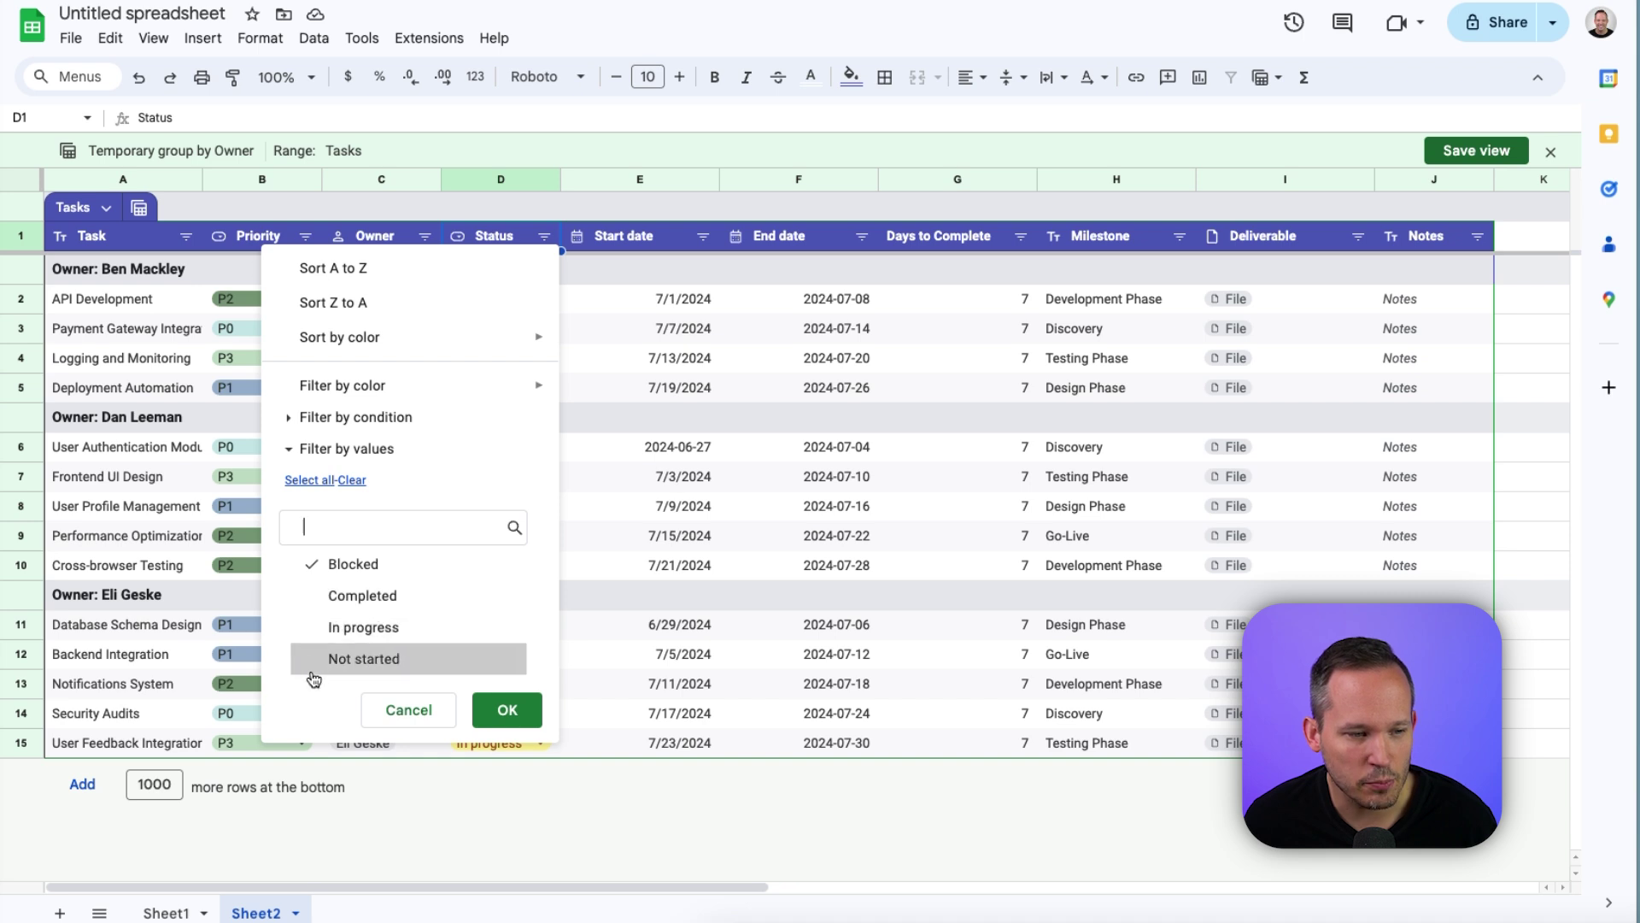
left_click(504, 709)
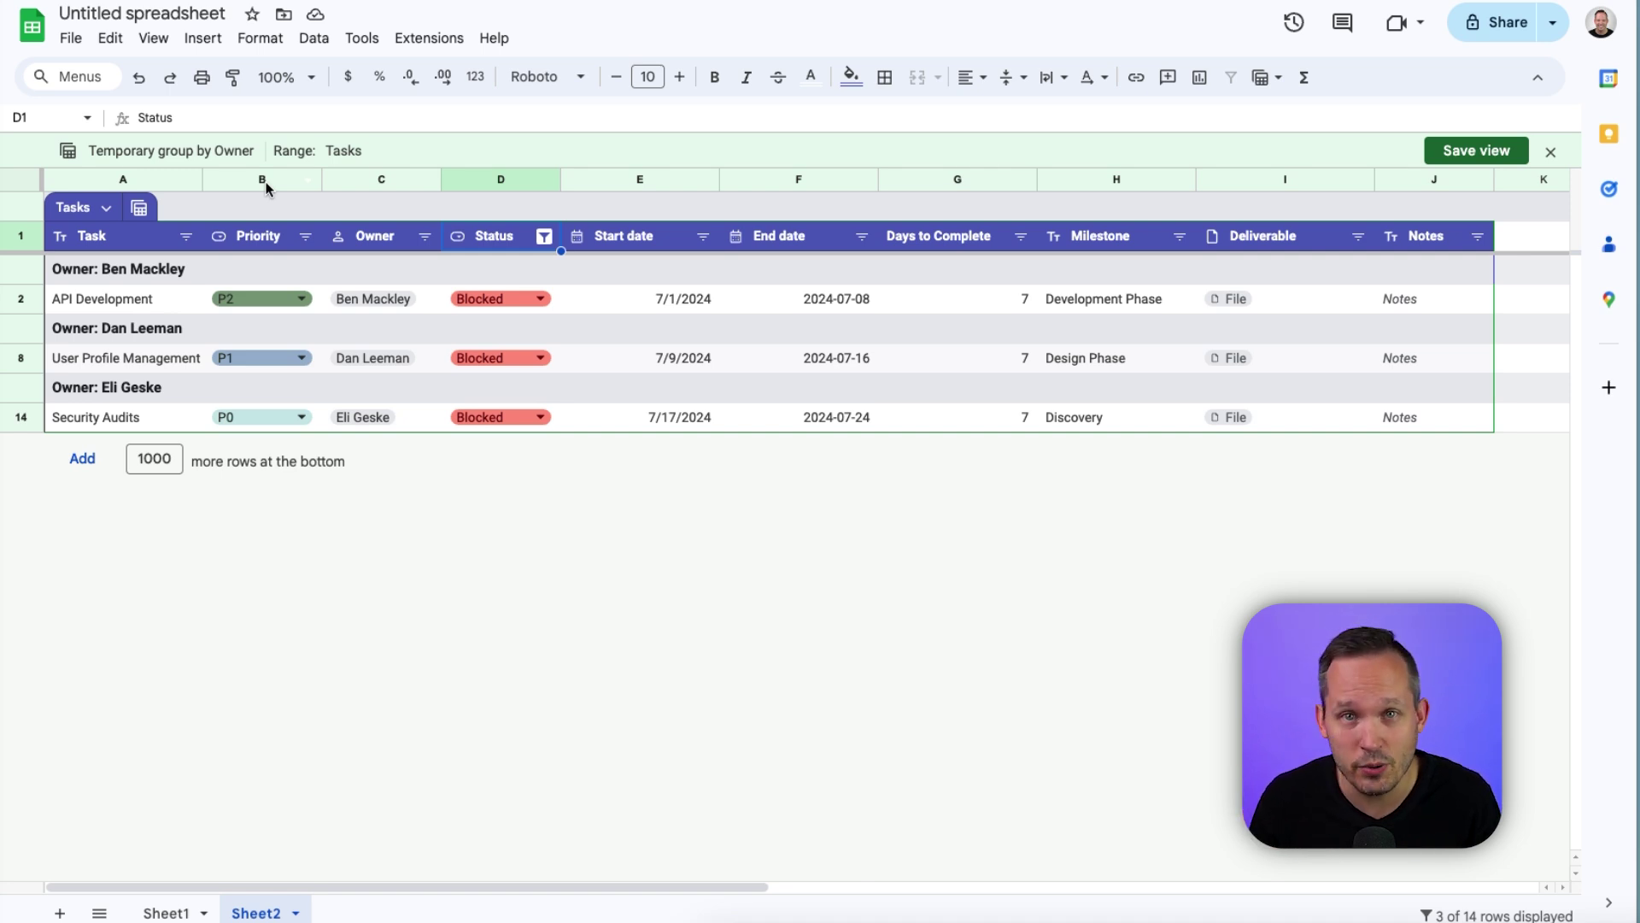
- Save the view as 'Blocked Tasks By Owner' and reapply it from the views list
left_click(1461, 156)
type("Blocked Tasks By Owner")
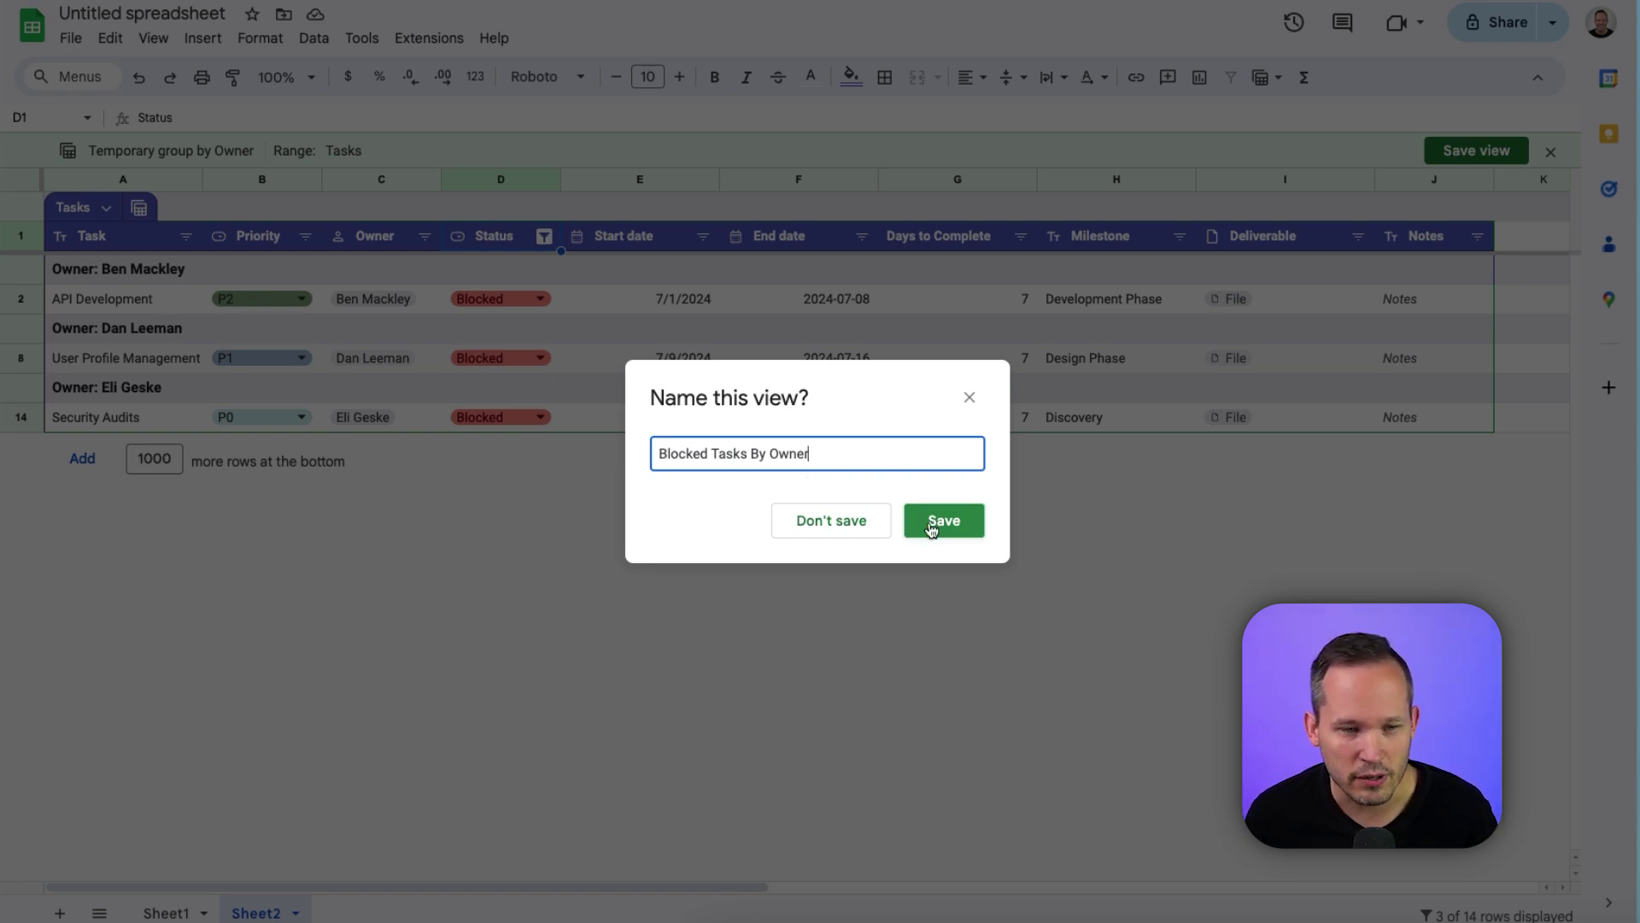
left_click(931, 527)
left_click(139, 173)
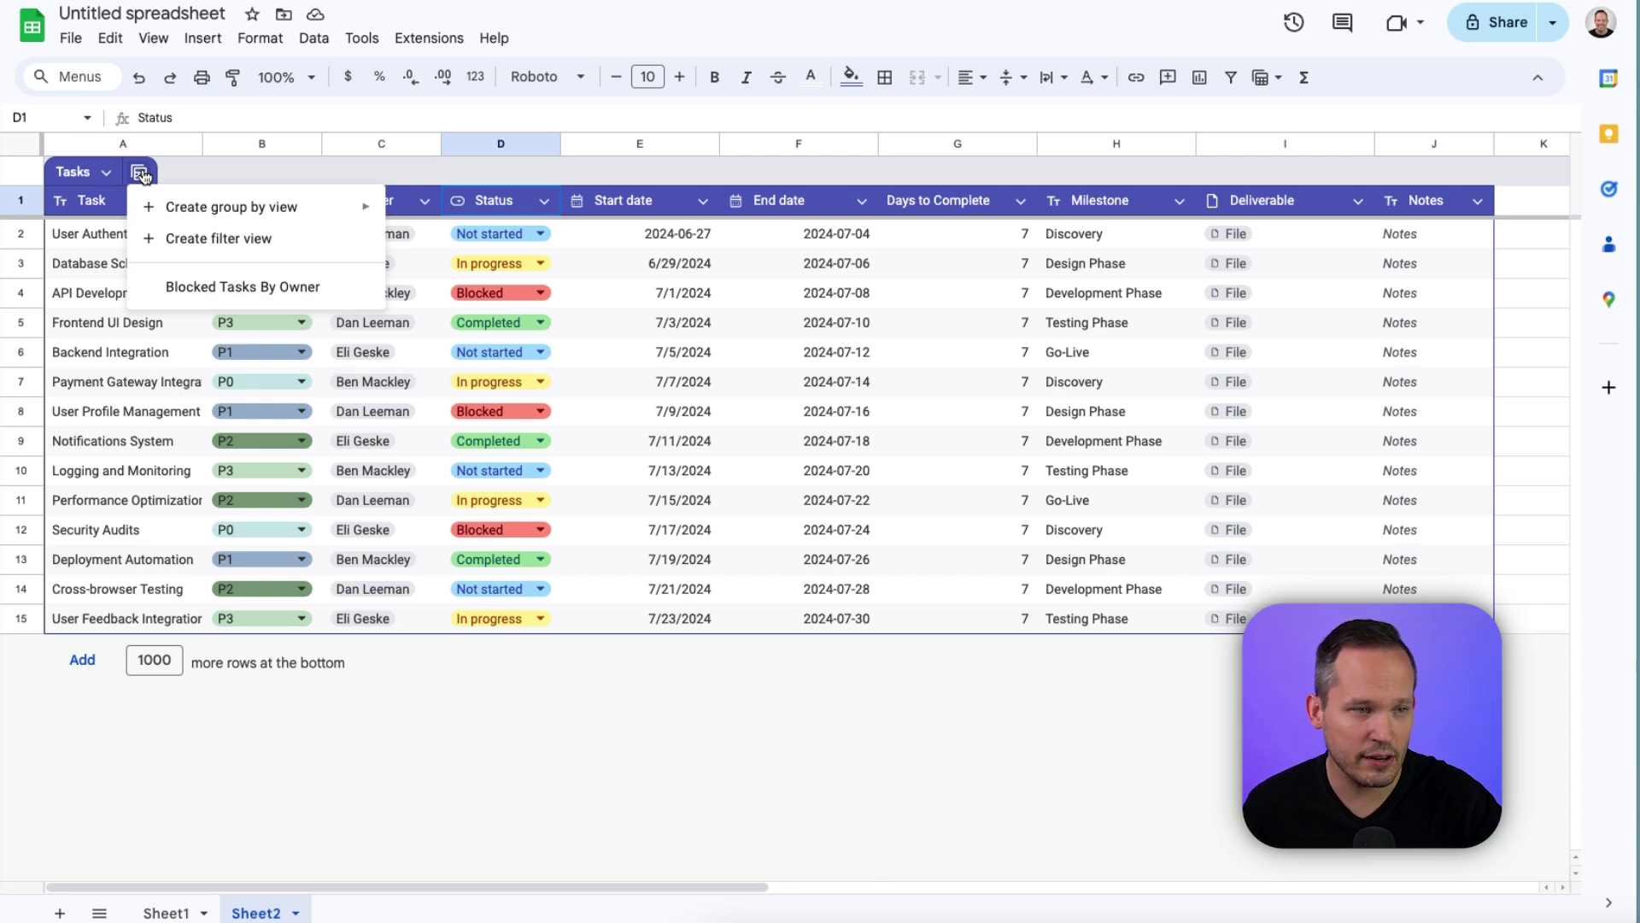
left_click(220, 283)
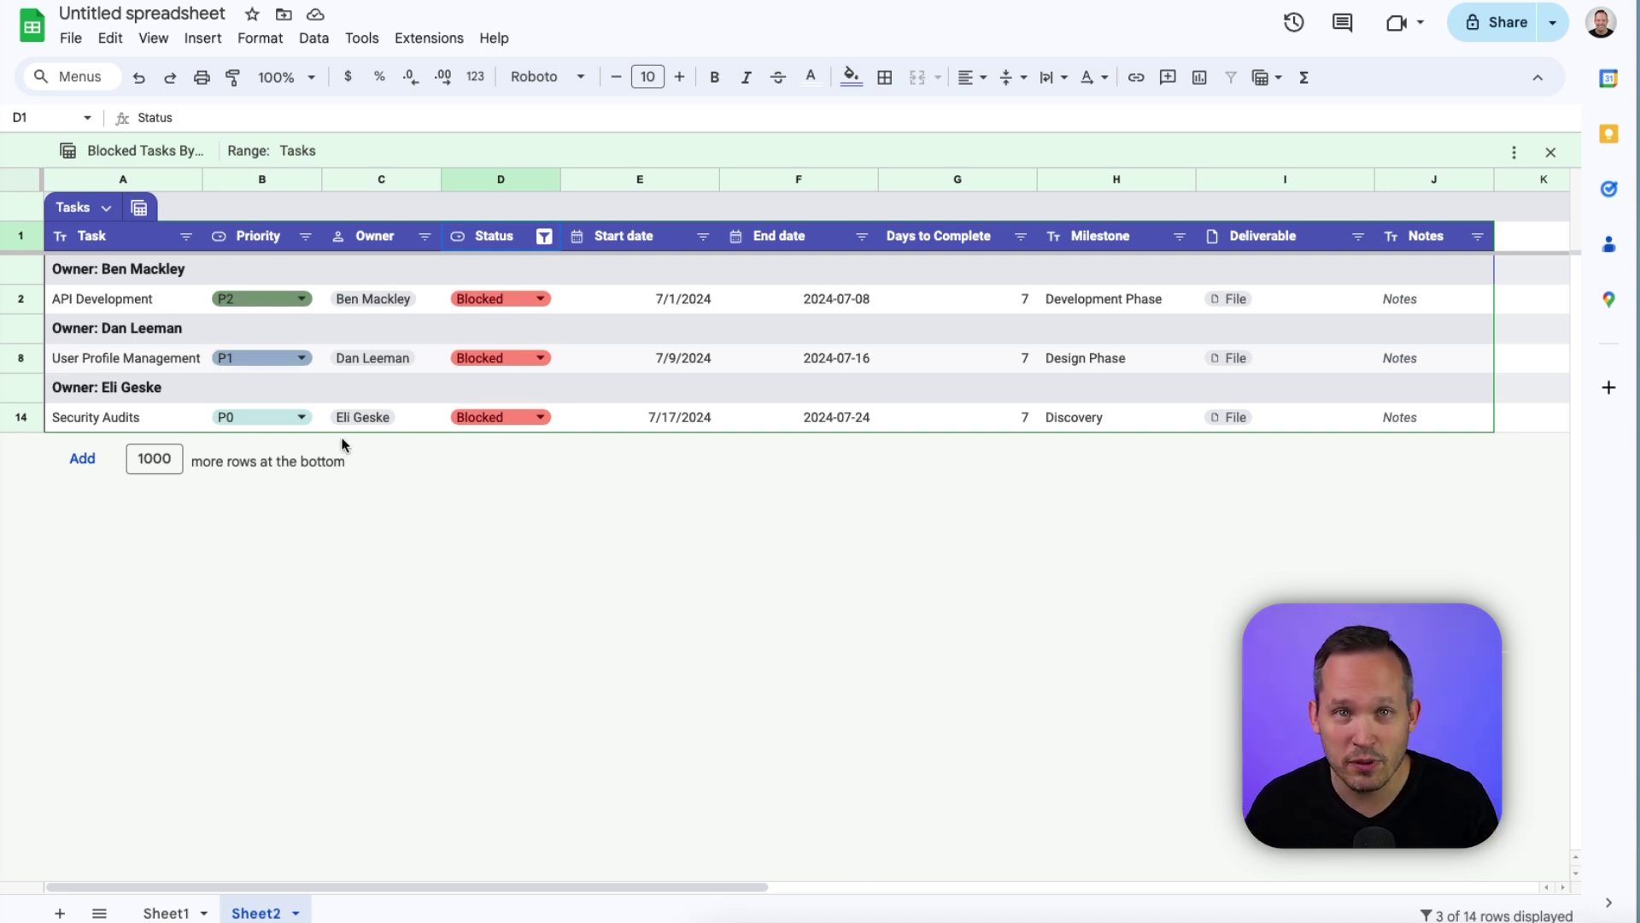
- Bring up the View options for 'Blocked Tasks By Owner' to reveal Get link to view
left_click(139, 209)
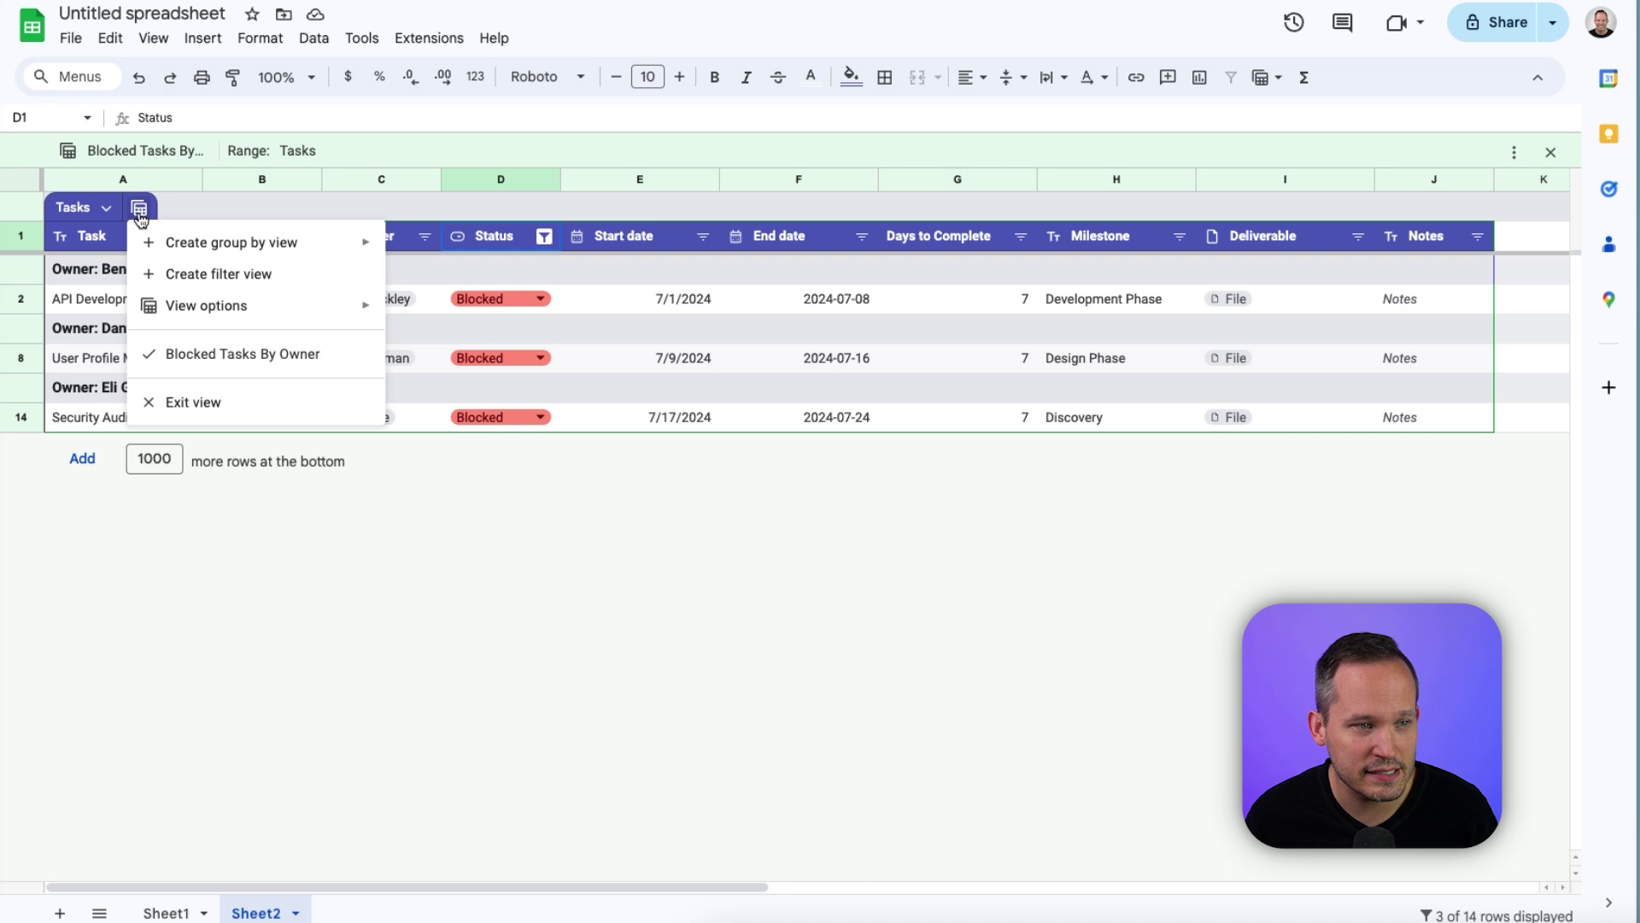
mouse_move(189, 303)
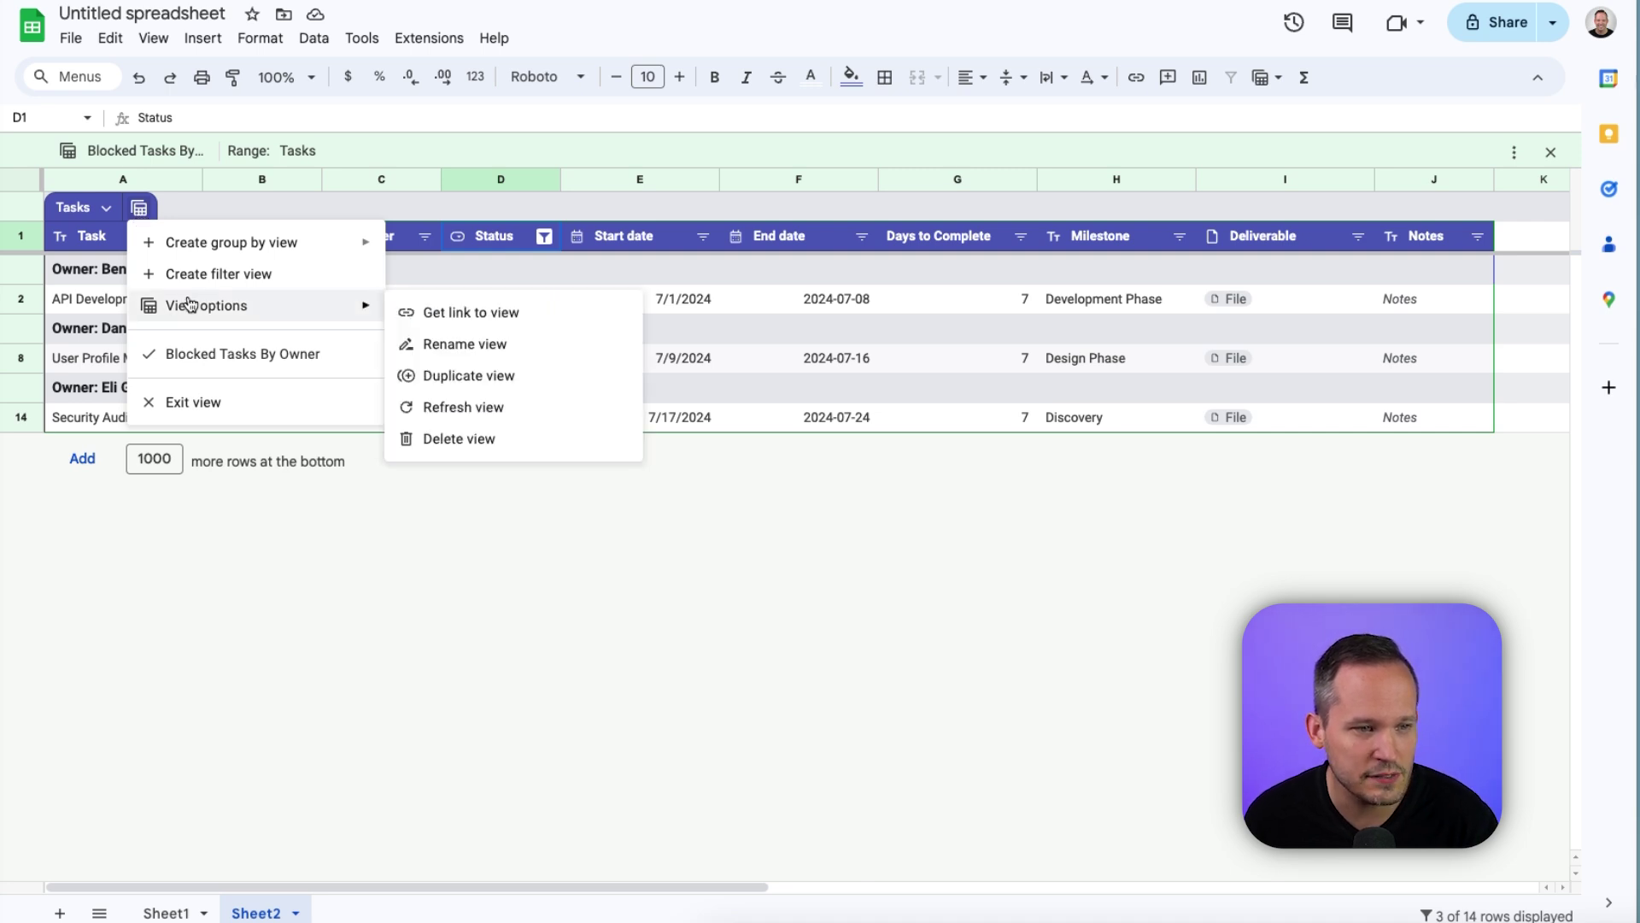